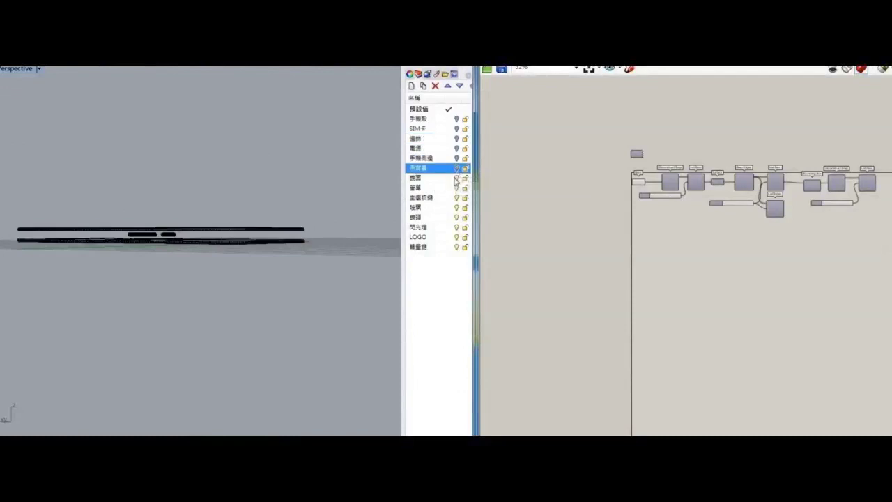
# Step: Hide the layers 螢幕, 主選按鍵, 玻璃, 鏡頭, 閃光燈, LOGO and 音量鍵, leaving only the 鏡面 layer visible
pyautogui.click(460, 188)
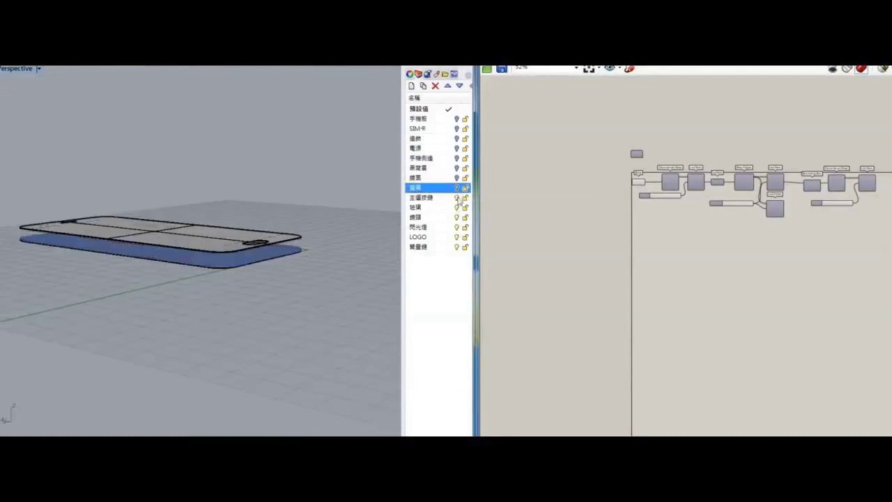
pyautogui.click(460, 198)
pyautogui.click(458, 208)
pyautogui.click(458, 237)
pyautogui.click(457, 247)
pyautogui.moveTo(293, 265); pyautogui.dragTo(281, 375, button='right')
pyautogui.moveTo(748, 306); pyautogui.dragTo(681, 350, button='right')
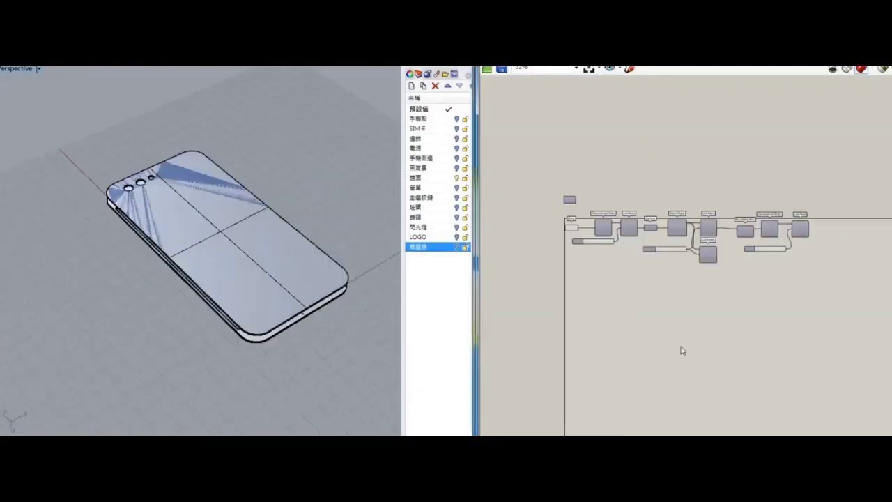
pyautogui.scroll(5, 601, 213)
# Step: Check the geometry held by the Brep parameter and the last List Item, and hide the 鏡面 layer
pyautogui.click(522, 250)
pyautogui.moveTo(333, 324); pyautogui.dragTo(345, 247, button='right')
pyautogui.scroll(-4, 584, 293)
pyautogui.moveTo(777, 280); pyautogui.dragTo(622, 272, button='right')
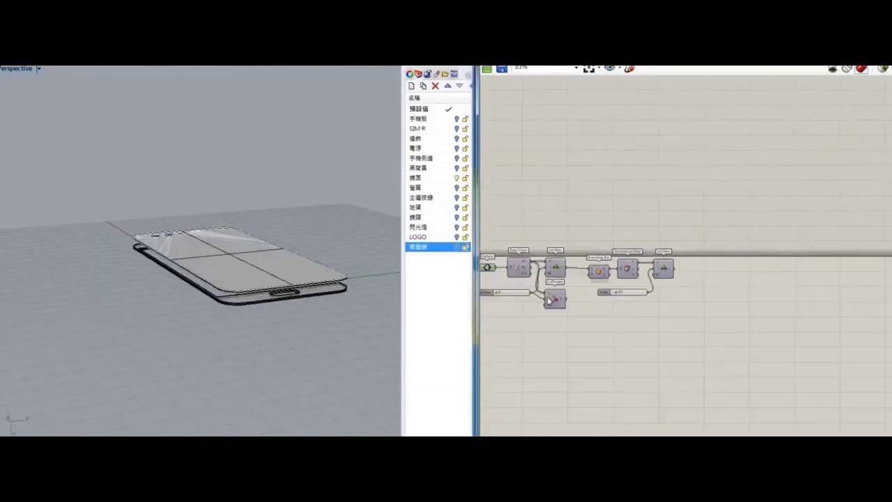
pyautogui.scroll(3, 621, 271)
pyautogui.click(687, 269)
pyautogui.moveTo(648, 205); pyautogui.dragTo(766, 179, button='right')
pyautogui.scroll(-4, 763, 183)
pyautogui.moveTo(334, 181); pyautogui.dragTo(339, 230, button='right')
pyautogui.click(456, 179)
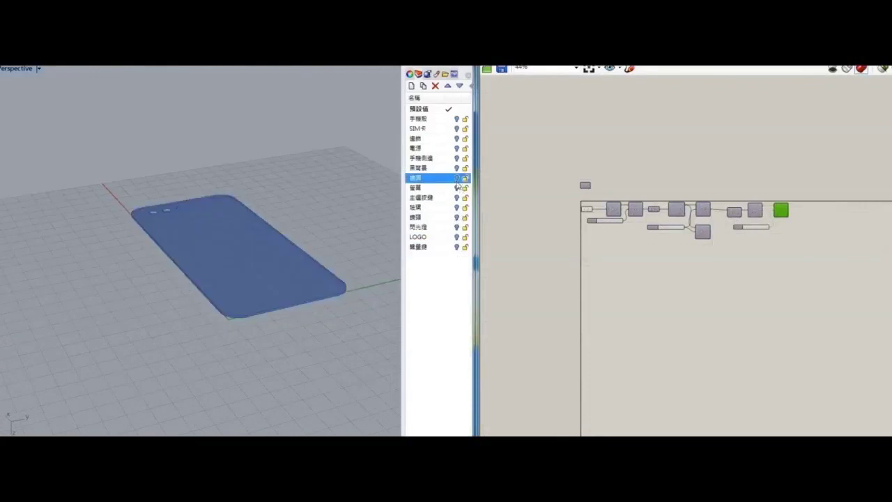
# Step: Turn off the viewport preview of the Brep parameter at the start of the definition
pyautogui.scroll(4, 659, 223)
pyautogui.click(517, 193)
pyautogui.middleClick(550, 146)
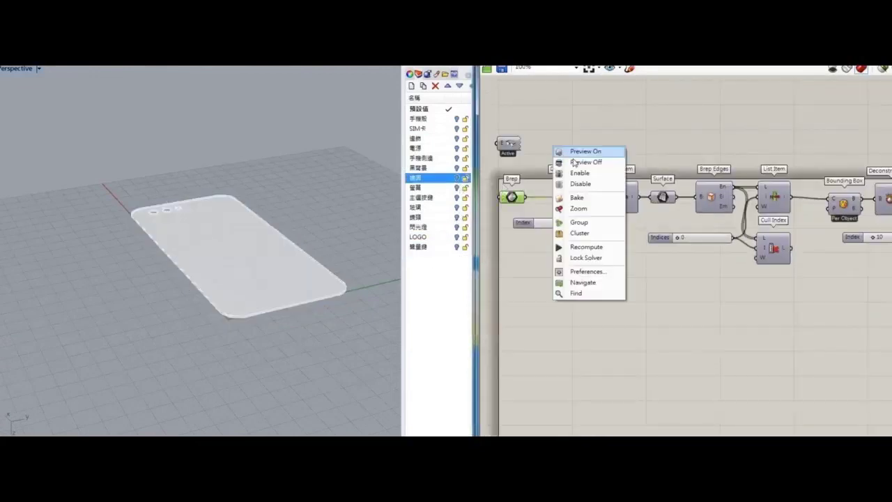
pyautogui.click(576, 162)
# Step: Inspect the Deconstruct Brep, List Item and Surface outputs and set the first List Item's Index to 6
pyautogui.moveTo(660, 161); pyautogui.dragTo(566, 167, button='right')
pyautogui.moveTo(837, 223); pyautogui.dragTo(627, 229, button='right')
pyautogui.scroll(1, 630, 229)
pyautogui.moveTo(501, 227); pyautogui.dragTo(686, 207, button='right')
pyautogui.scroll(-4, 678, 206)
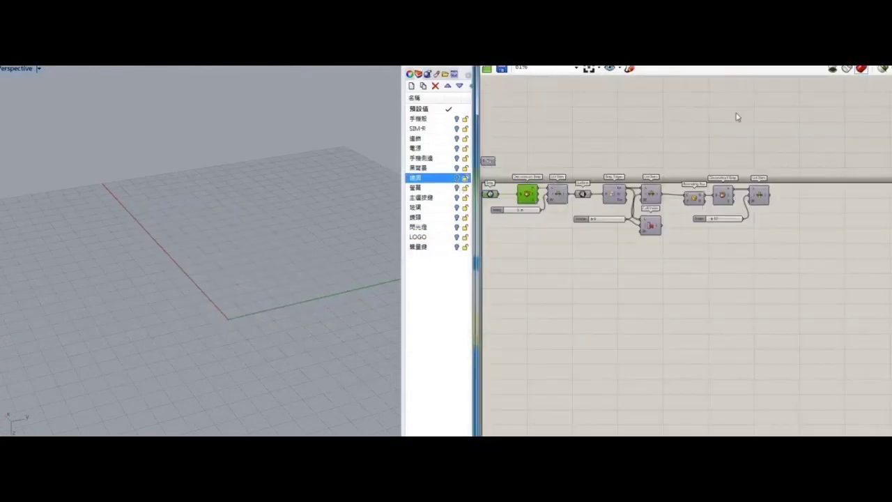
pyautogui.click(529, 195)
pyautogui.click(560, 196)
pyautogui.click(584, 195)
pyautogui.moveTo(231, 246); pyautogui.dragTo(31, 214, button='right')
pyautogui.scroll(4, 706, 170)
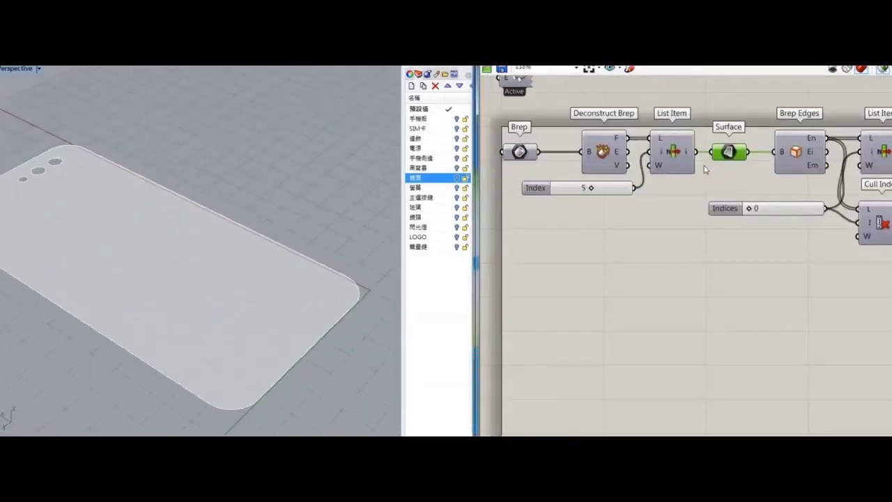
pyautogui.moveTo(324, 219); pyautogui.dragTo(368, 198, button='right')
pyautogui.moveTo(587, 192); pyautogui.dragTo(599, 192)
pyautogui.moveTo(300, 216); pyautogui.dragTo(295, 262, button='right')
# Step: Place the Bounding Box, second Deconstruct Brep, last List Item and its Index slider closer together, and check the selected bounding face
pyautogui.scroll(-2, 829, 167)
pyautogui.moveTo(830, 167); pyautogui.dragTo(649, 200, button='right')
pyautogui.scroll(2, 602, 196)
pyautogui.click(579, 123)
pyautogui.click(713, 192)
pyautogui.moveTo(787, 209); pyautogui.dragTo(648, 210, button='right')
pyautogui.moveTo(677, 198); pyautogui.dragTo(642, 198)
pyautogui.moveTo(734, 194); pyautogui.dragTo(690, 191)
pyautogui.moveTo(816, 194); pyautogui.dragTo(752, 191)
pyautogui.moveTo(751, 248); pyautogui.dragTo(697, 259)
pyautogui.click(758, 202)
pyautogui.moveTo(358, 259); pyautogui.dragTo(321, 282, button='right')
pyautogui.scroll(-2, 708, 221)
pyautogui.moveTo(707, 220); pyautogui.dragTo(621, 234, button='right')
pyautogui.moveTo(210, 255); pyautogui.dragTo(241, 266, button='right')
pyautogui.scroll(-3, 205, 272)
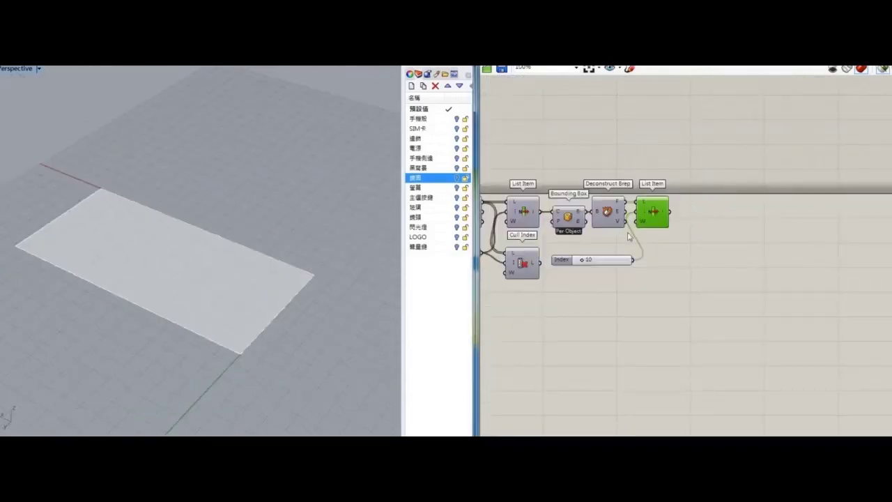
# Step: Add a Hexagon Cells component after the last List Item and connect that item's output to its Srf input
pyautogui.doubleClick(706, 212)
pyautogui.write('hex')
pyautogui.click(698, 190)
pyautogui.scroll(3, 694, 215)
pyautogui.moveTo(652, 208); pyautogui.dragTo(671, 188)
pyautogui.moveTo(718, 210); pyautogui.dragTo(871, 234)
# Step: Add a Dimensions component below the wire between the last List Item and Hexagon Cells
pyautogui.moveTo(766, 322); pyautogui.dragTo(619, 288, button='right')
pyautogui.doubleClick(611, 289)
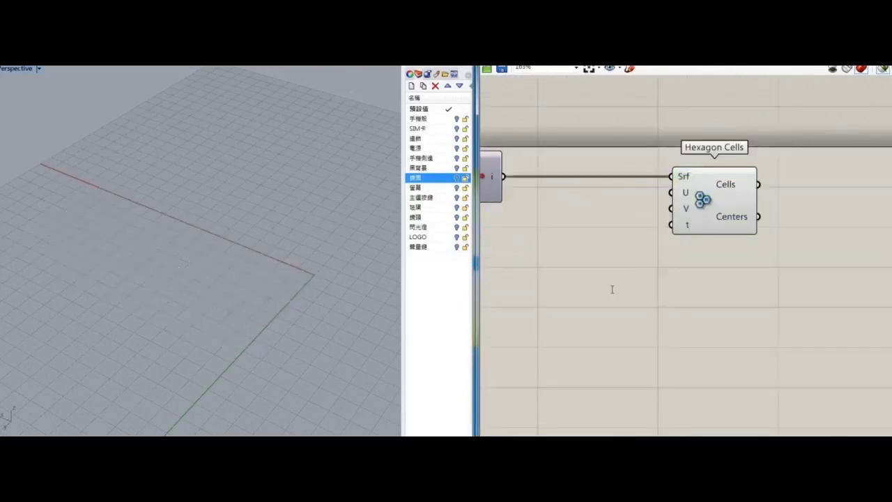
pyautogui.write('dim')
pyautogui.click(582, 279)
pyautogui.moveTo(545, 286); pyautogui.dragTo(599, 272, button='right')
pyautogui.moveTo(653, 281); pyautogui.dragTo(600, 287)
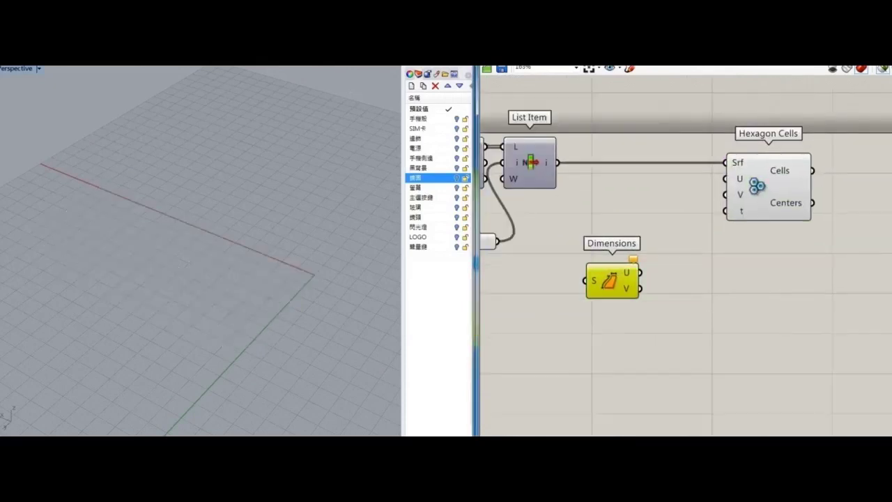
# Step: Add a Division component beside Dimensions and place a copy of it below
pyautogui.click(720, 333)
pyautogui.click(731, 343)
pyautogui.hotkey('ctrl', 'c')
pyautogui.hotkey('ctrl', 'v')
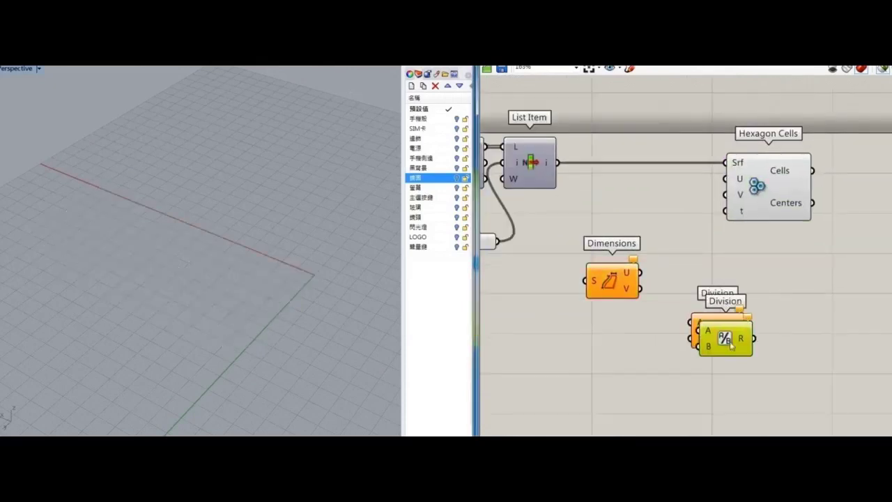
pyautogui.moveTo(730, 343); pyautogui.dragTo(730, 413)
# Step: Create two number sliders set to 10 and connect each to the B input of one Division
pyautogui.scroll(4, 635, 359)
pyautogui.doubleClick(581, 356)
pyautogui.write('10')
pyautogui.press('Return')
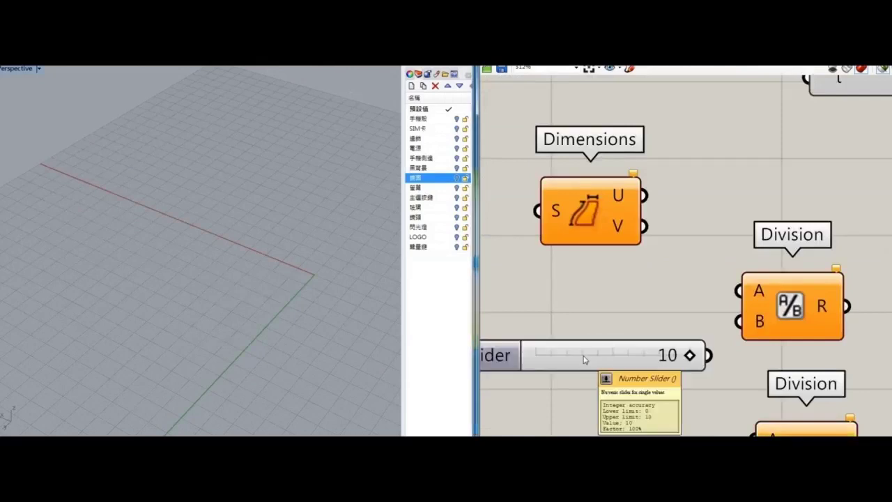
pyautogui.moveTo(631, 392); pyautogui.dragTo(628, 274, button='right')
pyautogui.hotkey('ctrl', 'c')
pyautogui.hotkey('ctrl', 'v')
pyautogui.moveTo(592, 251); pyautogui.dragTo(592, 375)
pyautogui.moveTo(699, 374); pyautogui.dragTo(750, 353)
pyautogui.moveTo(637, 367); pyautogui.dragTo(622, 346)
pyautogui.moveTo(683, 212); pyautogui.dragTo(735, 204)
# Step: Feed the List Item surface into Dimensions, divide its U and V sizes, and connect the results to Hexagon Cells' U and V
pyautogui.moveTo(625, 200); pyautogui.dragTo(639, 190)
pyautogui.scroll(-4, 639, 190)
pyautogui.moveTo(635, 160); pyautogui.dragTo(664, 277)
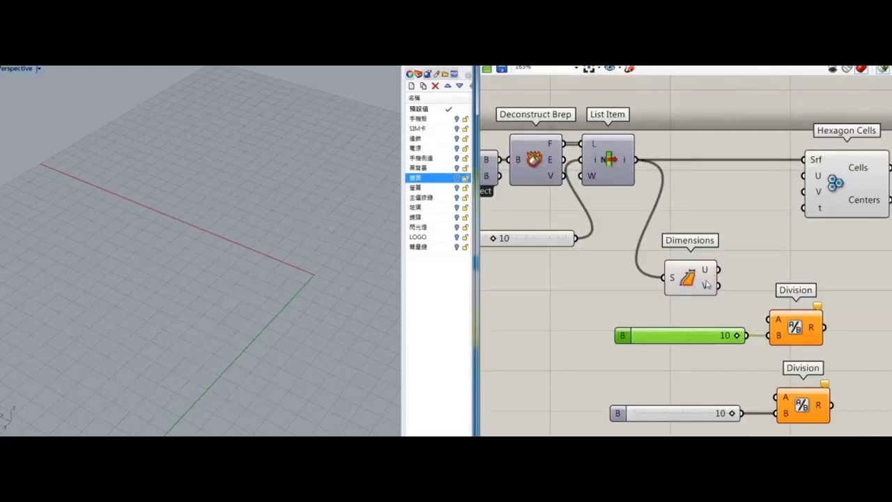
pyautogui.moveTo(718, 270); pyautogui.dragTo(769, 319)
pyautogui.moveTo(718, 285); pyautogui.dragTo(776, 397)
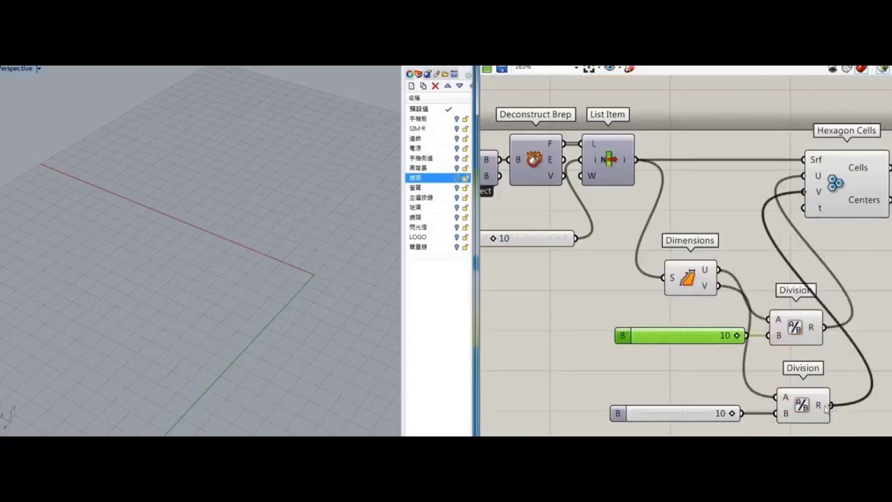
# Step: Turn off the Dimensions component's preview and display the Hexagon Cells result in the viewport
pyautogui.moveTo(847, 247); pyautogui.dragTo(754, 208, button='right')
pyautogui.click(753, 176)
pyautogui.moveTo(669, 209); pyautogui.dragTo(694, 216, button='right')
pyautogui.moveTo(683, 193); pyautogui.dragTo(631, 247)
pyautogui.middleClick(619, 156)
pyautogui.click(637, 172)
pyautogui.click(780, 163)
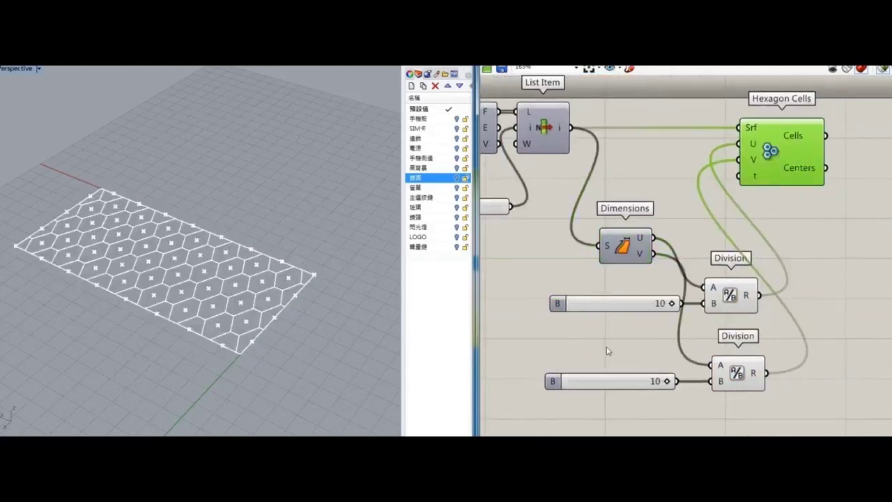
# Step: Set the divisor of the U Division to 5 and that of the V Division to 9
pyautogui.scroll(2, 606, 351)
pyautogui.moveTo(694, 279); pyautogui.dragTo(641, 300)
pyautogui.moveTo(335, 286); pyautogui.dragTo(241, 296, button='right')
pyautogui.moveTo(626, 351); pyautogui.dragTo(610, 285, button='right')
pyautogui.scroll(3, 641, 317)
pyautogui.moveTo(704, 326); pyautogui.dragTo(684, 328)
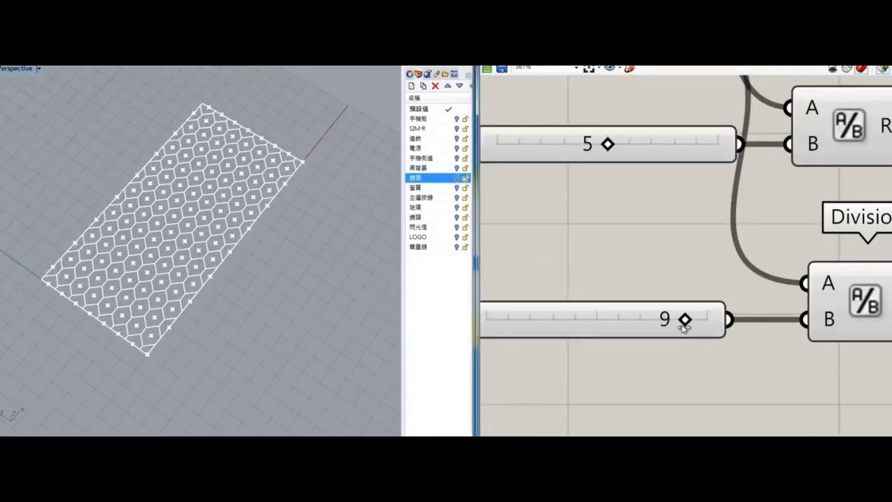
pyautogui.scroll(-7, 740, 287)
pyautogui.moveTo(821, 237); pyautogui.dragTo(650, 341, button='right')
pyautogui.scroll(4, 651, 322)
pyautogui.moveTo(136, 306); pyautogui.dragTo(133, 276, button='right')
pyautogui.scroll(2, 132, 277)
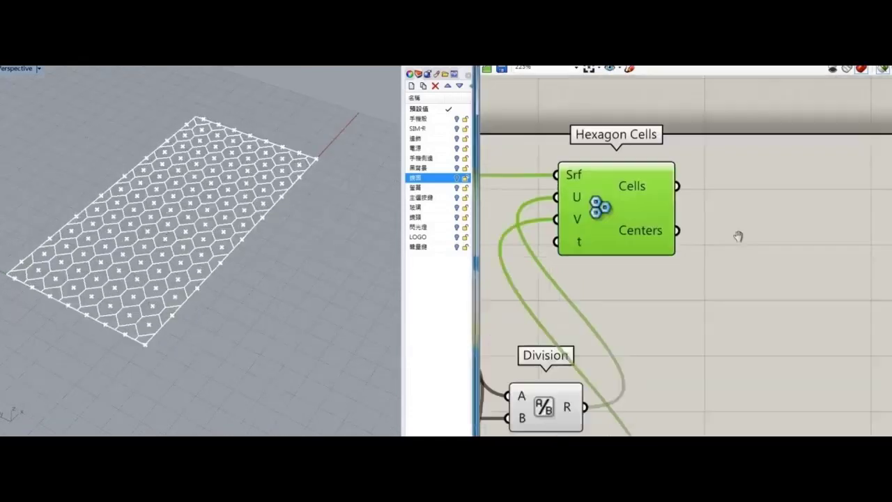
pyautogui.doubleClick(761, 194)
pyautogui.write('tree')
pyautogui.press('BackSpace')
pyautogui.press('BackSpace')
pyautogui.press('BackSpace')
pyautogui.press('BackSpace')
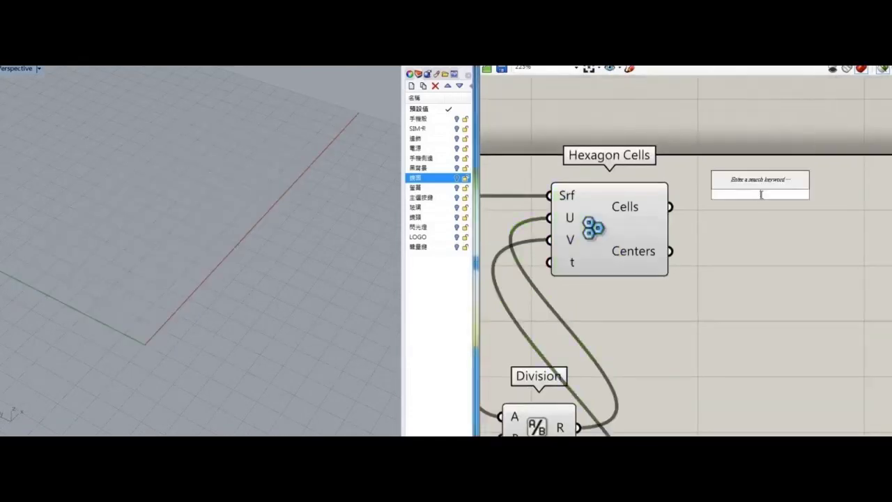
pyautogui.click(703, 228)
# Step: Add a Point parameter and connect Hexagon Cells' Centers output to it
pyautogui.doubleClick(729, 251)
pyautogui.write('pt')
pyautogui.click(722, 213)
pyautogui.moveTo(672, 252); pyautogui.dragTo(700, 252)
pyautogui.moveTo(731, 258); pyautogui.dragTo(738, 258)
# Step: Add a Pull Point component and connect the Point parameter to its P input
pyautogui.doubleClick(816, 244)
pyautogui.write('pull')
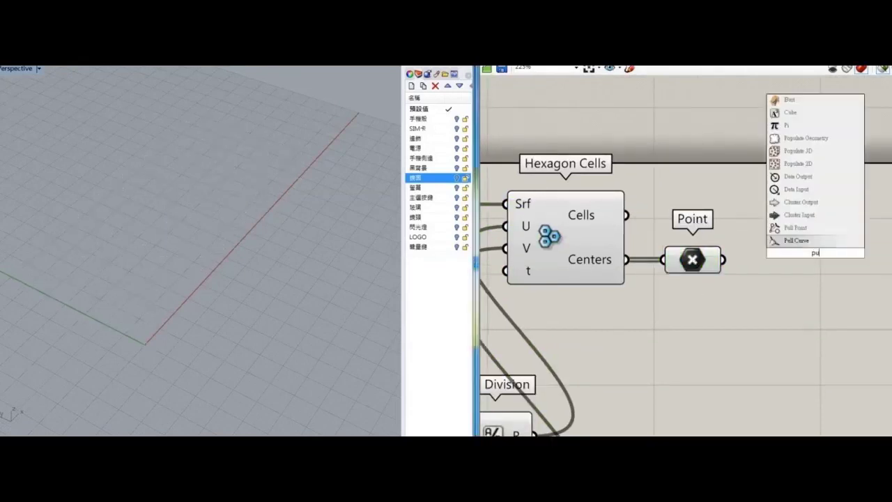
pyautogui.click(796, 228)
pyautogui.moveTo(723, 259); pyautogui.dragTo(771, 256)
pyautogui.moveTo(811, 267); pyautogui.dragTo(808, 270)
# Step: Add a Curve parameter below the edge components and check the edges extracted by Brep Edges
pyautogui.scroll(-8, 801, 271)
pyautogui.moveTo(723, 348); pyautogui.dragTo(749, 279, button='right')
pyautogui.scroll(3, 739, 275)
pyautogui.doubleClick(706, 251)
pyautogui.write('curve')
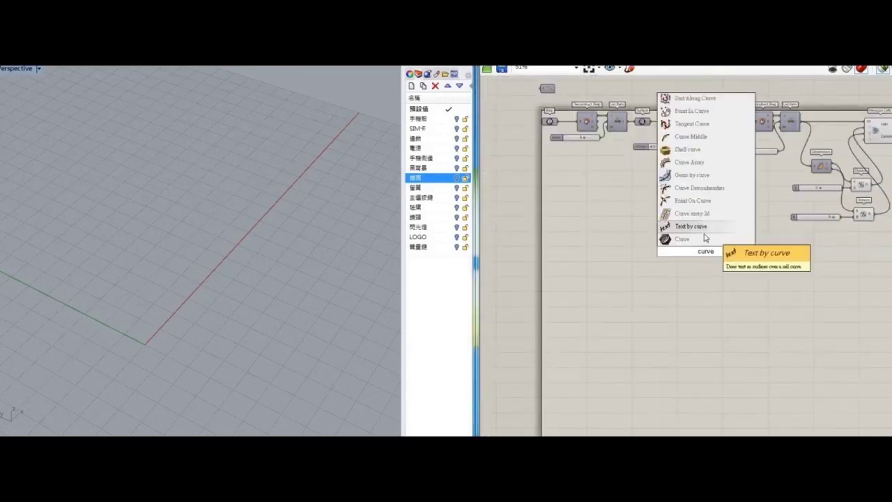
pyautogui.click(706, 239)
pyautogui.scroll(3, 652, 150)
pyautogui.click(603, 109)
pyautogui.click(686, 104)
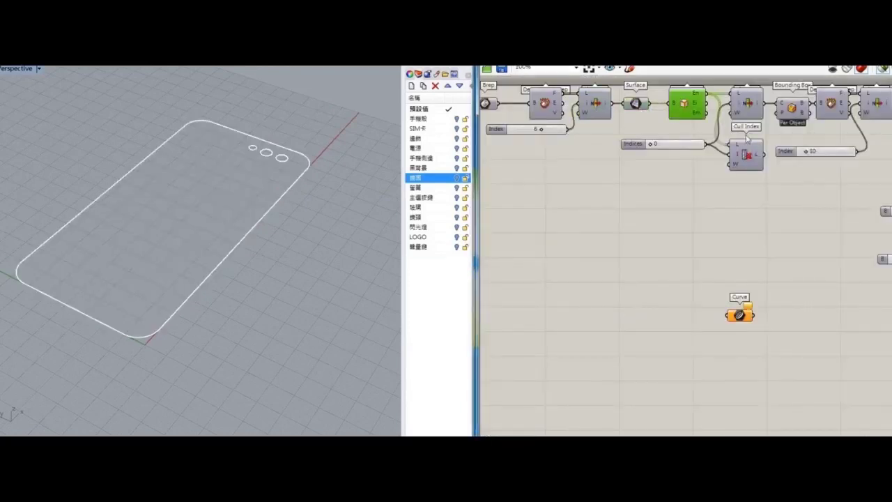
pyautogui.moveTo(722, 315); pyautogui.dragTo(726, 316)
pyautogui.moveTo(740, 316); pyautogui.dragTo(813, 323)
# Step: Place the Curve parameter below Point, supply it with the phone surface's edges, and connect it to Pull Point's G input
pyautogui.scroll(-2, 846, 338)
pyautogui.moveTo(852, 332); pyautogui.dragTo(639, 339, button='right')
pyautogui.moveTo(592, 344); pyautogui.dragTo(811, 183)
pyautogui.scroll(5, 805, 232)
pyautogui.moveTo(751, 230); pyautogui.dragTo(761, 245)
pyautogui.scroll(-6, 798, 203)
pyautogui.moveTo(790, 115); pyautogui.dragTo(610, 376)
# Step: Add a Larger Than component comparing Pull Point's D distances with a number of 10
pyautogui.scroll(7, 867, 189)
pyautogui.doubleClick(740, 217)
pyautogui.write('lar')
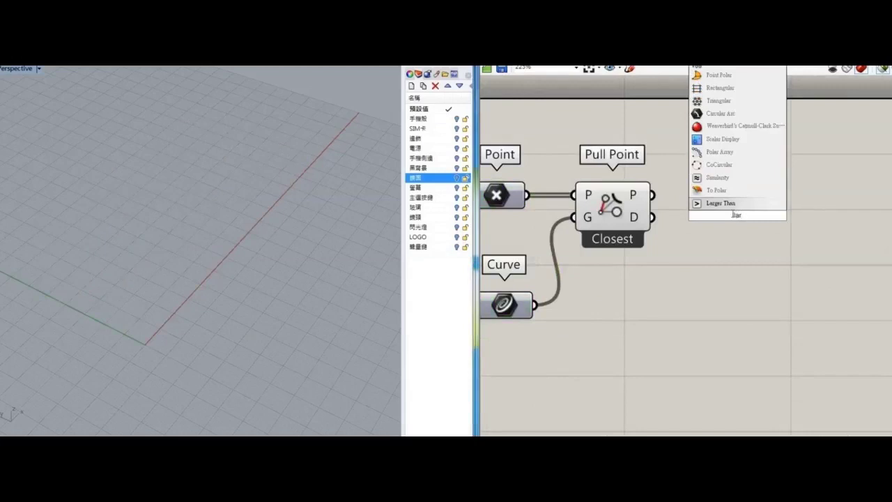
pyautogui.press('Return')
pyautogui.moveTo(652, 217); pyautogui.dragTo(697, 294)
pyautogui.doubleClick(605, 297)
pyautogui.write('10')
pyautogui.press('Return')
# Step: Add a Cull Pattern component, connecting Larger Than's > output to its P input and the hexagon Cells to its L input
pyautogui.moveTo(777, 290); pyautogui.dragTo(676, 332, button='right')
pyautogui.doubleClick(809, 223)
pyautogui.write('cull')
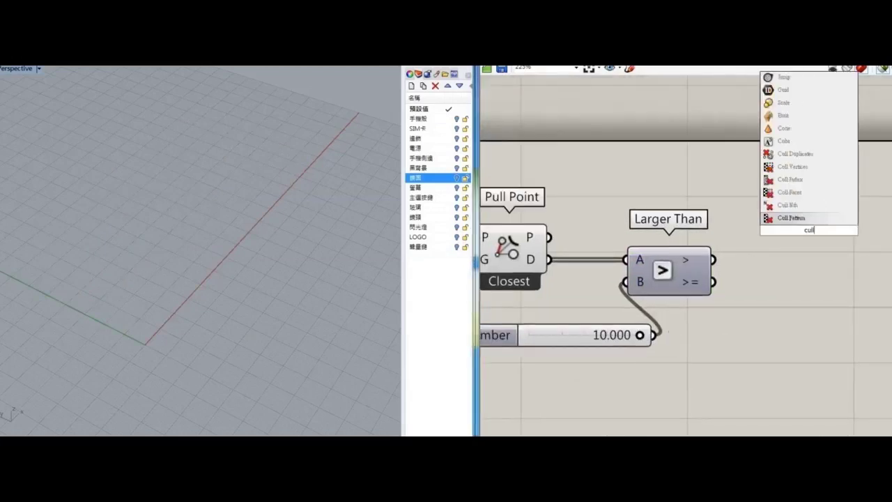
pyautogui.click(804, 223)
pyautogui.moveTo(713, 259); pyautogui.dragTo(766, 263)
pyautogui.moveTo(586, 256); pyautogui.dragTo(885, 240, button='right')
pyautogui.moveTo(654, 188); pyautogui.dragTo(579, 205, button='right')
pyautogui.moveTo(603, 195); pyautogui.dragTo(881, 239)
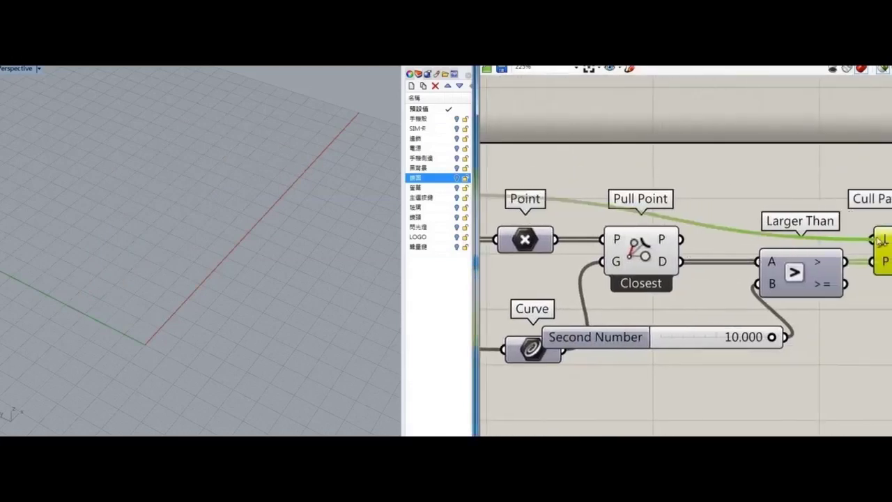
# Step: Turn off the previews of the Point, Pull Point, Curve and Larger Than components
pyautogui.click(761, 167)
pyautogui.moveTo(761, 166); pyautogui.dragTo(789, 144, button='right')
pyautogui.moveTo(791, 147); pyautogui.dragTo(482, 335)
pyautogui.rightClick(671, 115)
pyautogui.click(705, 131)
pyautogui.moveTo(705, 153); pyautogui.dragTo(690, 157, button='right')
# Step: Show the remaining hexagon cells from Cull Pattern and lower Larger Than's Second Number to 4.587
pyautogui.scroll(-4, 703, 265)
pyautogui.moveTo(875, 258); pyautogui.dragTo(731, 285, button='right')
pyautogui.scroll(4, 729, 271)
pyautogui.click(729, 271)
pyautogui.moveTo(734, 280); pyautogui.dragTo(759, 236)
pyautogui.moveTo(679, 328); pyautogui.dragTo(828, 237, button='right')
pyautogui.moveTo(763, 256); pyautogui.dragTo(756, 257)
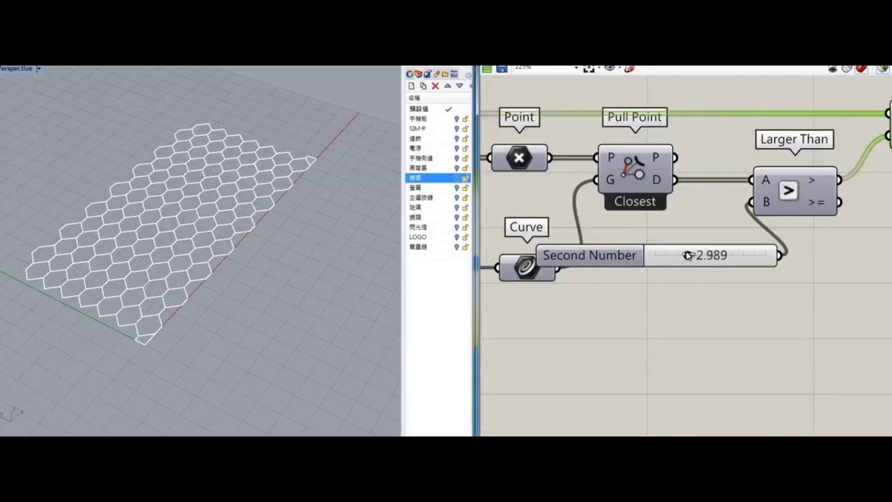
pyautogui.moveTo(196, 298); pyautogui.dragTo(214, 315, button='right')
pyautogui.scroll(-3, 773, 269)
pyautogui.moveTo(868, 223); pyautogui.dragTo(592, 301, button='right')
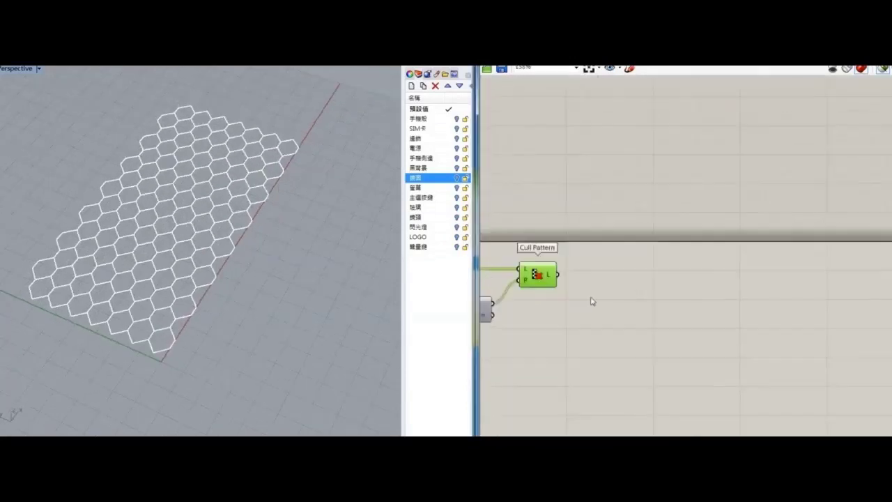
# Step: Add an Area component beside Cull Pattern and connect Cull Pattern's L output to its G input
pyautogui.click(593, 302)
pyautogui.scroll(2, 595, 305)
pyautogui.click(526, 267)
pyautogui.doubleClick(614, 278)
pyautogui.write('area')
pyautogui.click(607, 265)
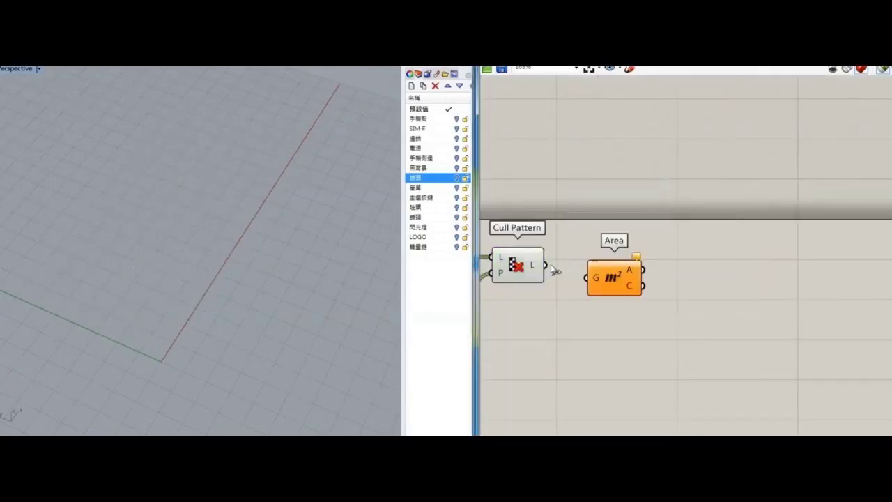
pyautogui.moveTo(547, 266); pyautogui.dragTo(588, 279)
pyautogui.moveTo(617, 280); pyautogui.dragTo(640, 265)
# Step: Hide the previews of the components leading up to Area and turn Cull Pattern's preview back on
pyautogui.moveTo(573, 295); pyautogui.dragTo(681, 247, button='right')
pyautogui.scroll(-4, 704, 242)
pyautogui.moveTo(699, 202); pyautogui.dragTo(485, 348)
pyautogui.hotkey('ctrl', 'q')
pyautogui.click(777, 205)
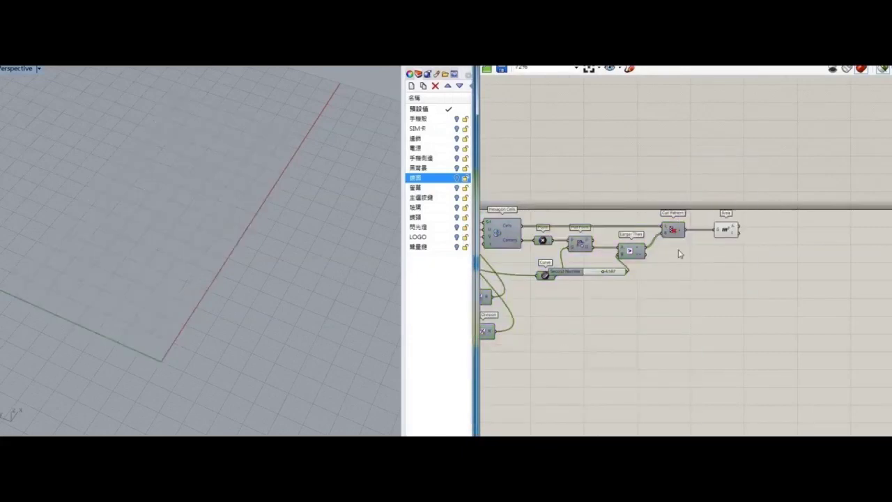
pyautogui.click(677, 232)
pyautogui.rightClick(675, 193)
pyautogui.click(696, 200)
# Step: Change Rhino's Top viewport to the Bottom view and maximize it to show the hexagon cells
pyautogui.doubleClick(17, 69)
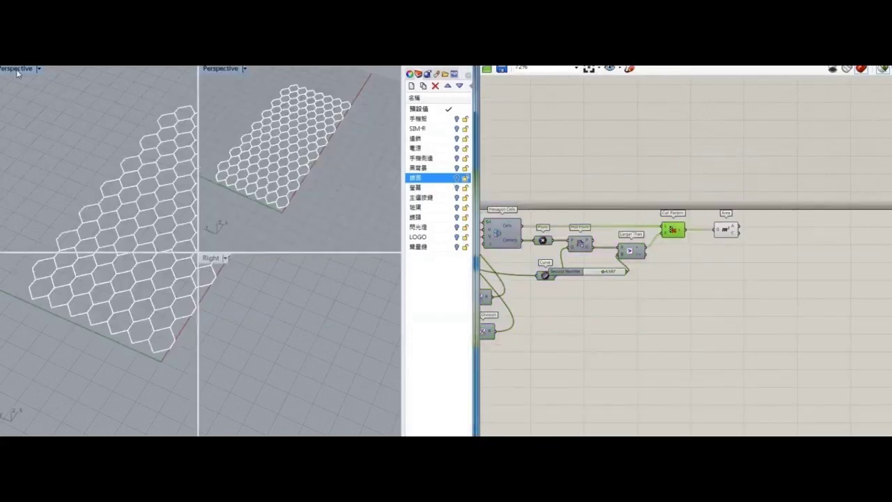
pyautogui.click(16, 69)
pyautogui.moveTo(48, 258)
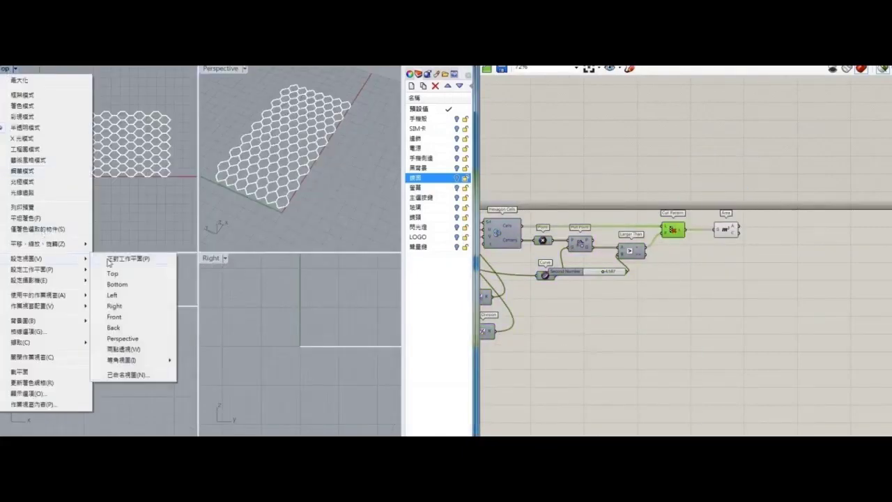
pyautogui.click(132, 284)
pyautogui.doubleClick(14, 70)
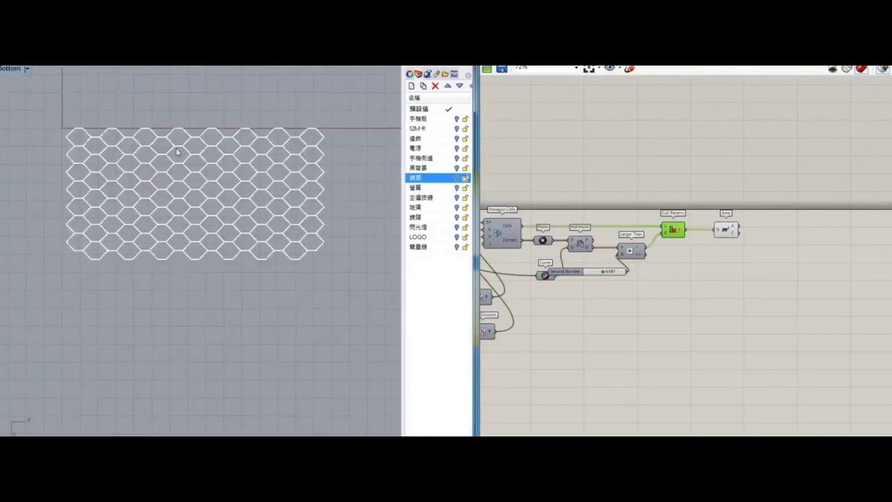
pyautogui.scroll(-4, 862, 149)
pyautogui.scroll(5, 583, 200)
# Step: Add a Curve parameter below Cull Pattern, assign the drawn guide curve to it and internalise the data
pyautogui.moveTo(787, 299); pyautogui.dragTo(701, 270, button='right')
pyautogui.scroll(3, 700, 270)
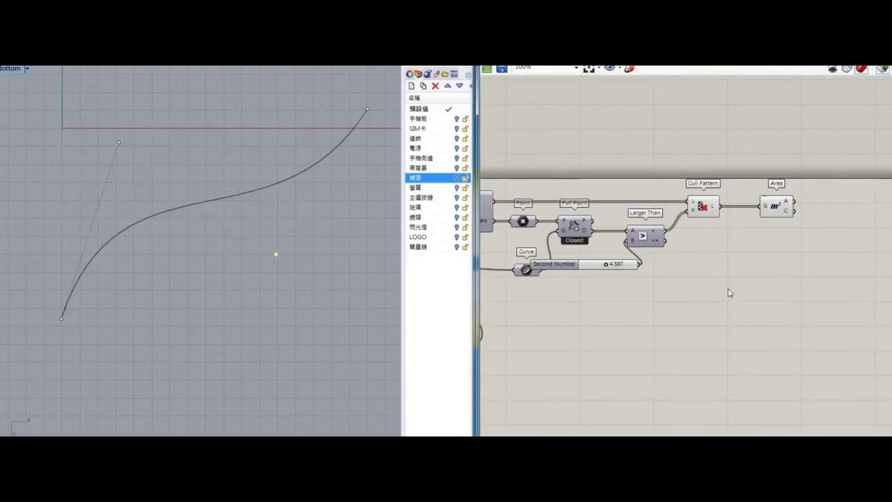
pyautogui.doubleClick(728, 289)
pyautogui.write('curve')
pyautogui.press('Return')
pyautogui.rightClick(725, 287)
pyautogui.click(753, 412)
pyautogui.rightClick(726, 290)
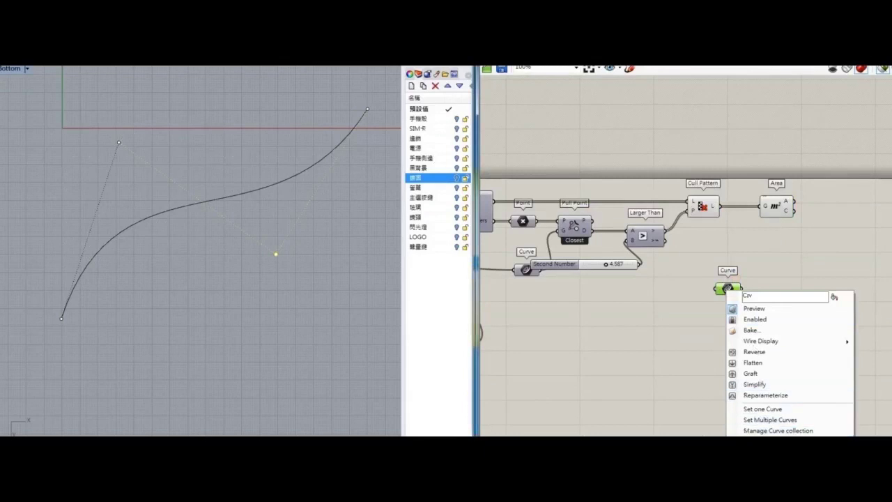
pyautogui.click(761, 453)
pyautogui.click(757, 222)
# Step: Place the Curve parameter below Area and add a Pull Point taking Area's C output as P and the curve as G
pyautogui.scroll(3, 750, 247)
pyautogui.moveTo(718, 315); pyautogui.dragTo(814, 290)
pyautogui.moveTo(814, 290); pyautogui.dragTo(704, 331, button='right')
pyautogui.moveTo(705, 330); pyautogui.dragTo(681, 328)
pyautogui.doubleClick(747, 256)
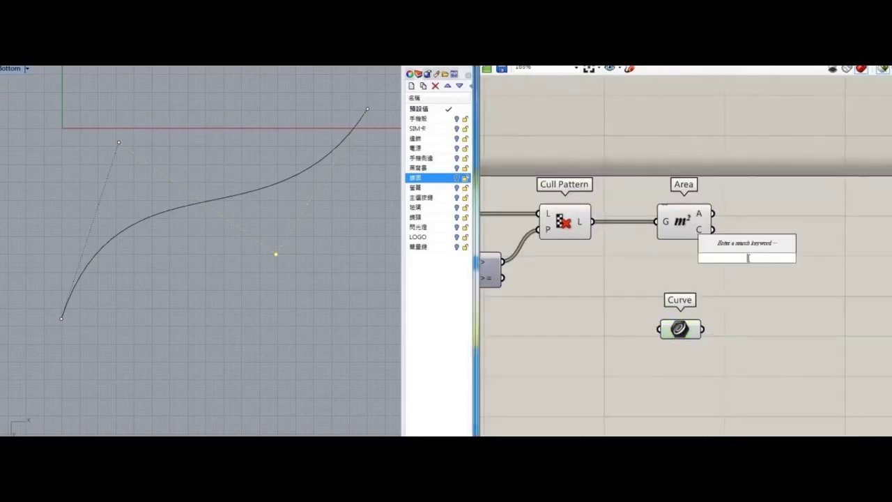
pyautogui.write('pu')
pyautogui.click(728, 233)
pyautogui.moveTo(713, 229); pyautogui.dragTo(720, 250)
pyautogui.moveTo(720, 265); pyautogui.dragTo(702, 329)
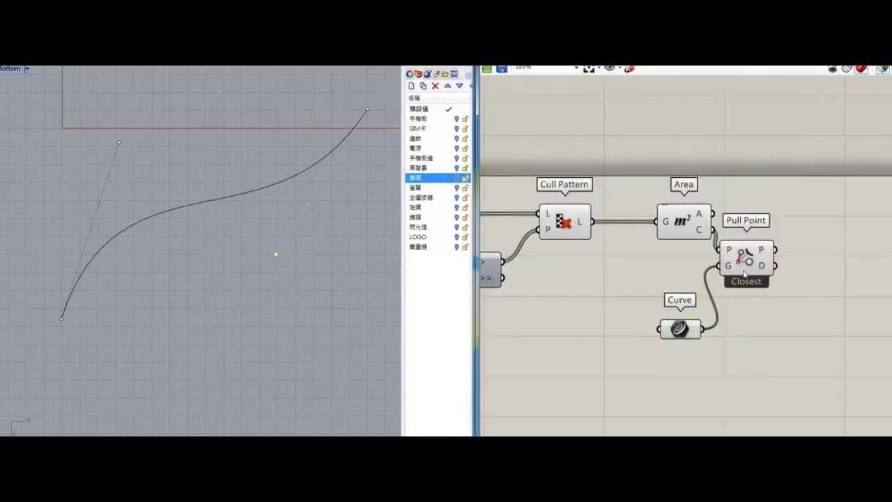
pyautogui.moveTo(748, 258); pyautogui.dragTo(758, 238)
pyautogui.moveTo(681, 332); pyautogui.dragTo(693, 253)
# Step: Add a Scale component below Pull Point and connect Cull Pattern's L output to its G input
pyautogui.moveTo(800, 348); pyautogui.dragTo(758, 314, button='right')
pyautogui.doubleClick(758, 314)
pyautogui.write('sca')
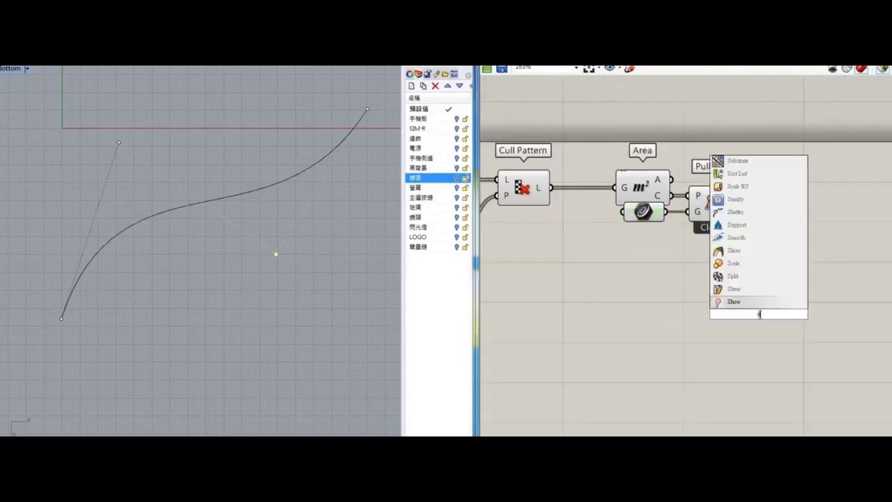
pyautogui.click(733, 300)
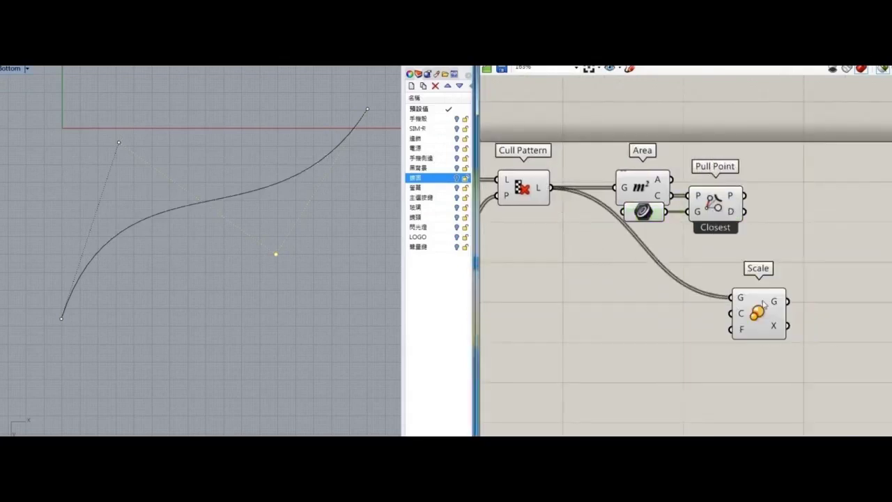
pyautogui.moveTo(764, 304); pyautogui.dragTo(803, 305)
# Step: Flatten Cull Pattern's L output and Area's C output
pyautogui.rightClick(538, 186)
pyautogui.click(558, 239)
pyautogui.rightClick(669, 195)
pyautogui.click(690, 247)
# Step: Connect Area's C output to Scale's C input and move Pull Point below the Cull Pattern and Area components
pyautogui.moveTo(725, 297); pyautogui.dragTo(725, 296)
pyautogui.moveTo(715, 204); pyautogui.dragTo(750, 204)
pyautogui.moveTo(684, 196); pyautogui.dragTo(769, 313)
pyautogui.moveTo(721, 360); pyautogui.dragTo(730, 318, button='right')
pyautogui.moveTo(804, 275); pyautogui.dragTo(864, 288)
pyautogui.moveTo(761, 167); pyautogui.dragTo(591, 280)
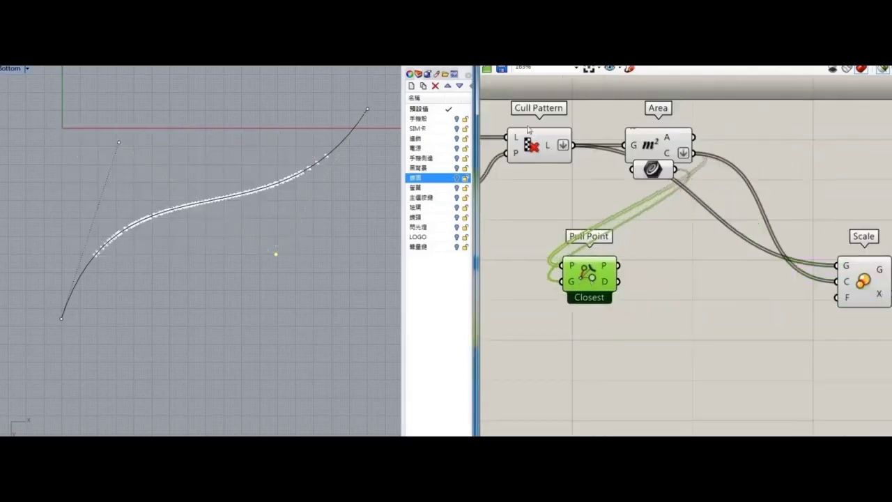
# Step: Add Remap Numbers with Bounds on S and Construct Domain on T, feeding Pull Point's D output to Bounds and V
pyautogui.click(707, 330)
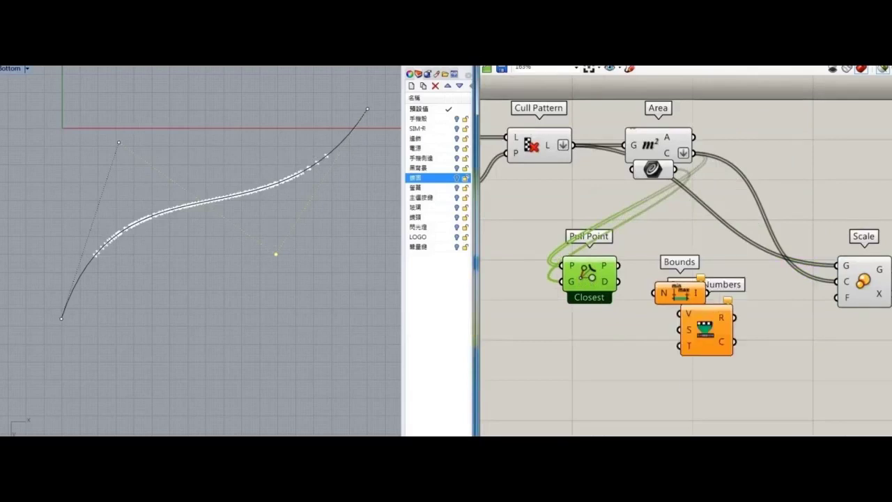
pyautogui.click(633, 364)
pyautogui.moveTo(672, 300); pyautogui.dragTo(679, 300)
pyautogui.moveTo(619, 282); pyautogui.dragTo(660, 293)
pyautogui.moveTo(678, 300); pyautogui.dragTo(642, 325)
pyautogui.moveTo(707, 341); pyautogui.dragTo(713, 326)
pyautogui.moveTo(618, 281); pyautogui.dragTo(719, 305)
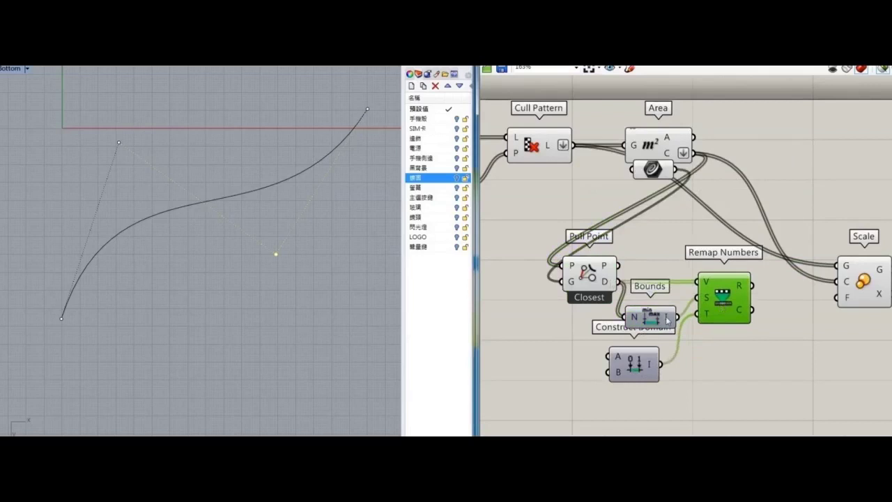
# Step: Add two 1.000 number sliders as Domain start and Domain end for Construct Domain's A and B inputs
pyautogui.moveTo(637, 360); pyautogui.dragTo(656, 368)
pyautogui.doubleClick(545, 359)
pyautogui.write('1.000')
pyautogui.press('Return')
pyautogui.hotkey('ctrl', 'c')
pyautogui.hotkey('ctrl', 'v')
pyautogui.moveTo(545, 378); pyautogui.dragTo(516, 415)
pyautogui.moveTo(610, 358); pyautogui.dragTo(629, 365)
pyautogui.moveTo(588, 408); pyautogui.dragTo(629, 381)
pyautogui.moveTo(553, 361); pyautogui.dragTo(516, 366)
pyautogui.moveTo(562, 411); pyautogui.dragTo(547, 388)
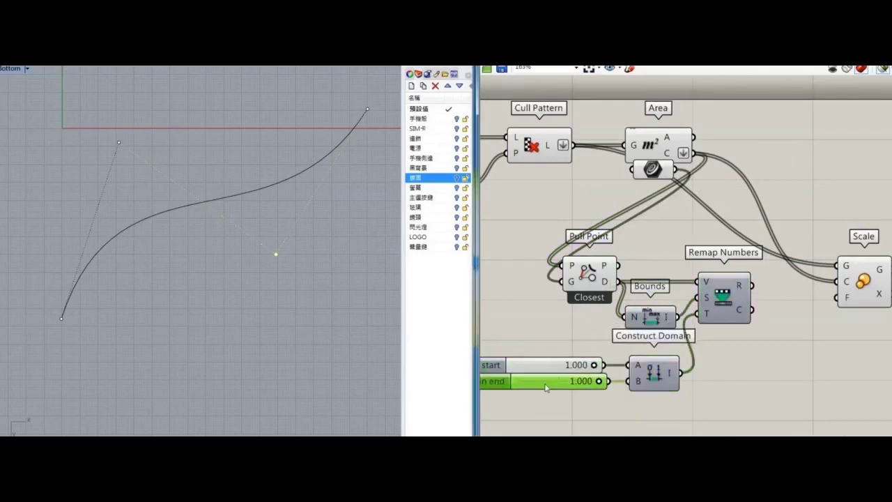
# Step: Connect Remap Numbers' R output to Scale's F input, setting Domain start to 0.742 and Domain end to 0.257
pyautogui.moveTo(867, 295); pyautogui.dragTo(806, 282)
pyautogui.moveTo(595, 371); pyautogui.dragTo(694, 307, button='right')
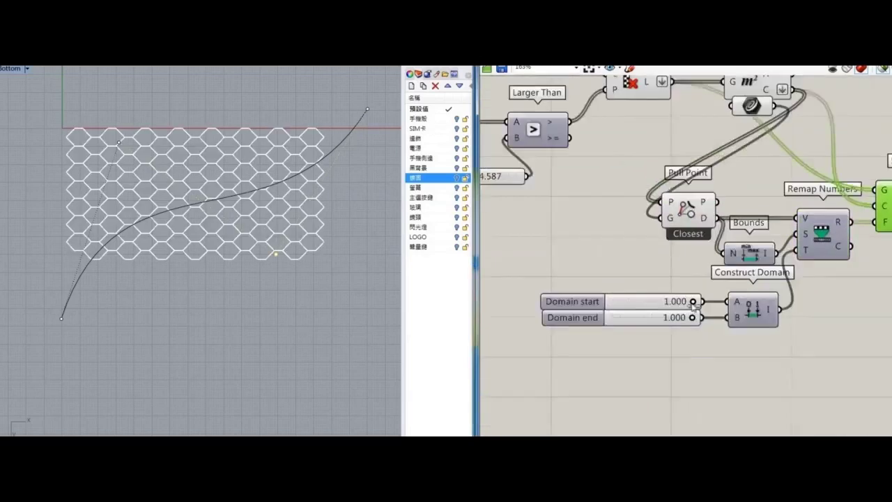
pyautogui.moveTo(694, 302); pyautogui.dragTo(635, 310)
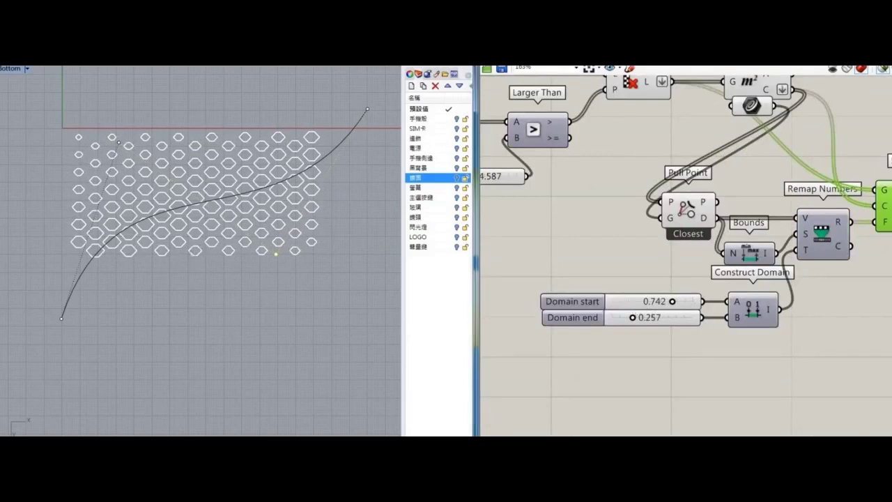
# Step: Try a stronger size gradient with Domain start at 0.817 and Domain end at 0.208
pyautogui.scroll(5, 239, 263)
pyautogui.moveTo(671, 302); pyautogui.dragTo(664, 285, button='right')
pyautogui.scroll(5, 663, 286)
pyautogui.moveTo(664, 286); pyautogui.dragTo(674, 285)
pyautogui.scroll(-3, 238, 246)
pyautogui.scroll(2, 326, 272)
pyautogui.moveTo(600, 311); pyautogui.dragTo(599, 313)
pyautogui.moveTo(217, 324); pyautogui.dragTo(152, 331, button='right')
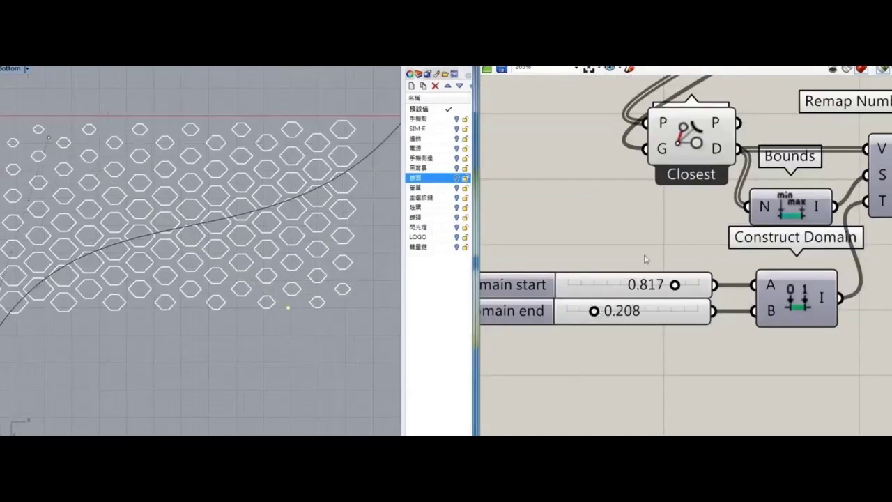
# Step: Try a gentler size gradient with Domain start at 0.715 and Domain end at 0.490
pyautogui.moveTo(598, 313); pyautogui.dragTo(631, 313)
pyautogui.moveTo(290, 285); pyautogui.dragTo(313, 245, button='right')
pyautogui.scroll(-2, 312, 245)
pyautogui.moveTo(671, 289); pyautogui.dragTo(639, 311)
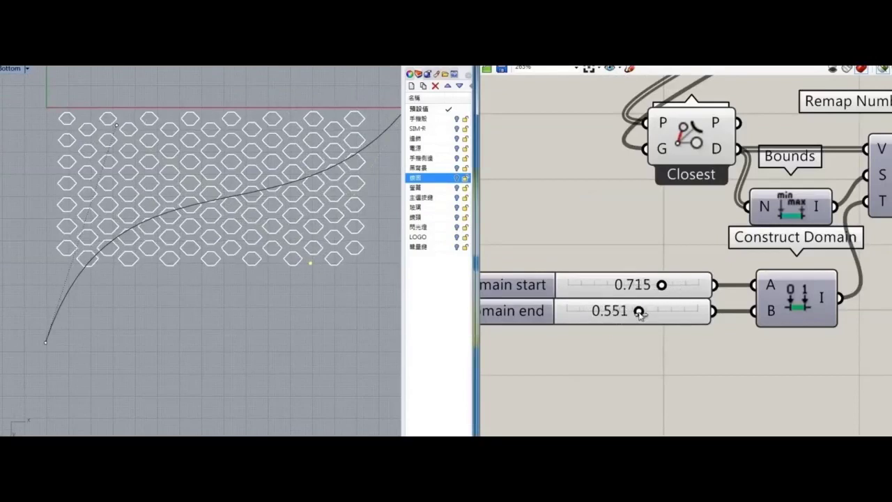
pyautogui.scroll(2, 277, 308)
pyautogui.moveTo(367, 212); pyautogui.dragTo(301, 261, button='right')
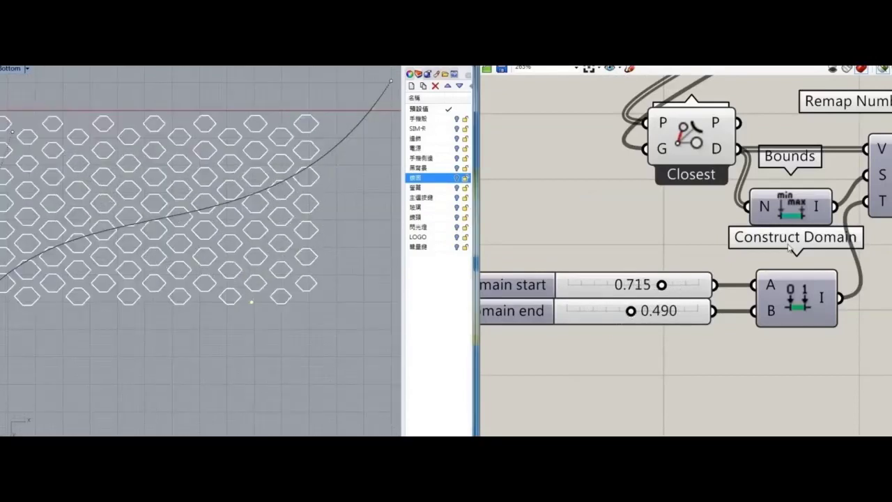
# Step: Adjust the upstream number sliders of the hexagon grid to produce smaller, more numerous cells
pyautogui.scroll(-5, 625, 257)
pyautogui.moveTo(609, 319); pyautogui.dragTo(825, 400, button='right')
pyautogui.moveTo(512, 280); pyautogui.dragTo(677, 272, button='right')
pyautogui.scroll(4, 676, 273)
pyautogui.moveTo(631, 261); pyautogui.dragTo(597, 265)
pyautogui.moveTo(674, 352); pyautogui.dragTo(648, 350)
pyautogui.scroll(-3, 255, 261)
pyautogui.scroll(2, 320, 265)
pyautogui.scroll(2, 321, 266)
pyautogui.moveTo(679, 276); pyautogui.dragTo(676, 253, button='right')
pyautogui.moveTo(594, 238); pyautogui.dragTo(620, 238)
pyautogui.moveTo(620, 238); pyautogui.dragTo(634, 209, button='right')
pyautogui.moveTo(659, 300); pyautogui.dragTo(670, 299)
# Step: Set Domain start to 0.529 and Domain end to 0.449 for the scaled cells
pyautogui.scroll(-2, 274, 300)
pyautogui.scroll(-3, 765, 258)
pyautogui.moveTo(765, 257); pyautogui.dragTo(606, 255, button='right')
pyautogui.scroll(5, 774, 307)
pyautogui.moveTo(885, 265); pyautogui.dragTo(715, 308, button='right')
pyautogui.moveTo(713, 309); pyautogui.dragTo(689, 304)
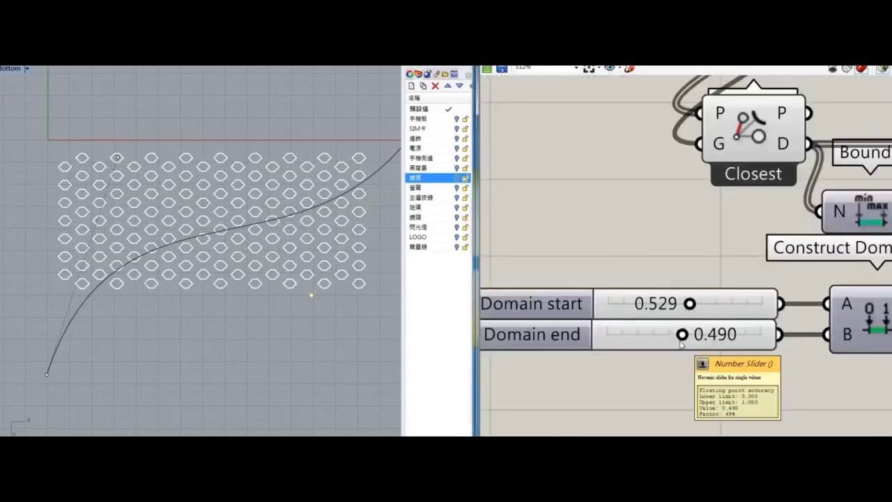
pyautogui.moveTo(677, 335)
pyautogui.mouseDown()
pyautogui.moveTo(638, 337)
pyautogui.moveTo(670, 336)
pyautogui.mouseUp()
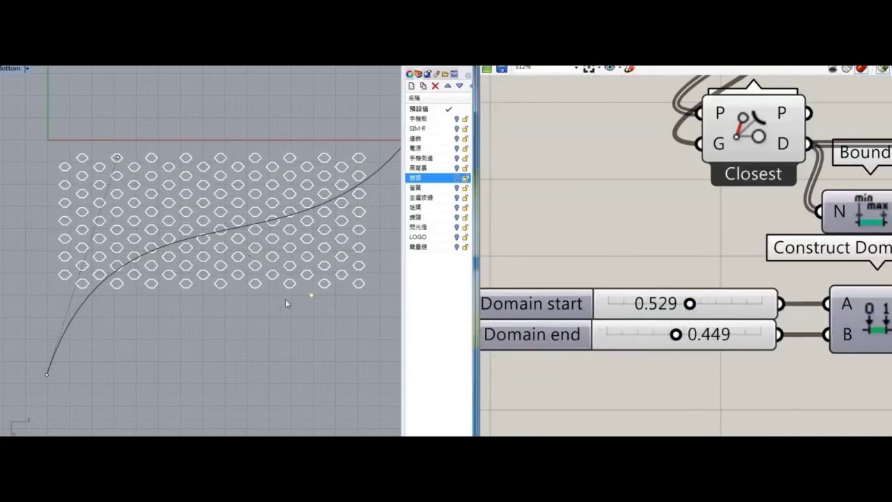
# Step: Delete the guide curve from the Rhino viewport and check the scaled hexagon cells from Scale
pyautogui.moveTo(701, 220); pyautogui.dragTo(496, 231, button='right')
pyautogui.scroll(-5, 496, 232)
pyautogui.scroll(4, 617, 249)
pyautogui.click(617, 252)
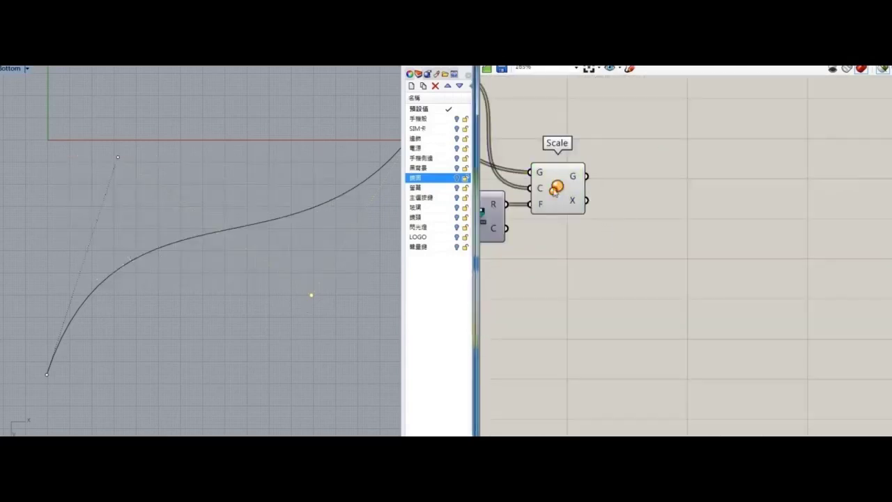
pyautogui.click(555, 191)
pyautogui.scroll(-3, 181, 170)
pyautogui.press('Delete')
pyautogui.click(274, 328)
pyautogui.moveTo(266, 129); pyautogui.dragTo(21, 308)
pyautogui.scroll(4, 21, 313)
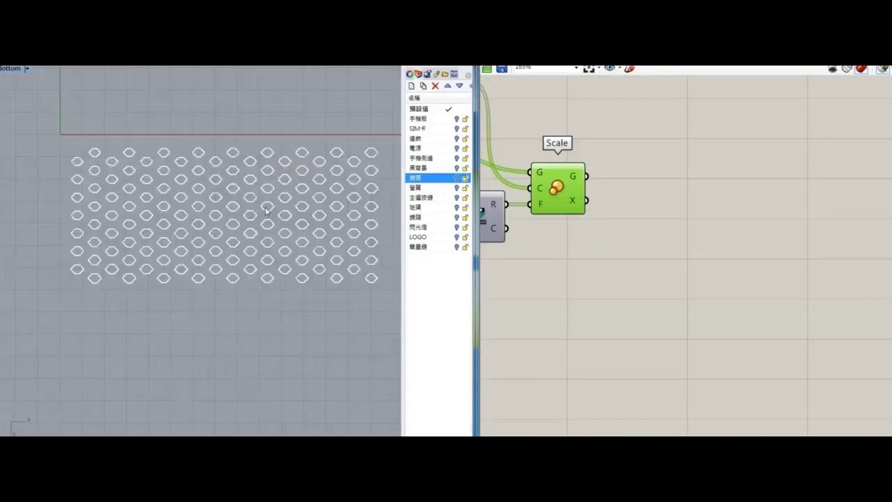
pyautogui.scroll(2, 631, 216)
pyautogui.scroll(-4, 246, 264)
pyautogui.moveTo(247, 265); pyautogui.dragTo(290, 252, button='right')
# Step: Add another Surface parameter and connect the original phone surface to its input
pyautogui.moveTo(613, 287); pyautogui.dragTo(700, 221, button='right')
pyautogui.moveTo(571, 205); pyautogui.dragTo(564, 209, button='right')
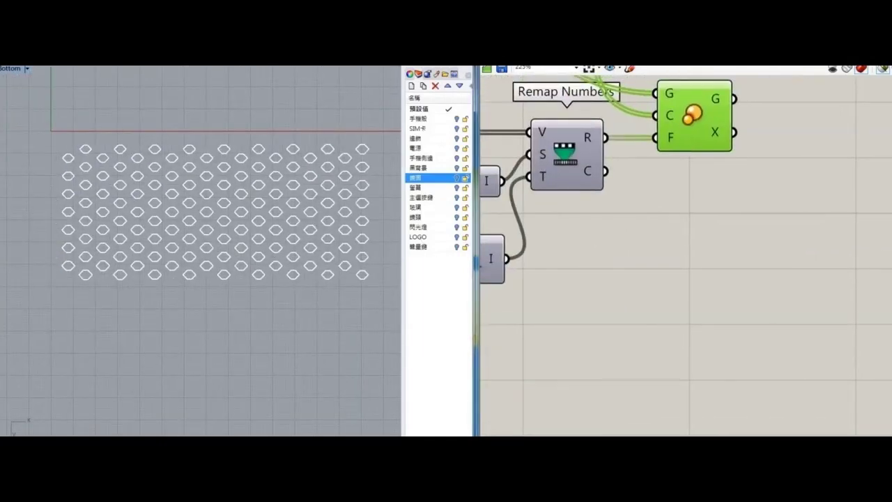
pyautogui.scroll(-5, 697, 251)
pyautogui.doubleClick(598, 285)
pyautogui.write('surface')
pyautogui.press('Return')
pyautogui.moveTo(554, 127); pyautogui.dragTo(579, 189, button='right')
pyautogui.click(583, 168)
pyautogui.moveTo(594, 167); pyautogui.dragTo(616, 354)
# Step: Place the connected Surface parameter below the Scale component
pyautogui.moveTo(624, 355); pyautogui.dragTo(818, 345)
pyautogui.moveTo(855, 336); pyautogui.dragTo(616, 311, button='right')
pyautogui.moveTo(575, 322); pyautogui.dragTo(795, 253)
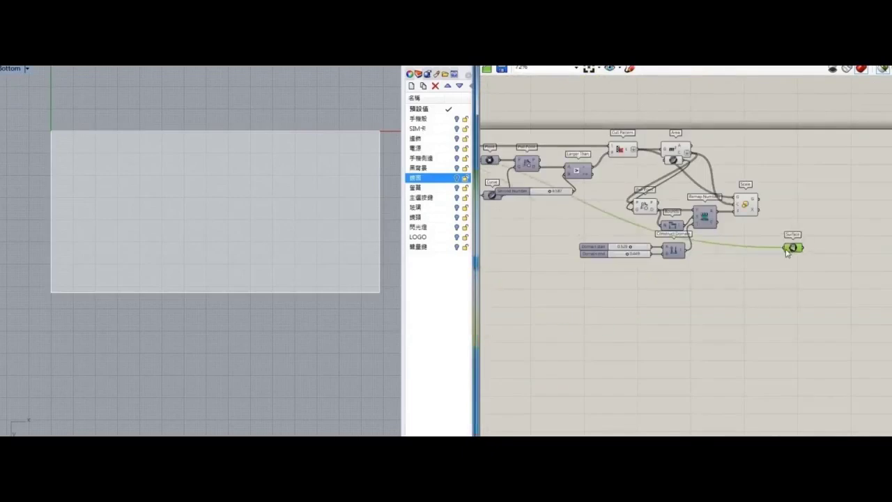
pyautogui.rightClick(699, 98)
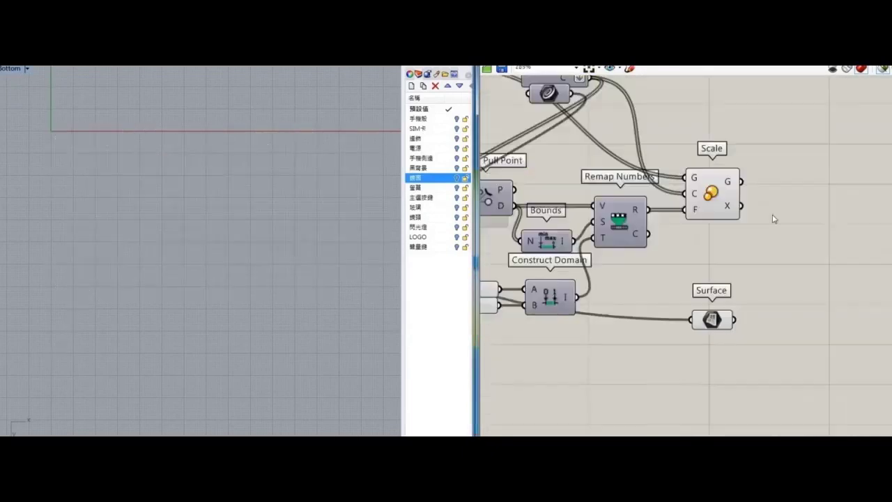
# Step: Add an IsoCurve component beside the new Surface parameter and connect the surface to its S input
pyautogui.scroll(3, 731, 234)
pyautogui.moveTo(731, 234); pyautogui.dragTo(669, 149, button='right')
pyautogui.moveTo(617, 268); pyautogui.dragTo(647, 201)
pyautogui.doubleClick(693, 225)
pyautogui.write('iso')
pyautogui.click(686, 180)
pyautogui.moveTo(652, 214); pyautogui.dragTo(688, 278)
# Step: Create a number slider with value 1.000 and connect it to IsoCurve's t input
pyautogui.doubleClick(615, 330)
pyautogui.write('1.000')
pyautogui.press('Return')
pyautogui.moveTo(617, 331); pyautogui.dragTo(552, 305)
pyautogui.moveTo(682, 292); pyautogui.dragTo(654, 307)
pyautogui.moveTo(547, 316)
pyautogui.mouseDown()
pyautogui.moveTo(561, 303)
pyautogui.moveTo(539, 302)
pyautogui.mouseUp()
pyautogui.moveTo(619, 113); pyautogui.dragTo(620, 165, button='right')
# Step: Preview the original phone surface, the scaled hexagon cells and the IsoCurve line together in the viewport
pyautogui.click(605, 127)
pyautogui.keyDown('shift'); pyautogui.click(729, 334); pyautogui.keyUp('shift')
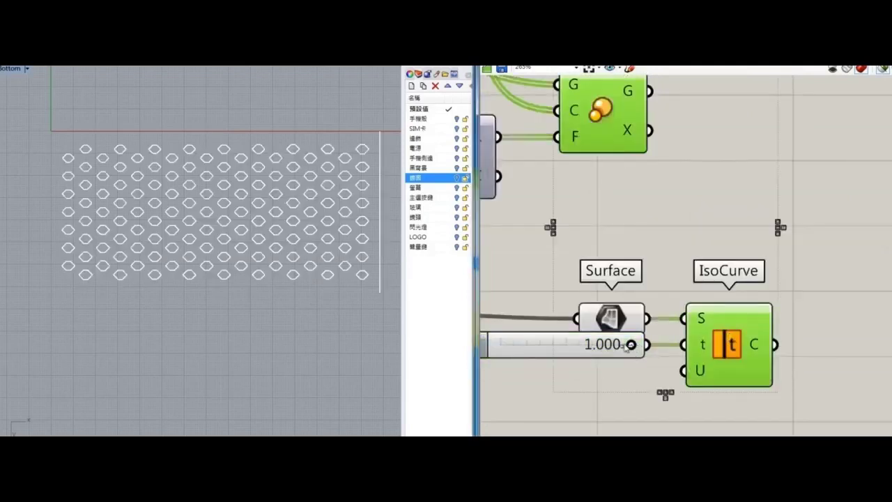
pyautogui.scroll(-5, 550, 203)
pyautogui.moveTo(543, 230); pyautogui.dragTo(829, 292, button='right')
pyautogui.scroll(-2, 530, 244)
pyautogui.moveTo(509, 246); pyautogui.dragTo(673, 267, button='right')
pyautogui.scroll(5, 672, 267)
pyautogui.click(672, 258)
pyautogui.middleClick(725, 170)
pyautogui.click(758, 176)
pyautogui.click(761, 176)
pyautogui.moveTo(814, 234); pyautogui.dragTo(661, 227, button='right')
pyautogui.scroll(-1, 661, 227)
pyautogui.click(882, 70)
# Step: Set the IsoCurve Parameter slider to 0.680
pyautogui.scroll(-3, 802, 209)
pyautogui.moveTo(802, 210); pyautogui.dragTo(519, 146, button='right')
pyautogui.moveTo(849, 341); pyautogui.dragTo(735, 327, button='right')
pyautogui.scroll(5, 751, 329)
pyautogui.moveTo(751, 331); pyautogui.dragTo(740, 332)
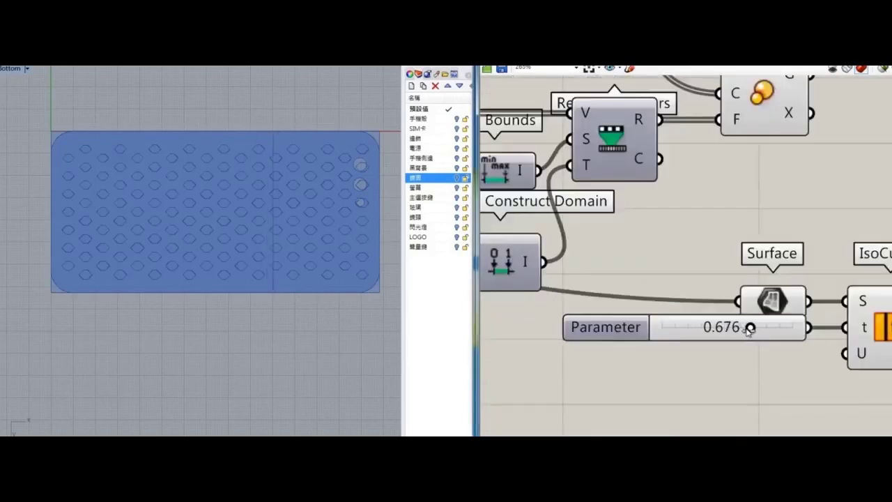
# Step: Add an Evaluate Curve component, reparameterize its curve input and connect the IsoCurve output to it
pyautogui.scroll(-3, 765, 366)
pyautogui.moveTo(877, 360); pyautogui.dragTo(717, 274, button='right')
pyautogui.scroll(3, 718, 274)
pyautogui.doubleClick(764, 252)
pyautogui.write('eval')
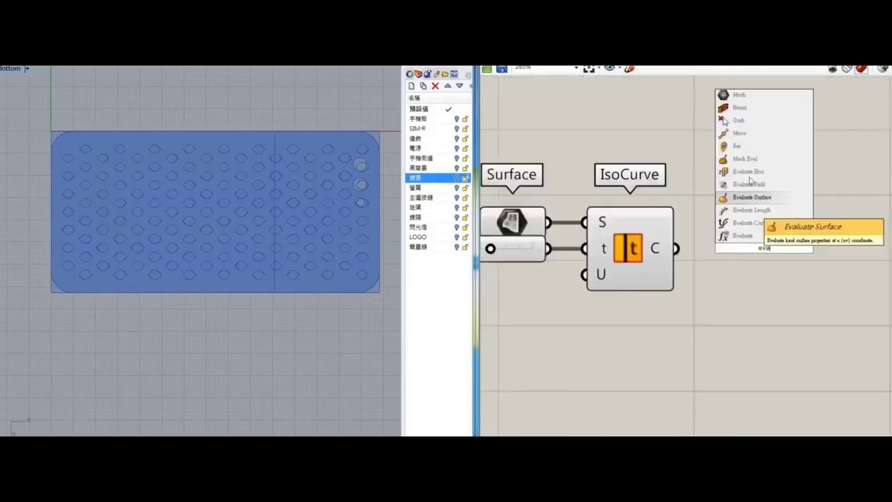
pyautogui.click(735, 225)
pyautogui.rightClick(732, 229)
pyautogui.click(757, 339)
pyautogui.moveTo(676, 248); pyautogui.dragTo(731, 266)
# Step: Create a slider with value 1.000 and connect it to Evaluate Curve's t input
pyautogui.doubleClick(614, 349)
pyautogui.write('1')
pyautogui.press('Return')
pyautogui.moveTo(721, 348); pyautogui.dragTo(708, 287)
# Step: Add a Circle component and connect Evaluate Curve's point output to its P input
pyautogui.moveTo(857, 279); pyautogui.dragTo(717, 278, button='right')
pyautogui.doubleClick(800, 258)
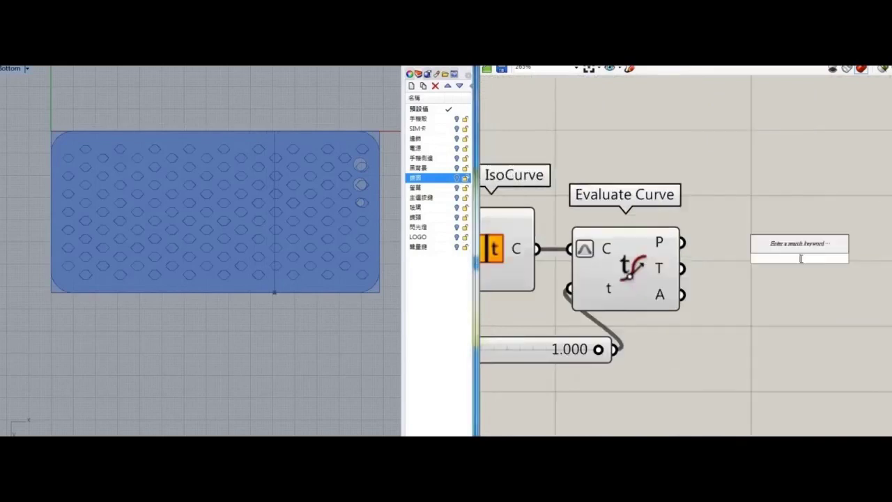
pyautogui.write('circle')
pyautogui.press('Return')
pyautogui.moveTo(682, 242); pyautogui.dragTo(791, 333)
# Step: Create a slider with value 30 for the circle's radius and place Circle close to Evaluate Curve
pyautogui.click(672, 351)
pyautogui.doubleClick(673, 351)
pyautogui.write('30')
pyautogui.press('Return')
pyautogui.moveTo(775, 333); pyautogui.dragTo(721, 435)
pyautogui.moveTo(818, 247); pyautogui.dragTo(748, 247)
# Step: Add a Pull Point component after Circle and connect the circle to its G input
pyautogui.moveTo(751, 296); pyautogui.dragTo(727, 336, button='right')
pyautogui.doubleClick(788, 201)
pyautogui.write('a')
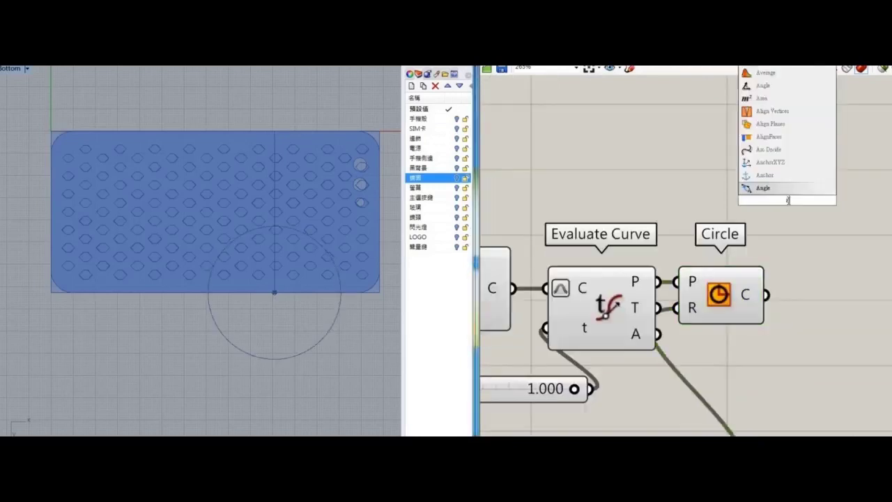
pyautogui.press('BackSpace')
pyautogui.write('oull')
pyautogui.press('BackSpace')
pyautogui.press('BackSpace')
pyautogui.press('BackSpace')
pyautogui.press('BackSpace')
pyautogui.write('pull')
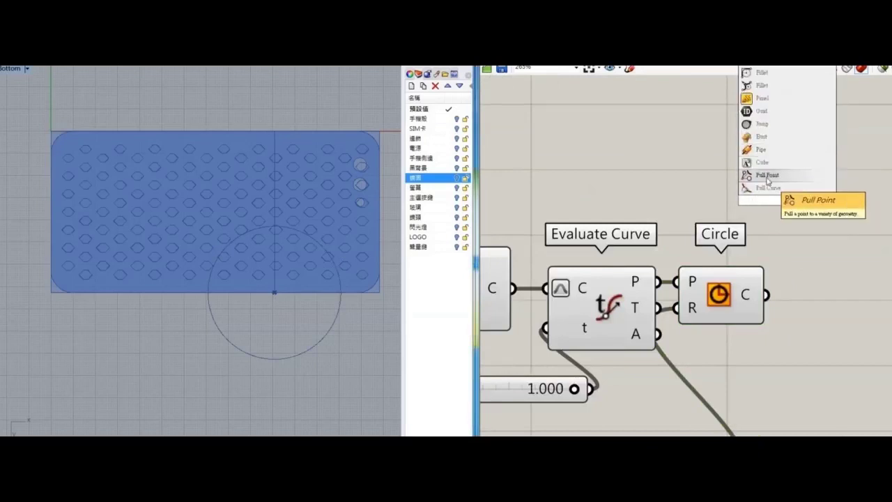
pyautogui.click(767, 176)
pyautogui.moveTo(783, 235); pyautogui.dragTo(777, 305)
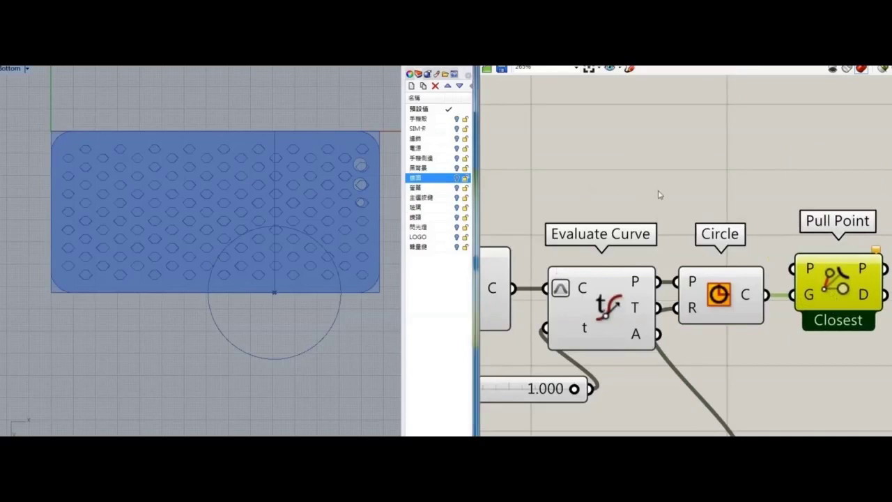
# Step: Insert a Boundary Surfaces component between Circle and Pull Point, feeding its surface into Pull Point's G input
pyautogui.scroll(-2, 765, 229)
pyautogui.click(698, 228)
pyautogui.moveTo(763, 229); pyautogui.dragTo(778, 230)
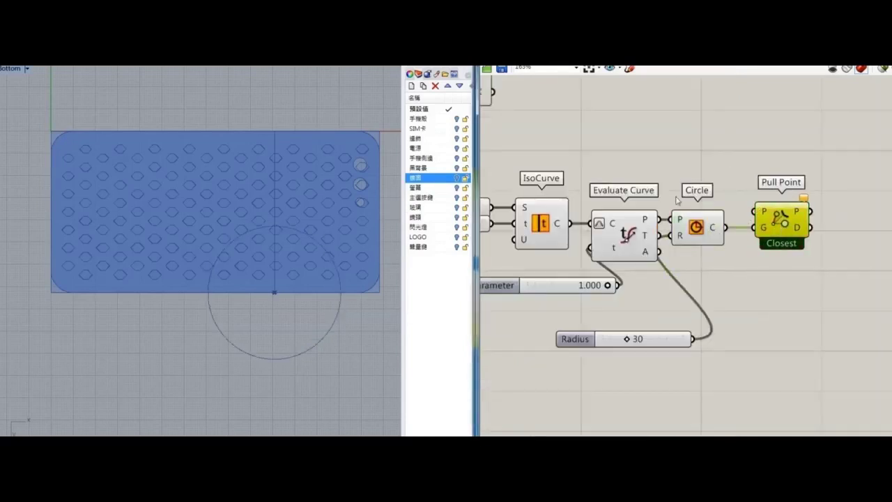
pyautogui.scroll(2, 637, 249)
pyautogui.moveTo(831, 221); pyautogui.dragTo(856, 221)
pyautogui.click(775, 298)
pyautogui.doubleClick(776, 301)
pyautogui.write('bou')
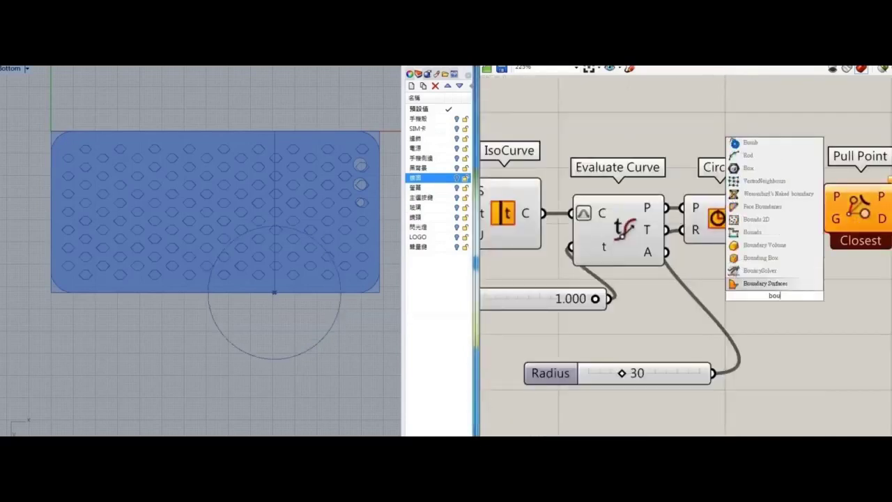
pyautogui.click(756, 287)
pyautogui.moveTo(759, 220); pyautogui.dragTo(742, 295)
pyautogui.moveTo(814, 296); pyautogui.dragTo(823, 219)
pyautogui.moveTo(778, 299); pyautogui.dragTo(807, 285)
# Step: Add an Area component for the scaled cells and connect their centroids to Pull Point's P input
pyautogui.scroll(-5, 807, 284)
pyautogui.scroll(2, 646, 182)
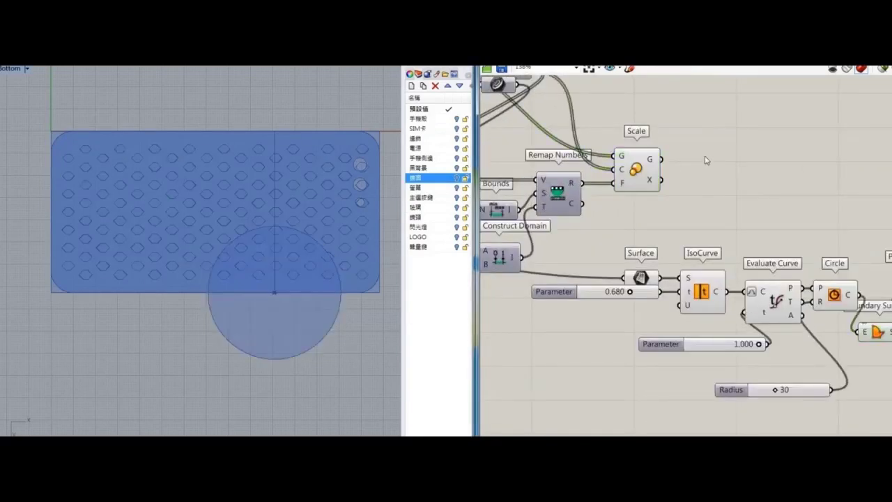
pyautogui.doubleClick(705, 157)
pyautogui.write('area')
pyautogui.click(685, 144)
pyautogui.moveTo(661, 159); pyautogui.dragTo(881, 281)
# Step: Add a Larger Than component comparing Pull Point's distance output with a slider value of 10.000
pyautogui.moveTo(777, 302); pyautogui.dragTo(497, 316, button='right')
pyautogui.scroll(2, 528, 305)
pyautogui.doubleClick(774, 244)
pyautogui.write('lar')
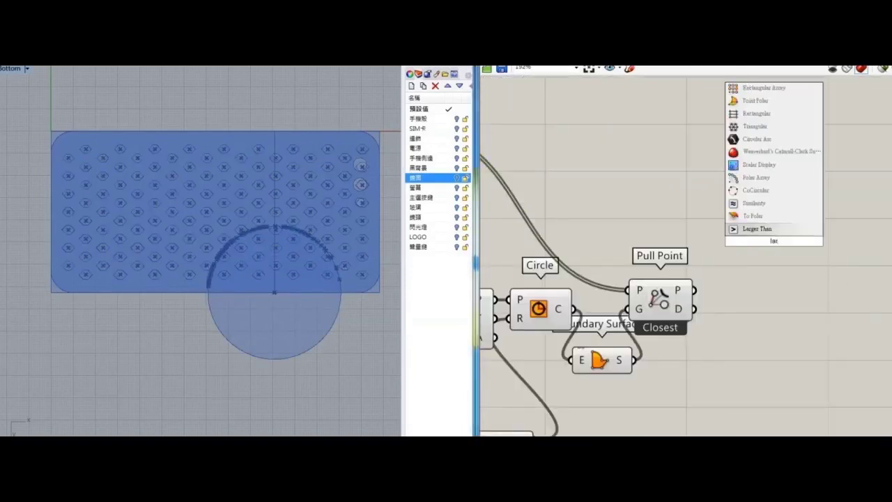
pyautogui.click(778, 229)
pyautogui.doubleClick(655, 218)
pyautogui.moveTo(739, 234); pyautogui.dragTo(752, 209)
pyautogui.write('10.000')
pyautogui.press('Return')
pyautogui.moveTo(666, 219); pyautogui.dragTo(655, 215)
# Step: Add a Cull Pattern component with the Larger Than result as pattern and the scaled cells as list
pyautogui.scroll(-5, 655, 217)
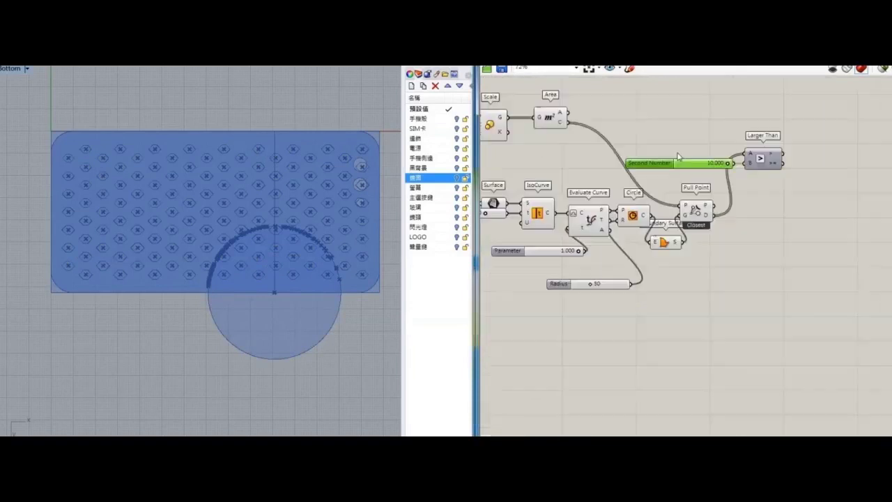
pyautogui.doubleClick(755, 193)
pyautogui.write('cul')
pyautogui.click(732, 179)
pyautogui.moveTo(755, 193); pyautogui.dragTo(711, 220)
pyautogui.scroll(4, 715, 240)
pyautogui.moveTo(731, 209); pyautogui.dragTo(739, 235)
pyautogui.moveTo(617, 266); pyautogui.dragTo(840, 229, button='right')
pyautogui.scroll(-1, 840, 229)
pyautogui.click(562, 177)
pyautogui.moveTo(584, 164); pyautogui.dragTo(867, 175)
# Step: Hide the preview of all components other than Cull Pattern
pyautogui.click(883, 202)
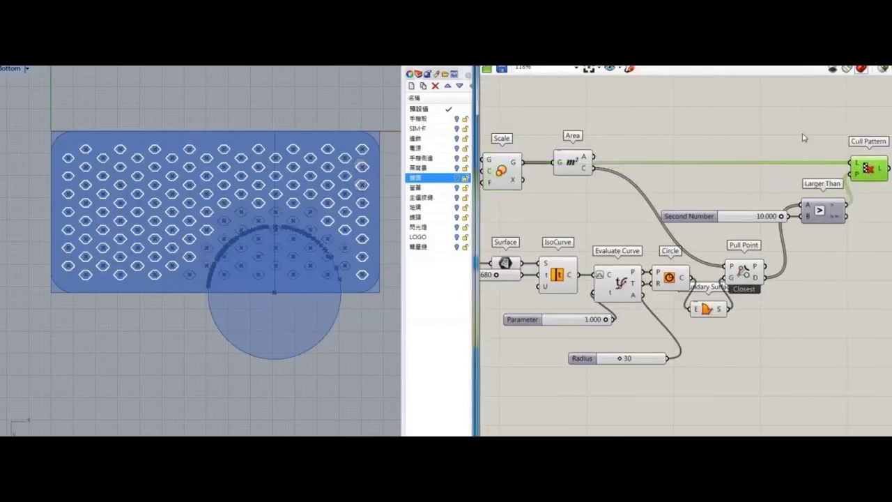
pyautogui.hotkey('ctrl', 'i')
pyautogui.middleClick(648, 102)
pyautogui.click(668, 115)
pyautogui.click(864, 173)
# Step: Adjust the cleared circle area by setting the Evaluate Curve Parameter to 0.729 and the Radius to 10
pyautogui.moveTo(856, 186); pyautogui.dragTo(793, 207, button='right')
pyautogui.moveTo(561, 389); pyautogui.dragTo(616, 299, button='right')
pyautogui.scroll(2, 616, 299)
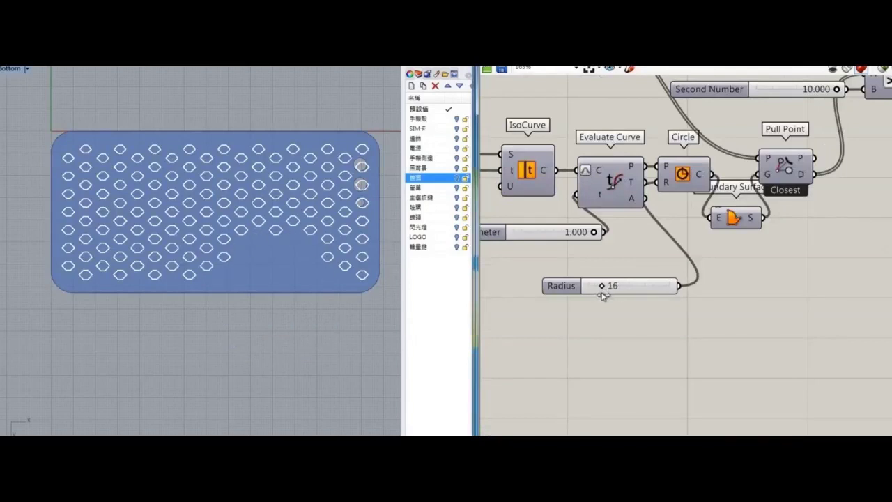
pyautogui.moveTo(608, 296); pyautogui.dragTo(652, 326, button='right')
pyautogui.scroll(1, 652, 326)
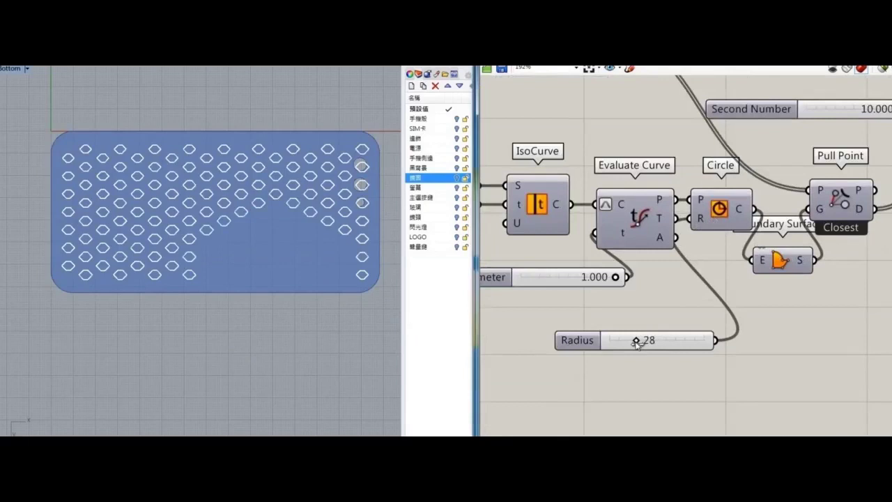
pyautogui.moveTo(605, 287); pyautogui.dragTo(669, 258, button='right')
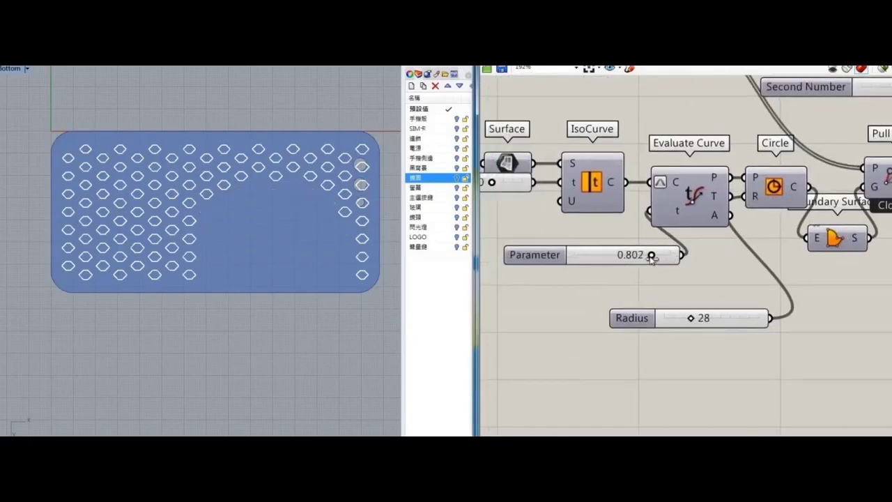
pyautogui.moveTo(676, 318); pyautogui.dragTo(669, 319)
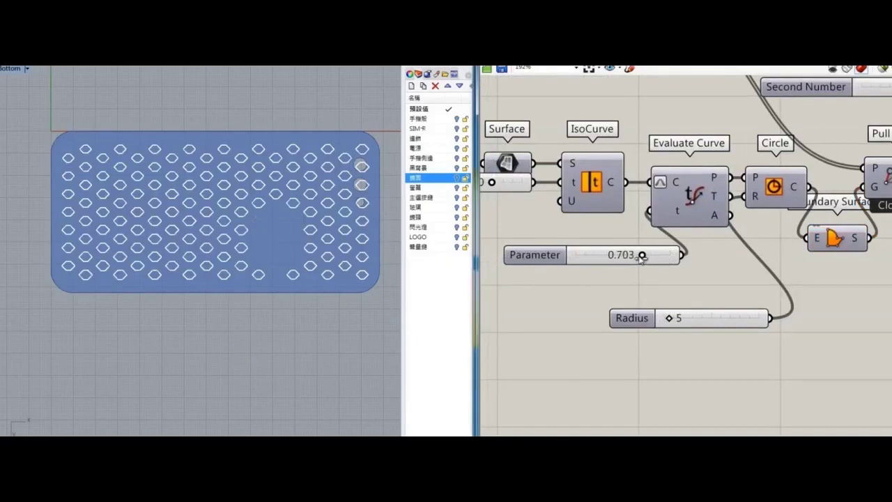
pyautogui.scroll(4, 297, 282)
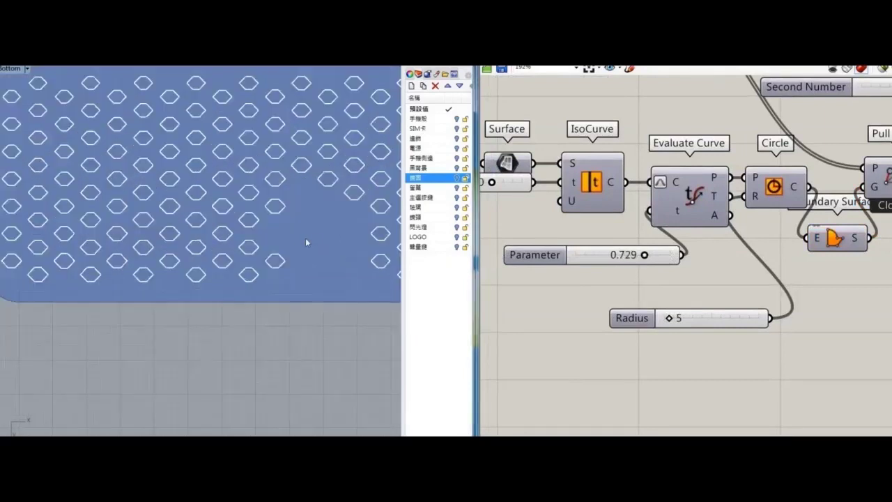
pyautogui.scroll(-6, 306, 240)
pyautogui.moveTo(301, 264); pyautogui.dragTo(243, 244, button='right')
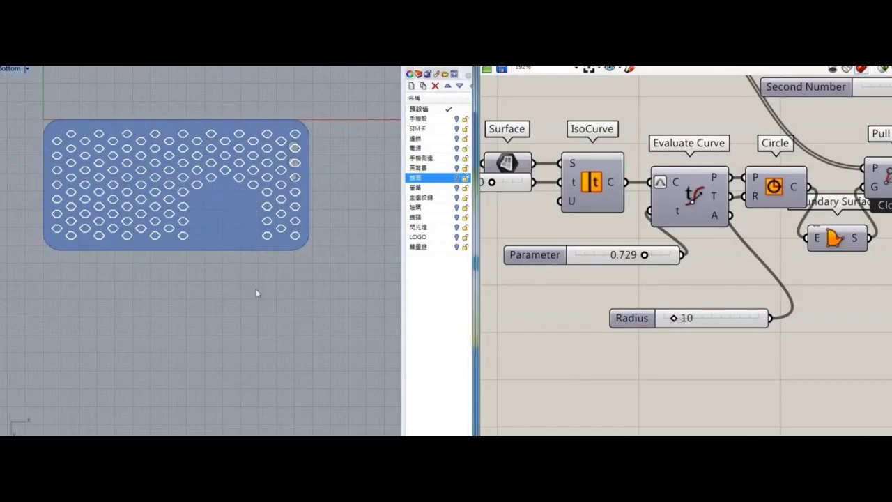
# Step: Add an Area component after Cull Pattern and connect the remaining cells to its G input
pyautogui.scroll(-4, 693, 280)
pyautogui.moveTo(859, 200); pyautogui.dragTo(563, 296, button='right')
pyautogui.scroll(4, 593, 272)
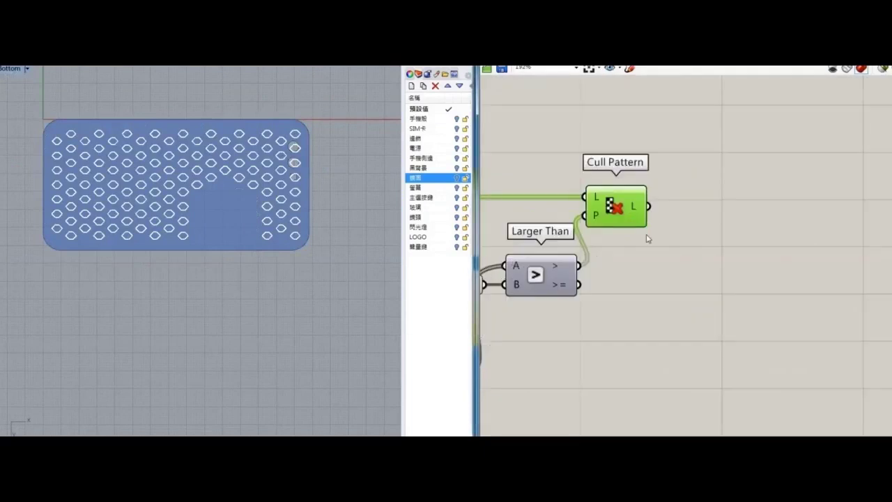
pyautogui.scroll(1, 703, 203)
pyautogui.doubleClick(703, 206)
pyautogui.write('area')
pyautogui.click(680, 193)
pyautogui.moveTo(639, 206); pyautogui.dragTo(679, 186)
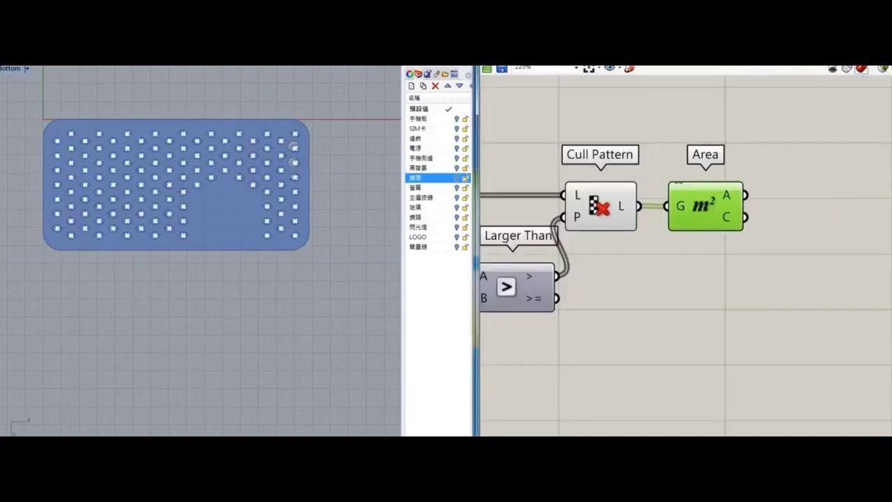
# Step: Number the remaining cells with a Point List connected to the Area centroids and inspect the camera-hole cells
pyautogui.click(805, 203)
pyautogui.moveTo(746, 217); pyautogui.dragTo(779, 194)
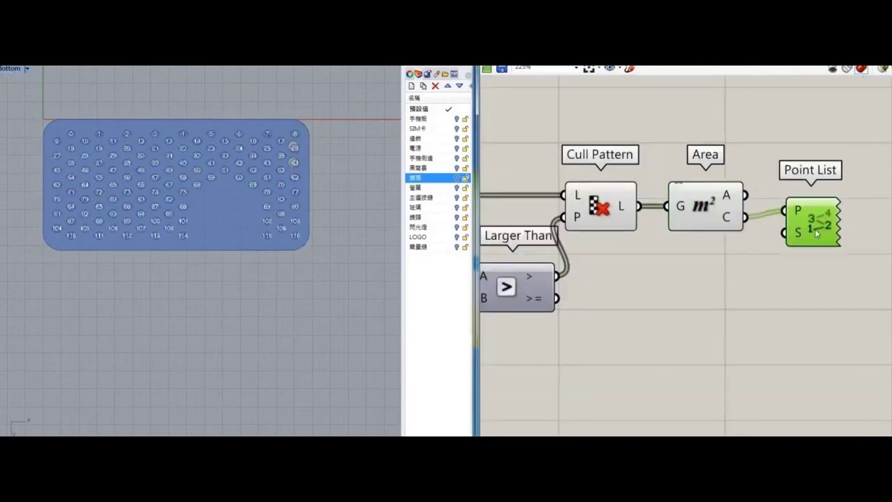
pyautogui.scroll(6, 285, 155)
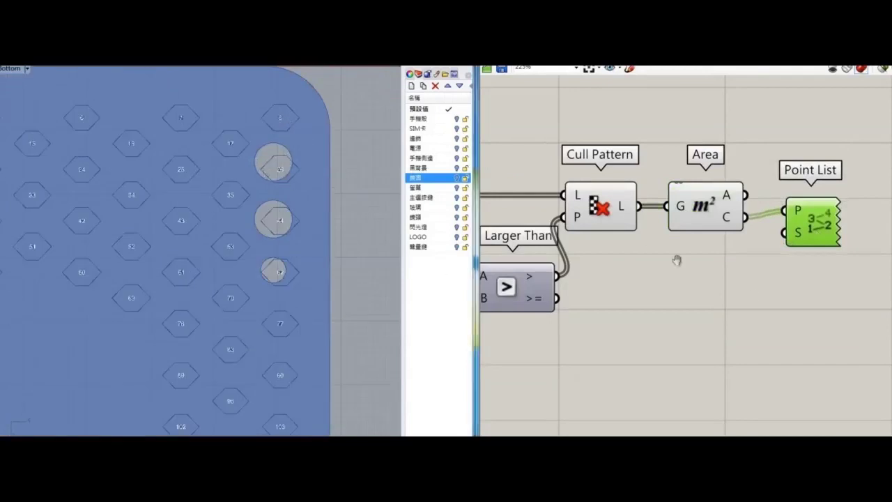
# Step: Add a panel below Area and enter 26 as the first cell index
pyautogui.moveTo(676, 259); pyautogui.dragTo(562, 207, button='right')
pyautogui.click(627, 63)
pyautogui.click(619, 96)
pyautogui.click(605, 290)
pyautogui.doubleClick(603, 289)
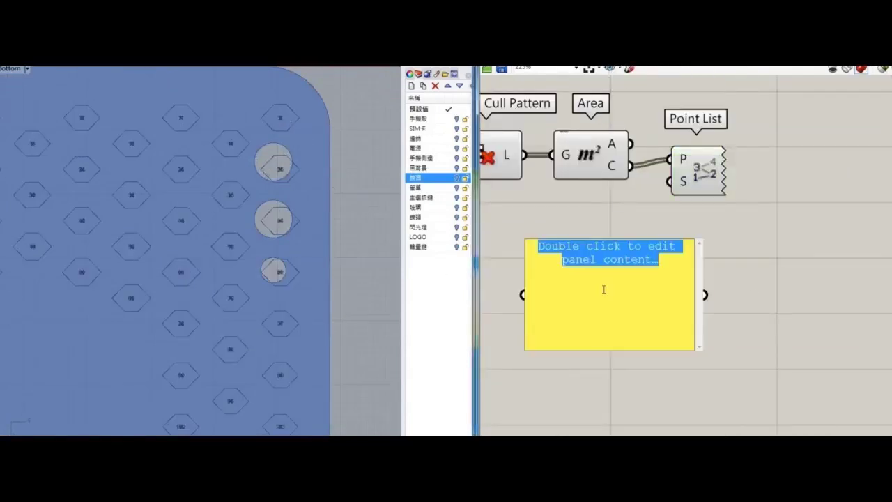
pyautogui.write('26')
pyautogui.press('Return')
# Step: Check the cell numbers at the camera holes, add 44 and 62 to the panel, and turn off Multiline Data
pyautogui.click(257, 346)
pyautogui.click(690, 180)
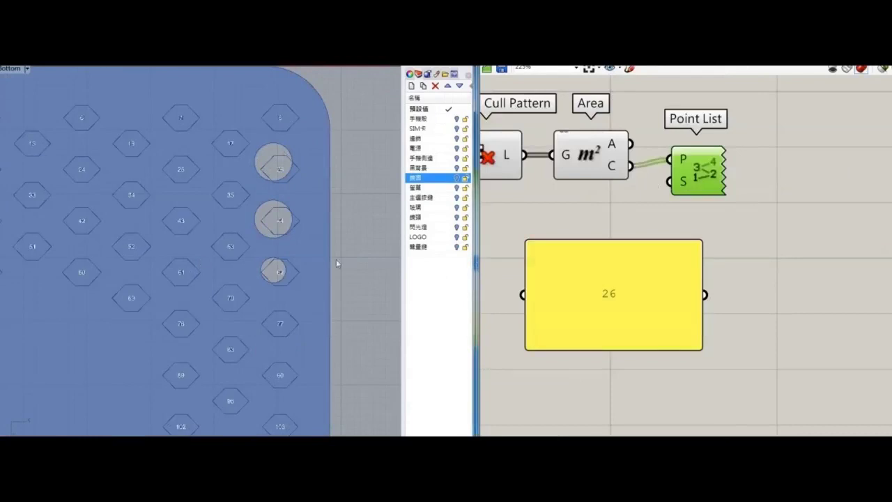
pyautogui.click(628, 293)
pyautogui.doubleClick(628, 298)
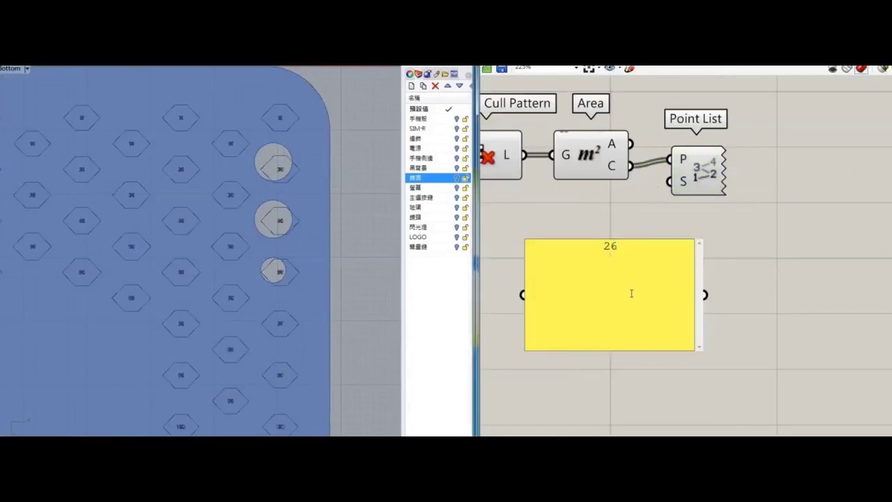
pyautogui.rightClick(617, 259)
pyautogui.click(648, 277)
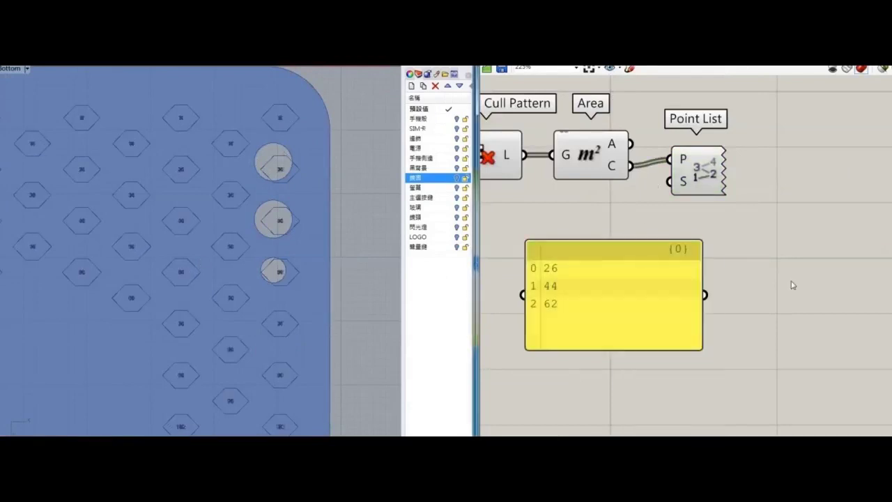
# Step: Delete the Area and Point List components after Cull Pattern
pyautogui.scroll(-4, 790, 283)
pyautogui.moveTo(764, 180); pyautogui.dragTo(648, 252)
pyautogui.press('Delete')
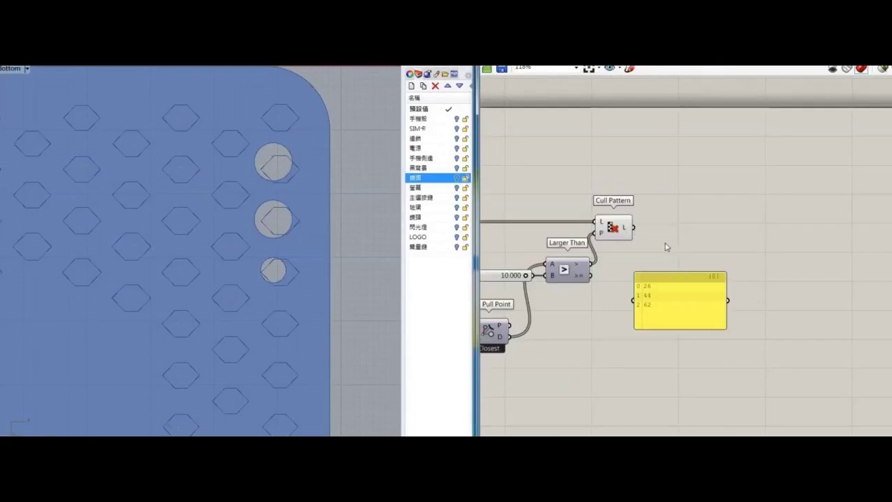
# Step: Add a Cull Index component that takes Cull Pattern's cells as list and the panel numbers as indices
pyautogui.doubleClick(665, 242)
pyautogui.write('cull')
pyautogui.click(655, 191)
pyautogui.moveTo(669, 239); pyautogui.dragTo(692, 235)
pyautogui.moveTo(671, 239); pyautogui.dragTo(729, 300)
pyautogui.moveTo(689, 277); pyautogui.dragTo(623, 337)
# Step: Hide the preview of Cull Pattern and the components just before it
pyautogui.moveTo(624, 310); pyautogui.dragTo(488, 194)
pyautogui.middleClick(646, 196)
pyautogui.click(618, 166)
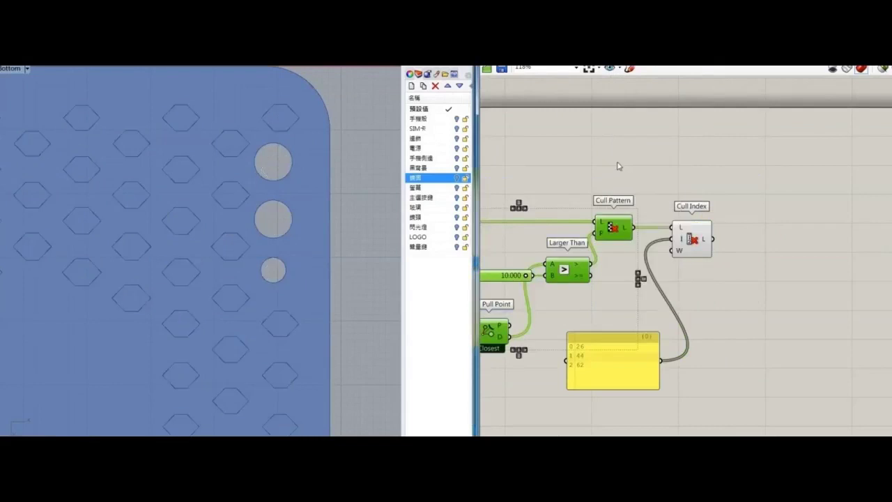
# Step: Check the cells kept by Cull Index around the camera holes on the phone's back
pyautogui.click(655, 174)
pyautogui.scroll(2, 698, 228)
pyautogui.click(691, 241)
pyautogui.moveTo(190, 321); pyautogui.dragTo(272, 199, button='right')
pyautogui.scroll(-10, 273, 199)
pyautogui.moveTo(734, 215); pyautogui.dragTo(674, 203, button='right')
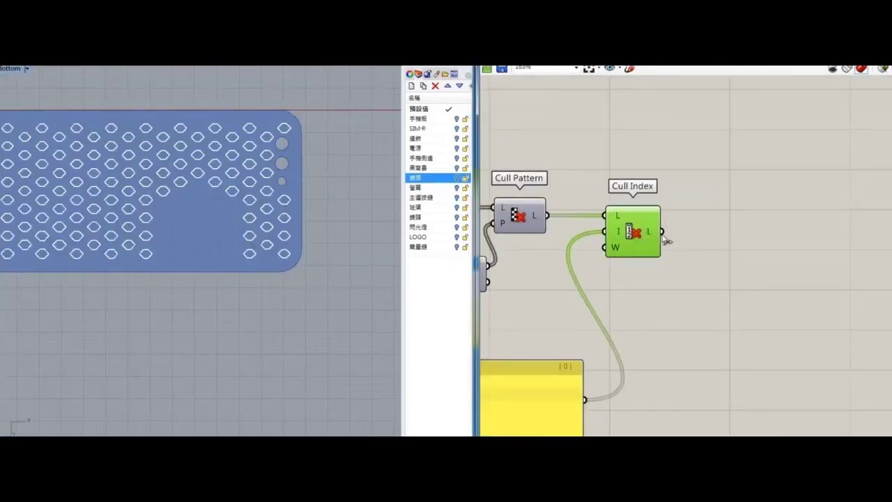
pyautogui.moveTo(307, 223); pyautogui.dragTo(280, 229, button='right')
pyautogui.moveTo(697, 226); pyautogui.dragTo(672, 221, button='right')
# Step: Add a Discontinuity component that takes the culled hexagon cells from Cull Index as its curves
pyautogui.doubleClick(696, 182)
pyautogui.write('dis')
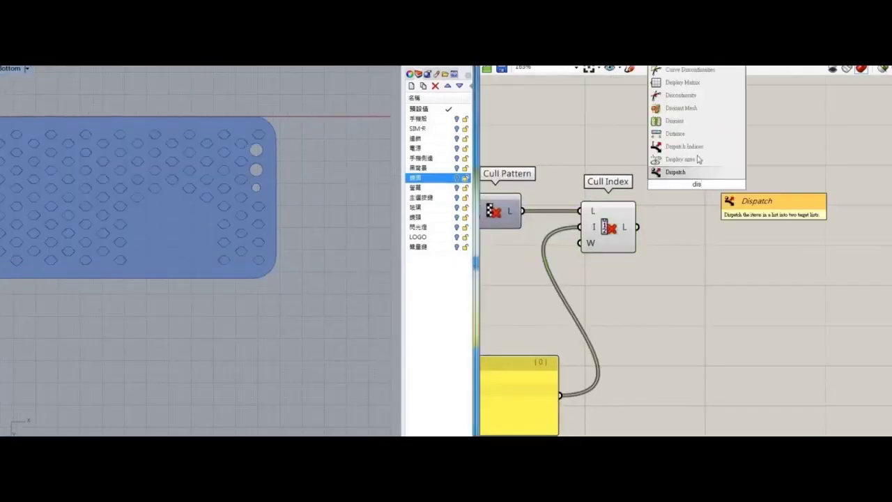
pyautogui.click(686, 95)
pyautogui.moveTo(685, 187); pyautogui.dragTo(687, 239)
pyautogui.moveTo(637, 226); pyautogui.dragTo(670, 228)
pyautogui.moveTo(697, 237); pyautogui.dragTo(688, 235)
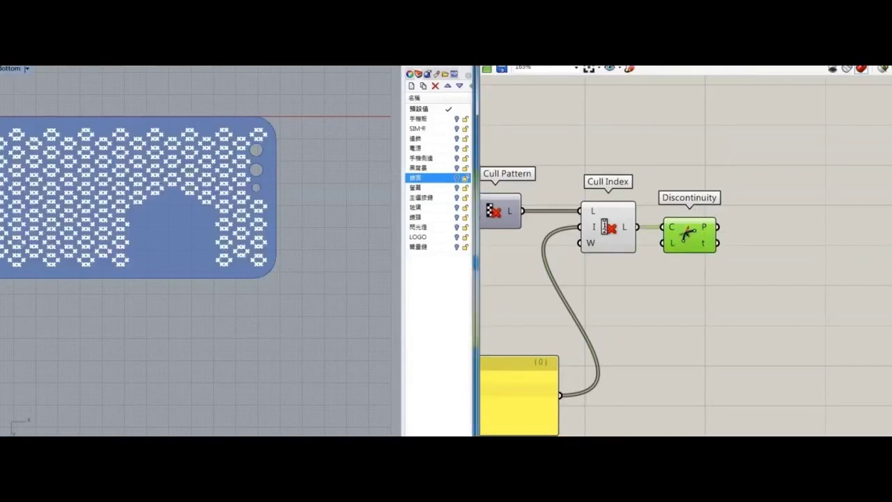
# Step: Number the hexagon corners by adding a Point List component fed by Discontinuity's points
pyautogui.scroll(2, 732, 225)
pyautogui.moveTo(757, 139); pyautogui.dragTo(777, 207)
pyautogui.scroll(5, 189, 278)
pyautogui.scroll(-2, 636, 228)
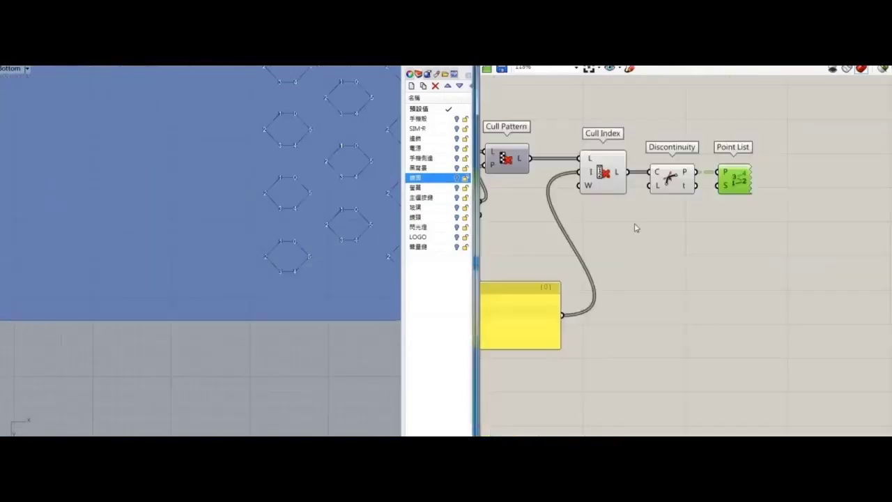
# Step: Add an Area component fed by Cull Index's cells and examine the corner numbers shown on the hexagons
pyautogui.scroll(-1, 636, 228)
pyautogui.moveTo(635, 228); pyautogui.dragTo(671, 221, button='right')
pyautogui.doubleClick(665, 308)
pyautogui.write('area')
pyautogui.click(643, 300)
pyautogui.moveTo(665, 171); pyautogui.dragTo(644, 308)
pyautogui.moveTo(662, 312); pyautogui.dragTo(700, 255)
pyautogui.click(752, 177)
pyautogui.scroll(6, 324, 194)
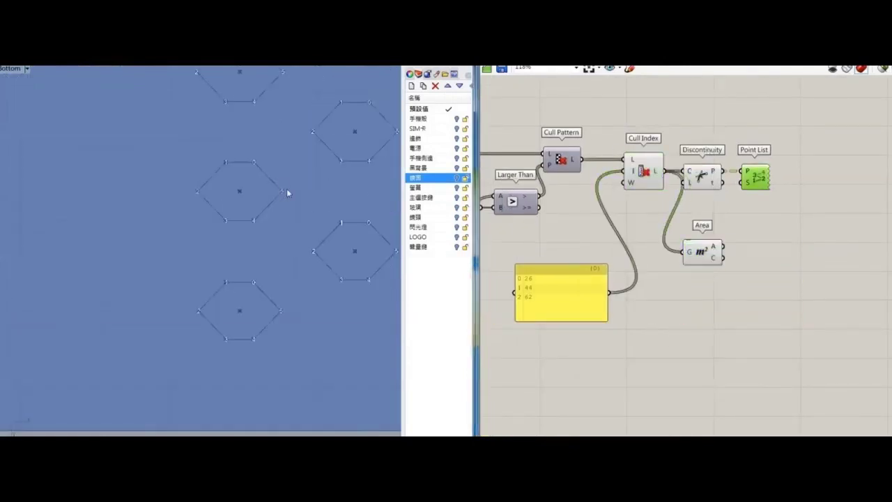
# Step: Add a List Item component in the free space beyond the Area component
pyautogui.moveTo(800, 268); pyautogui.dragTo(768, 231, button='right')
pyautogui.doubleClick(768, 231)
pyautogui.write('ol')
pyautogui.press('BackSpace')
pyautogui.press('BackSpace')
pyautogui.write('list i')
pyautogui.click(771, 220)
pyautogui.moveTo(770, 238); pyautogui.dragTo(819, 224)
pyautogui.moveTo(820, 224); pyautogui.dragTo(662, 229, button='right')
# Step: Add a panel listing 1, 3 and 5 on separate lines and turn off its Multiline Data
pyautogui.click(568, 221)
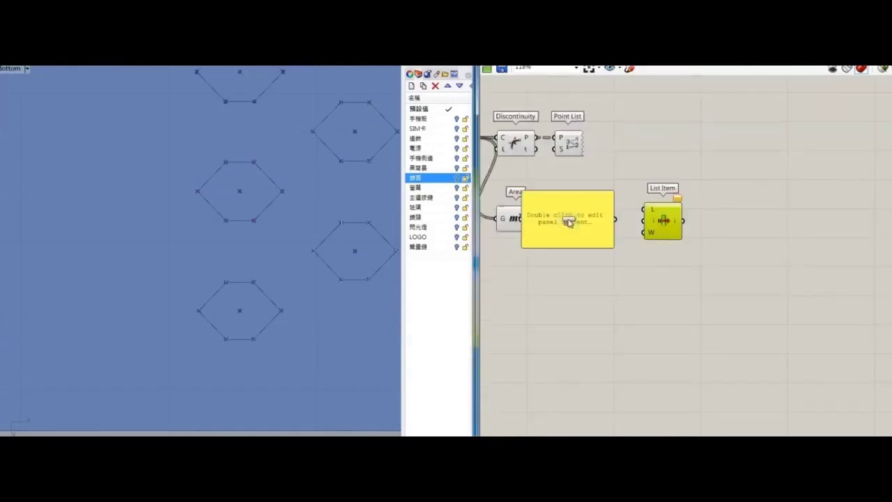
pyautogui.moveTo(574, 219); pyautogui.dragTo(606, 321)
pyautogui.rightClick(607, 331)
pyautogui.click(620, 266)
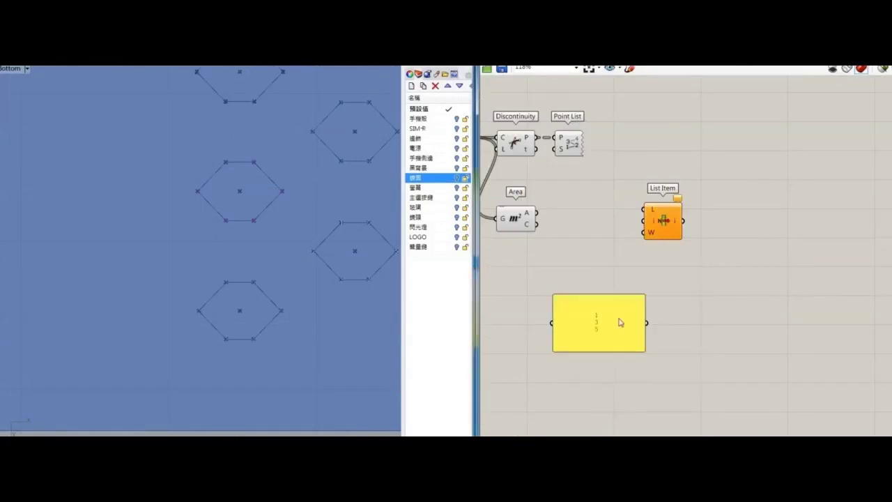
pyautogui.rightClick(619, 322)
pyautogui.click(634, 281)
# Step: Feed List Item with Discontinuity's points as list and the 1, 3, 5 panel as indices
pyautogui.moveTo(619, 326); pyautogui.dragTo(580, 284)
pyautogui.moveTo(662, 227); pyautogui.dragTo(644, 286)
pyautogui.moveTo(551, 172); pyautogui.dragTo(585, 183, button='right')
pyautogui.moveTo(572, 148); pyautogui.dragTo(662, 280)
pyautogui.click(685, 289)
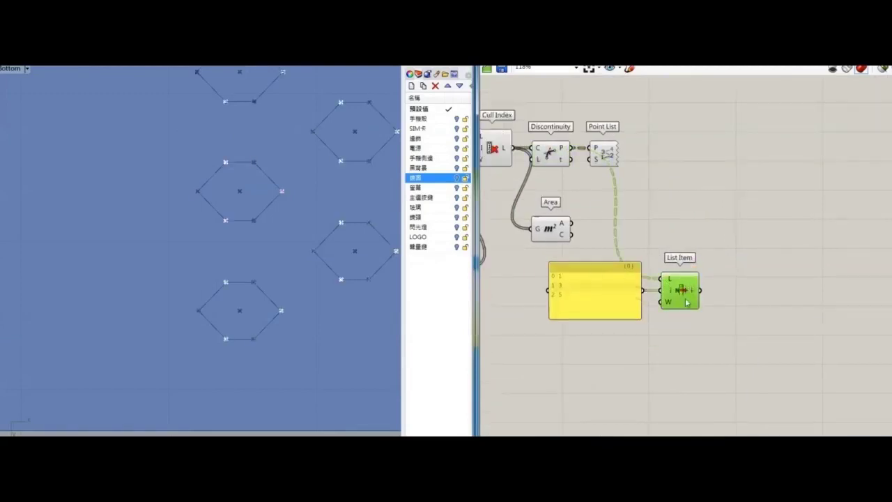
# Step: Attach a Param Viewer to List Item's output and delete the Point List component
pyautogui.moveTo(643, 315); pyautogui.dragTo(584, 315)
pyautogui.moveTo(680, 289); pyautogui.dragTo(668, 324)
pyautogui.click(728, 318)
pyautogui.moveTo(701, 325); pyautogui.dragTo(694, 338)
pyautogui.moveTo(622, 289); pyautogui.dragTo(623, 293)
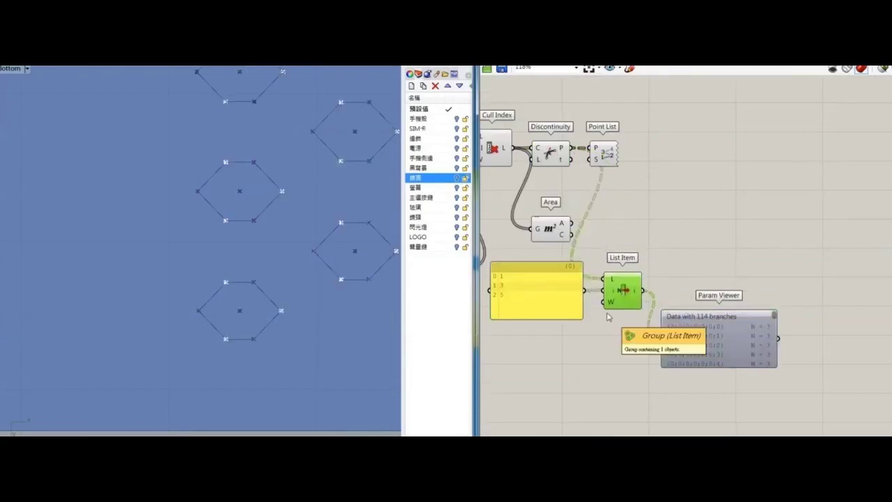
pyautogui.moveTo(612, 162); pyautogui.dragTo(648, 165)
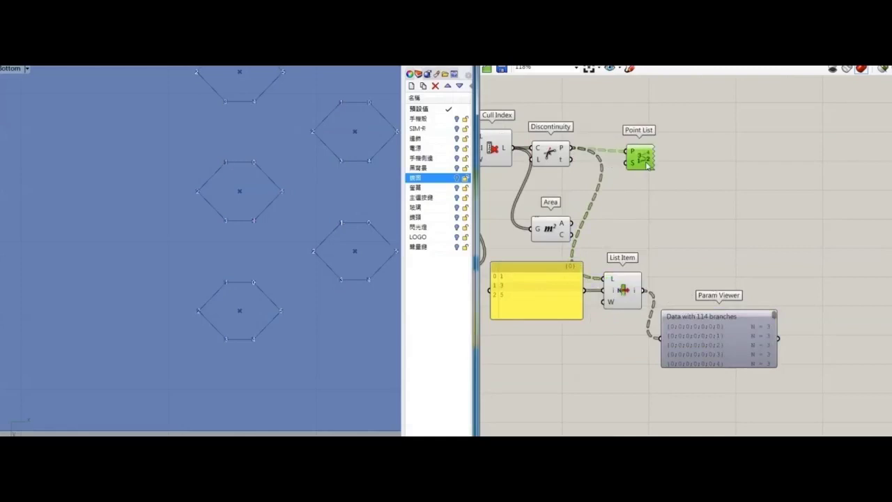
pyautogui.moveTo(688, 108); pyautogui.dragTo(620, 186)
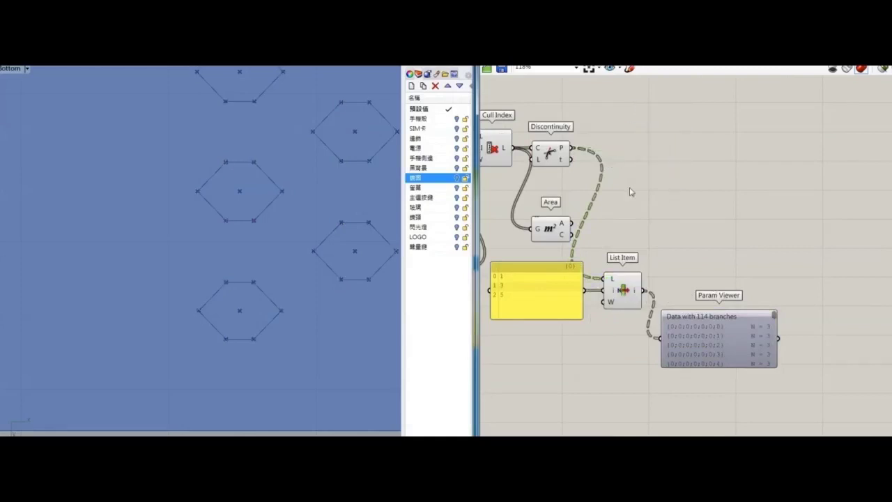
# Step: Add a Flip Matrix component after List Item and connect the Param Viewer to its output
pyautogui.click(613, 291)
pyautogui.doubleClick(674, 287)
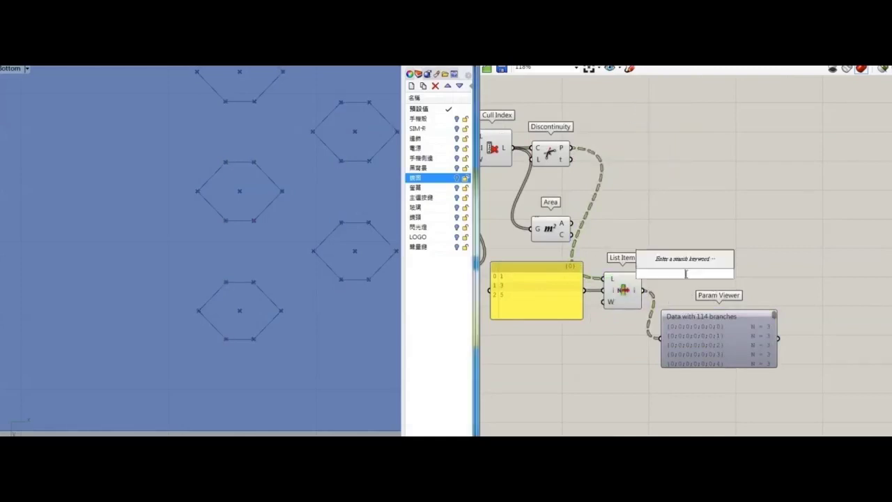
pyautogui.write('flip')
pyautogui.click(662, 235)
pyautogui.moveTo(686, 269); pyautogui.dragTo(680, 290)
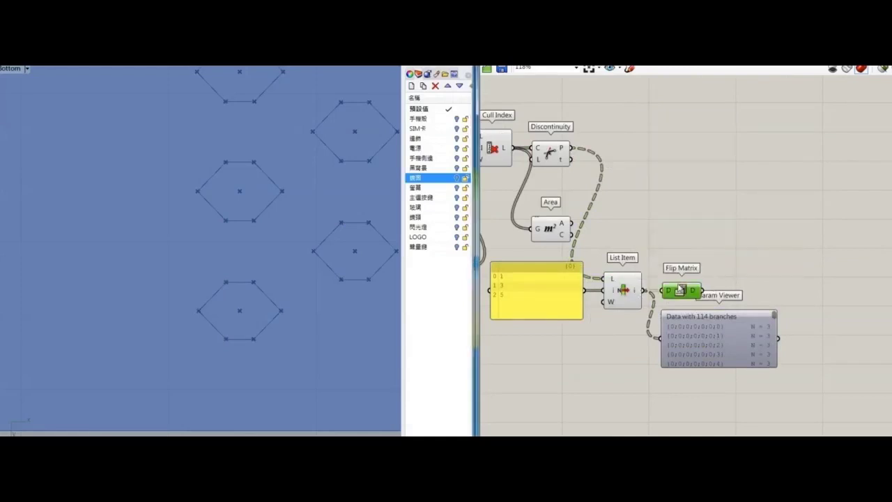
pyautogui.moveTo(675, 338); pyautogui.dragTo(661, 338)
pyautogui.moveTo(690, 340); pyautogui.dragTo(746, 395)
# Step: Add an Explode Tree component fed by Flip Matrix's data
pyautogui.doubleClick(764, 278)
pyautogui.write('tree')
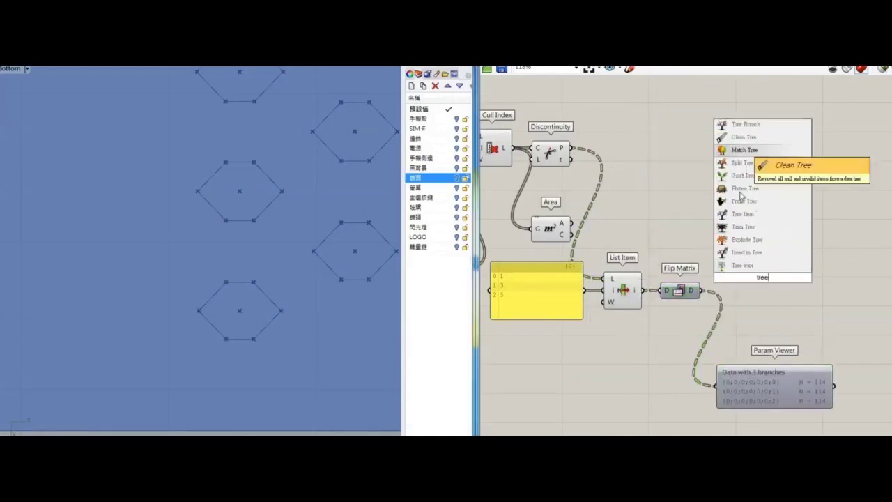
pyautogui.click(739, 239)
pyautogui.moveTo(703, 292); pyautogui.dragTo(743, 277)
pyautogui.moveTo(763, 278); pyautogui.dragTo(742, 290)
# Step: Add a Line component from the Area centroids to the points of Explode Tree's first branch
pyautogui.moveTo(871, 269); pyautogui.dragTo(710, 258, button='right')
pyautogui.doubleClick(712, 255)
pyautogui.write('line')
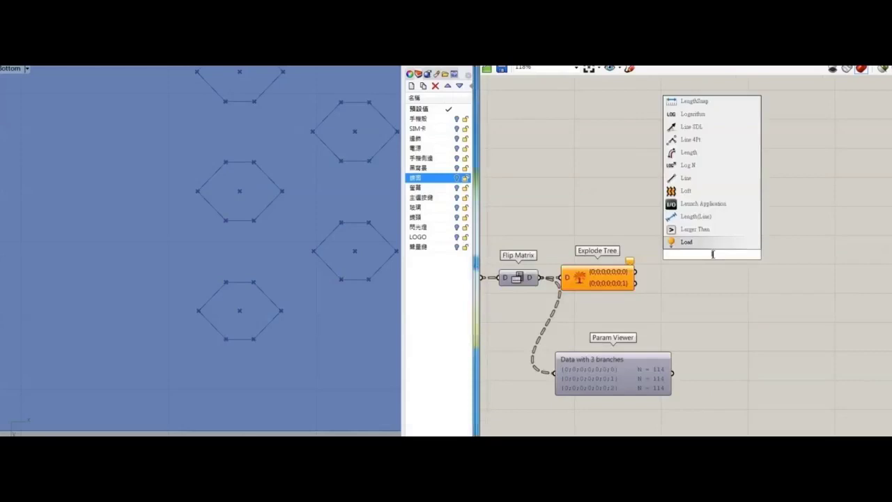
pyautogui.click(687, 241)
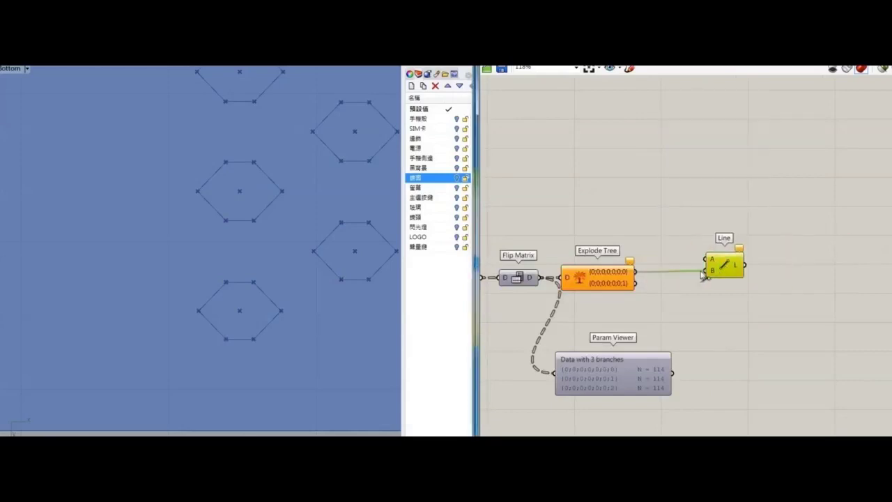
pyautogui.scroll(-1, 635, 260)
pyautogui.moveTo(635, 260); pyautogui.dragTo(832, 244, button='right')
pyautogui.moveTo(883, 246); pyautogui.dragTo(640, 207)
pyautogui.moveTo(799, 280); pyautogui.dragTo(597, 274, button='right')
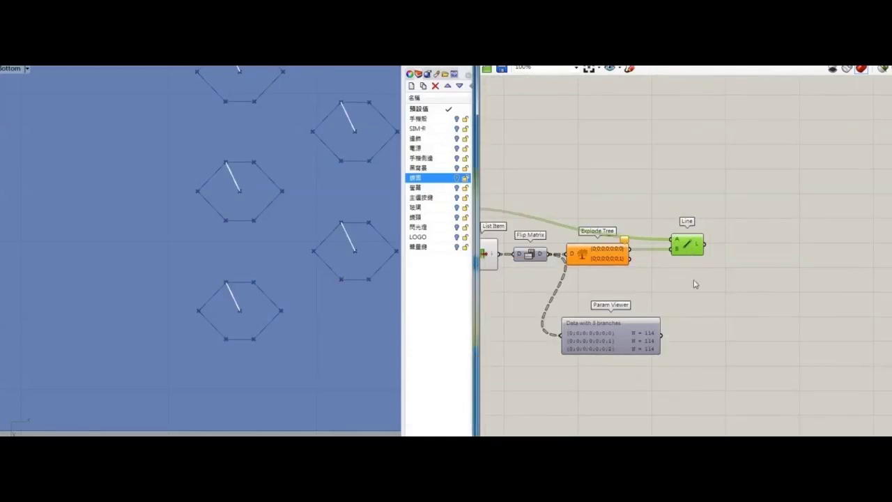
# Step: Duplicate the Line component for Explode Tree's second branch and give Explode Tree a third output
pyautogui.hotkey('ctrl', 'v')
pyautogui.scroll(3, 671, 280)
pyautogui.moveTo(603, 248); pyautogui.dragTo(629, 286)
pyautogui.scroll(8, 607, 251)
pyautogui.moveTo(567, 249); pyautogui.dragTo(795, 223, button='right')
pyautogui.click(603, 239)
pyautogui.scroll(-6, 603, 239)
# Step: Make another copy of the Line component joining the Area centroids to Explode Tree's third branch
pyautogui.moveTo(746, 279); pyautogui.dragTo(671, 264, button='right')
pyautogui.scroll(-3, 674, 264)
pyautogui.moveTo(716, 284); pyautogui.dragTo(723, 277)
pyautogui.hotkey('ctrl', 'c')
pyautogui.hotkey('ctrl', 'v')
pyautogui.moveTo(724, 313); pyautogui.dragTo(720, 330)
# Step: Delete the Param Viewer and hide the preview of all components before the three Line components
pyautogui.moveTo(631, 333); pyautogui.dragTo(610, 380)
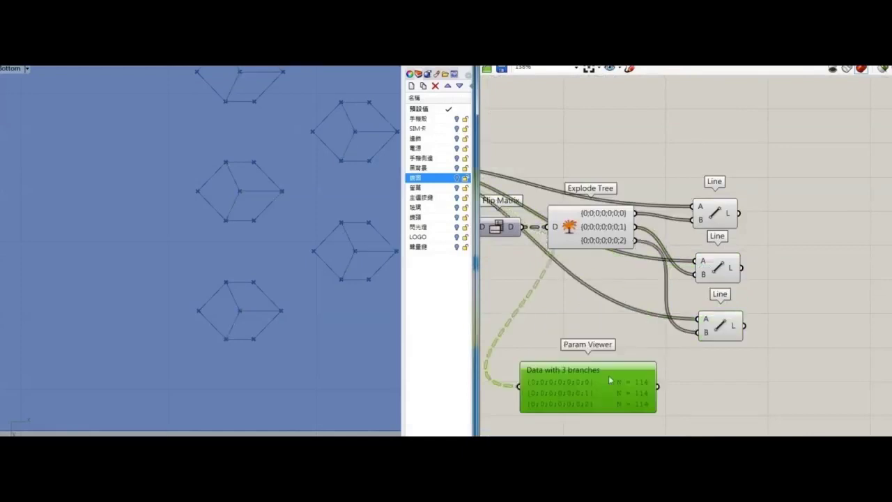
pyautogui.press('Delete')
pyautogui.scroll(-10, 692, 252)
pyautogui.moveTo(679, 183); pyautogui.dragTo(482, 307)
pyautogui.hotkey('ctrl', 'q')
pyautogui.scroll(2, 725, 258)
pyautogui.scroll(-10, 267, 219)
pyautogui.scroll(-6, 279, 263)
pyautogui.moveTo(267, 219); pyautogui.dragTo(303, 258, button='right')
pyautogui.scroll(2, 271, 263)
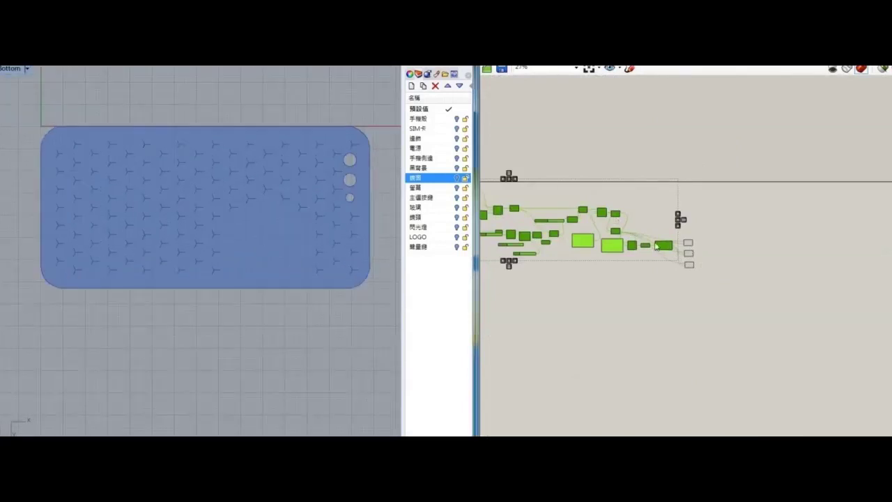
# Step: Space out the three Line components and flatten each one's line output
pyautogui.moveTo(655, 246); pyautogui.dragTo(624, 244, button='right')
pyautogui.scroll(2, 633, 244)
pyautogui.scroll(4, 699, 266)
pyautogui.click(699, 265)
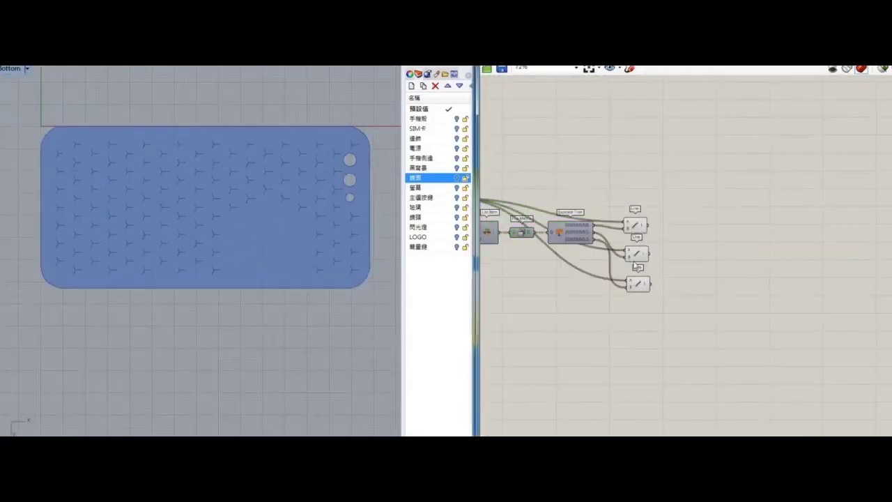
pyautogui.click(643, 291)
pyautogui.scroll(4, 641, 257)
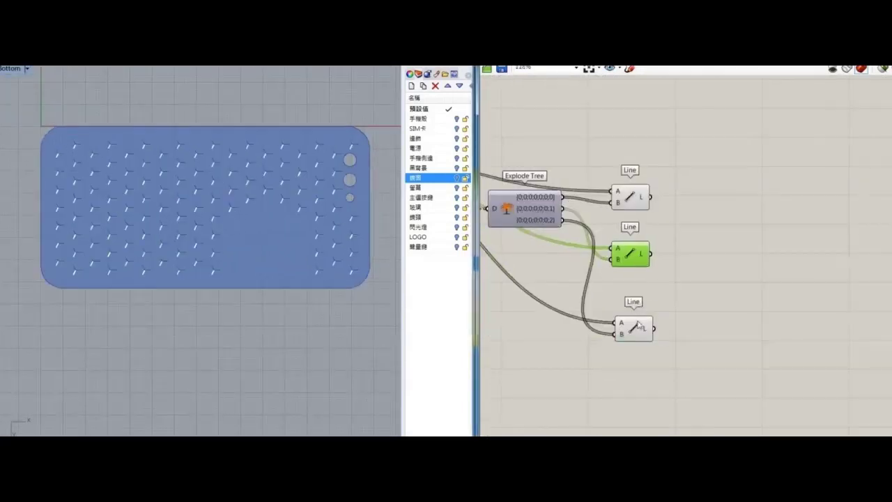
pyautogui.rightClick(642, 200)
pyautogui.click(686, 235)
pyautogui.rightClick(641, 254)
pyautogui.click(686, 287)
pyautogui.rightClick(644, 317)
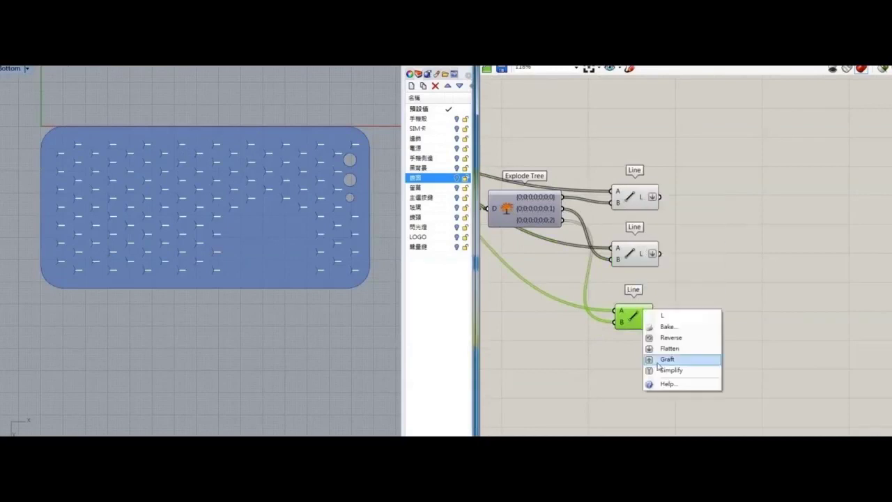
pyautogui.click(679, 347)
# Step: Combine the three flattened Line outputs in a Merge component and attach a Param Viewer to its result
pyautogui.doubleClick(705, 262)
pyautogui.write('merge')
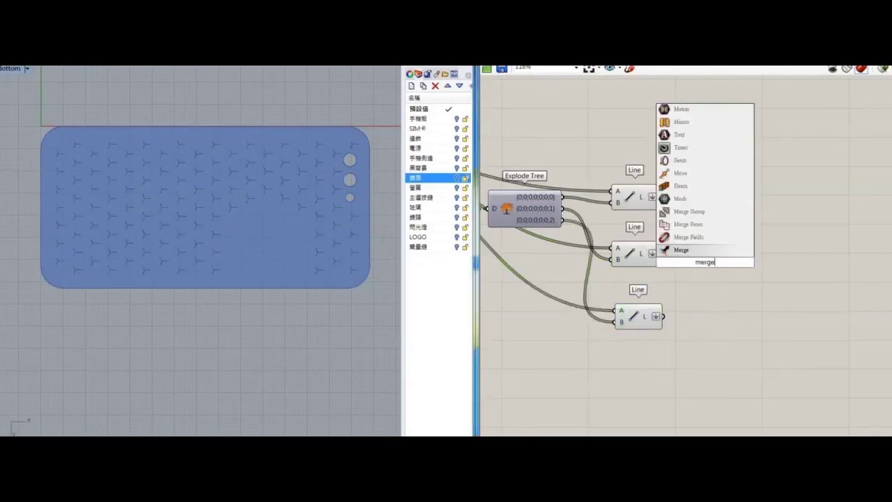
pyautogui.click(682, 250)
pyautogui.moveTo(686, 274); pyautogui.dragTo(664, 316)
pyautogui.moveTo(709, 267); pyautogui.dragTo(698, 222)
pyautogui.moveTo(709, 226); pyautogui.dragTo(607, 254, button='right')
pyautogui.moveTo(607, 254); pyautogui.dragTo(646, 146)
# Step: Add a Random Reduce component that takes the merged lines as its list
pyautogui.doubleClick(692, 252)
pyautogui.write('red')
pyautogui.click(692, 227)
pyautogui.click(704, 147)
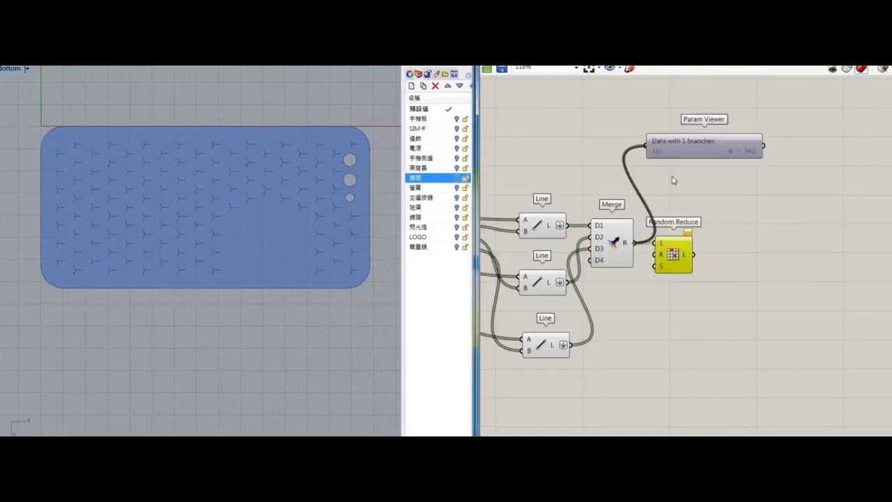
# Step: Add sliders of 280 for Random Reduce's Reduction and 50 for its Seed
pyautogui.moveTo(673, 256); pyautogui.dragTo(693, 304)
pyautogui.doubleClick(651, 306)
pyautogui.write('280')
pyautogui.press('Return')
pyautogui.moveTo(663, 305); pyautogui.dragTo(630, 279)
pyautogui.doubleClick(636, 316)
pyautogui.write('50')
pyautogui.press('Return')
pyautogui.moveTo(688, 317); pyautogui.dragTo(687, 315)
# Step: Hide the preview of the Line and Merge components before Random Reduce
pyautogui.moveTo(486, 436); pyautogui.dragTo(694, 139)
pyautogui.middleClick(558, 152)
pyautogui.click(577, 170)
# Step: Set Random Reduce's Reduction to 243 and its Seed to 36
pyautogui.click(733, 262)
pyautogui.moveTo(685, 317); pyautogui.dragTo(754, 298, button='right')
pyautogui.scroll(3, 746, 295)
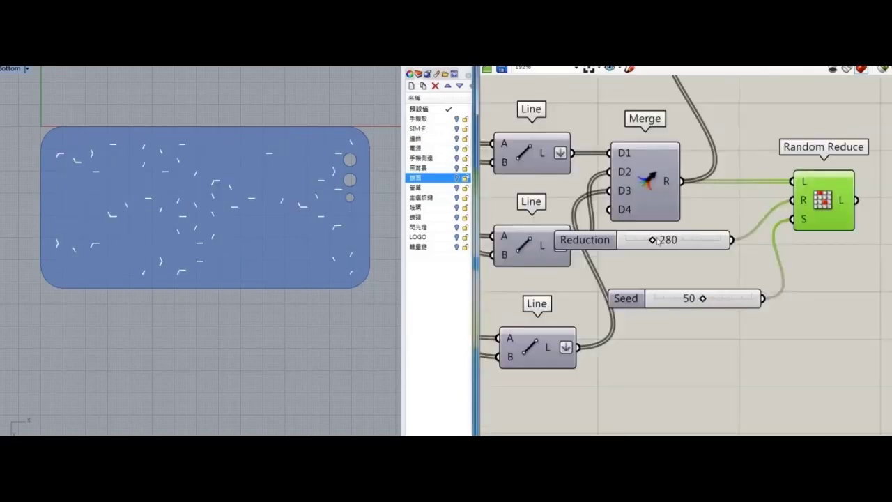
pyautogui.moveTo(699, 301); pyautogui.dragTo(696, 303)
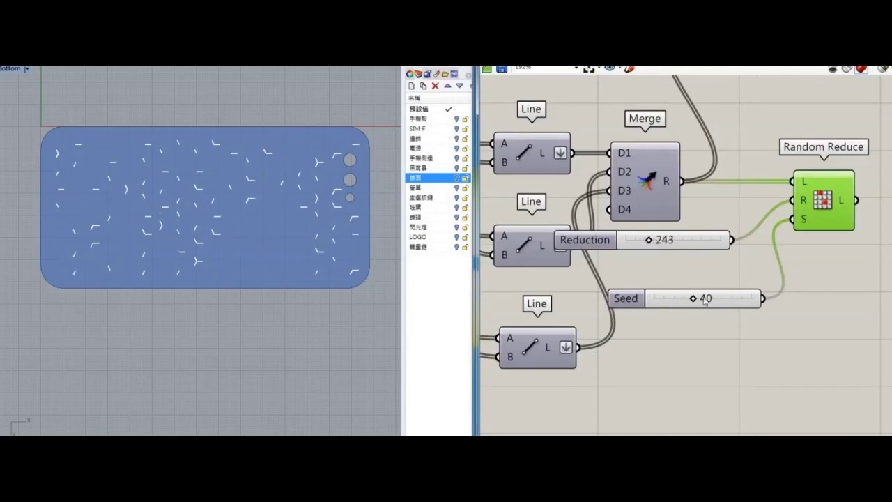
pyautogui.moveTo(694, 301); pyautogui.dragTo(693, 302)
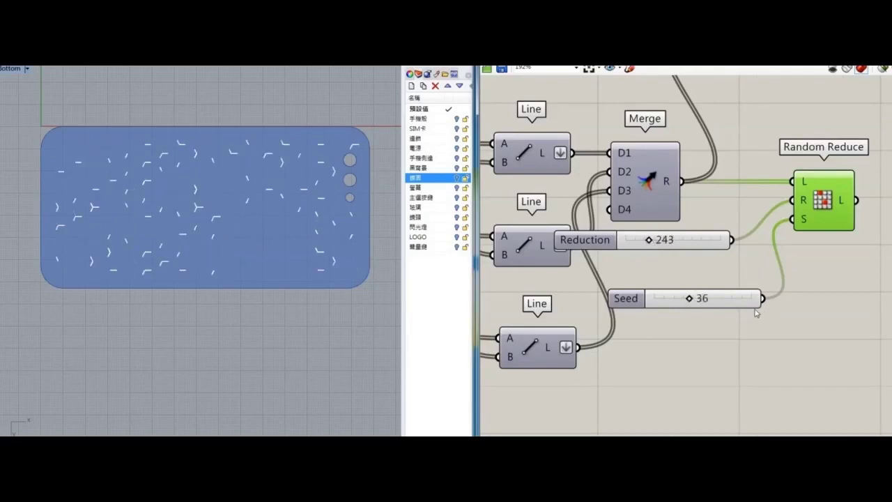
# Step: Add an Extend Curve component that takes Random Reduce's remaining lines as its curves
pyautogui.moveTo(765, 307); pyautogui.dragTo(599, 333, button='right')
pyautogui.scroll(-1, 599, 333)
pyautogui.doubleClick(747, 236)
pyautogui.write('ex')
pyautogui.click(746, 193)
pyautogui.moveTo(744, 223); pyautogui.dragTo(782, 259)
pyautogui.moveTo(675, 241); pyautogui.dragTo(850, 270)
# Step: Add a number slider with the value 10 for Extend Curve's start length
pyautogui.click(714, 340)
pyautogui.doubleClick(713, 340)
pyautogui.write('10')
pyautogui.press('Return')
# Step: Add a Negative component for Extend Curve's end length and feed it with a copy of the start slider
pyautogui.doubleClick(751, 382)
pyautogui.write('ne')
pyautogui.click(740, 369)
pyautogui.click(745, 343)
pyautogui.moveTo(749, 383); pyautogui.dragTo(828, 346)
pyautogui.hotkey('ctrl', 'c')
pyautogui.hotkey('ctrl', 'v')
pyautogui.moveTo(729, 339); pyautogui.dragTo(657, 335)
pyautogui.moveTo(828, 346); pyautogui.dragTo(814, 383)
# Step: Set the slider feeding the Negative component to 1.259
pyautogui.scroll(3, 771, 390)
pyautogui.moveTo(674, 315); pyautogui.dragTo(803, 298)
pyautogui.moveTo(725, 380); pyautogui.dragTo(625, 401)
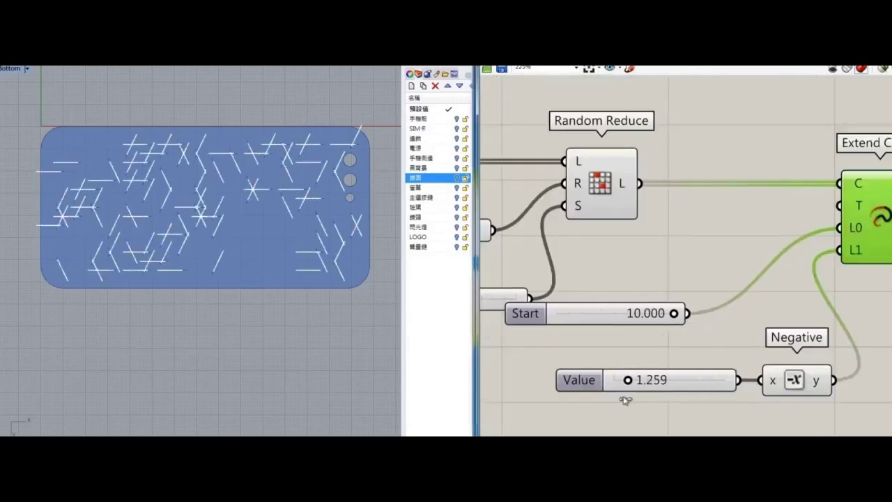
# Step: Set both the Start slider and the slider feeding the Negative component to 0
pyautogui.moveTo(673, 313); pyautogui.dragTo(535, 323)
pyautogui.scroll(3, 627, 299)
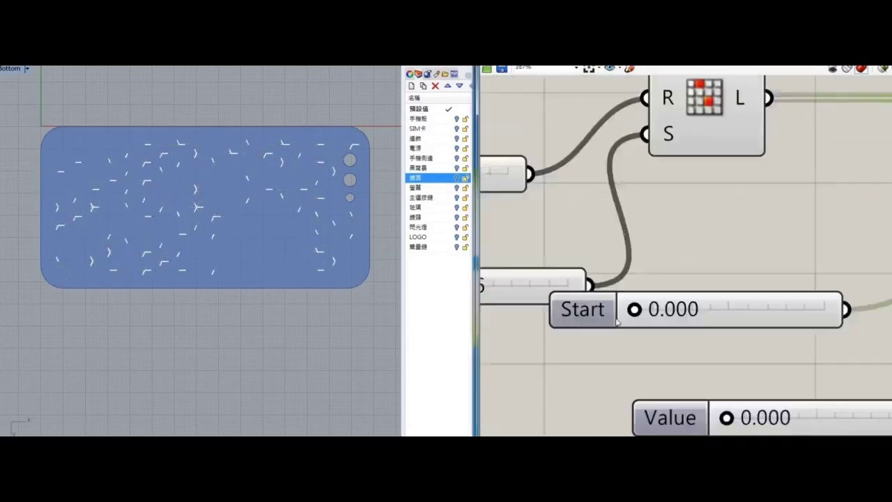
pyautogui.moveTo(627, 298); pyautogui.dragTo(510, 324, button='right')
pyautogui.scroll(-3, 510, 324)
pyautogui.click(750, 241)
pyautogui.moveTo(568, 365); pyautogui.dragTo(619, 305, button='right')
pyautogui.scroll(3, 618, 304)
pyautogui.moveTo(490, 355); pyautogui.dragTo(598, 306, button='right')
# Step: Try different end lengths on the slider feeding the Negative component, ending at 0.641
pyautogui.scroll(7, 598, 306)
pyautogui.moveTo(640, 280)
pyautogui.mouseDown()
pyautogui.moveTo(668, 265)
pyautogui.moveTo(629, 267)
pyautogui.mouseUp()
pyautogui.scroll(-5, 669, 300)
pyautogui.scroll(5, 655, 286)
pyautogui.scroll(-3, 634, 279)
pyautogui.moveTo(638, 315)
pyautogui.mouseDown()
pyautogui.moveTo(657, 317)
pyautogui.moveTo(633, 315)
pyautogui.mouseUp()
pyautogui.scroll(5, 274, 250)
pyautogui.scroll(-3, 550, 257)
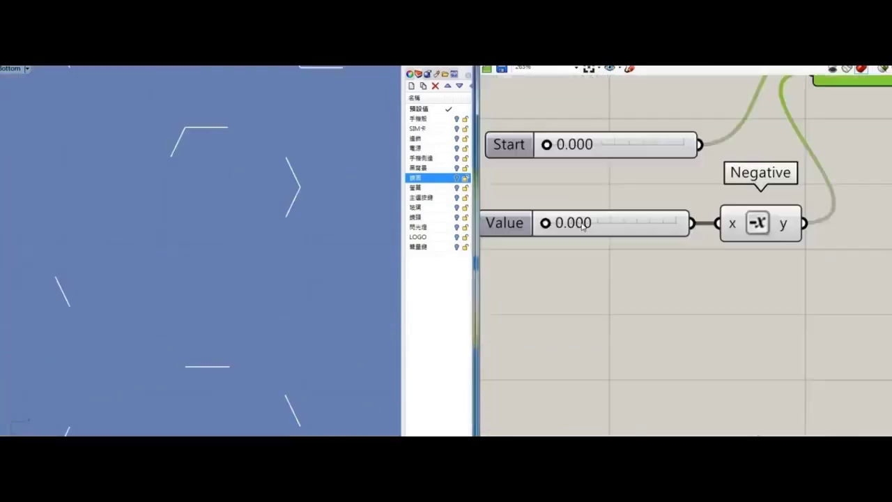
pyautogui.scroll(-1, 583, 256)
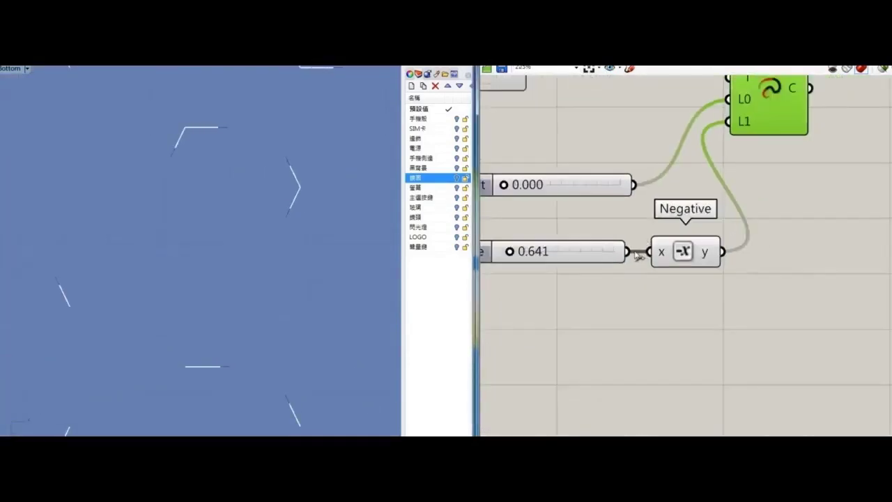
# Step: Try feeding the end-length slider directly into Extend Curve's L1 input, bypassing Negative, with a value of 2.327
pyautogui.moveTo(690, 169); pyautogui.dragTo(729, 122)
pyautogui.moveTo(522, 253)
pyautogui.mouseDown()
pyautogui.moveTo(504, 253)
pyautogui.moveTo(528, 251)
pyautogui.mouseUp()
pyautogui.scroll(-5, 210, 246)
pyautogui.scroll(3, 278, 244)
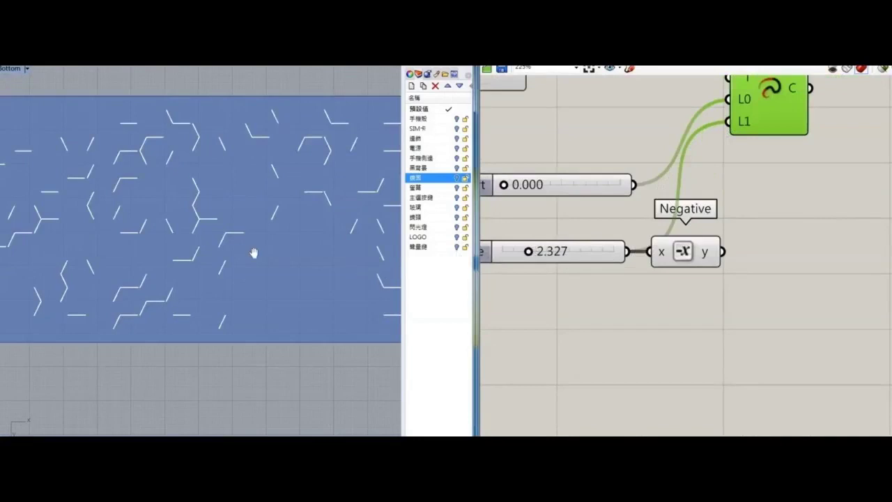
pyautogui.moveTo(253, 252); pyautogui.dragTo(290, 253, button='right')
pyautogui.scroll(11, 181, 156)
# Step: Insert a Flip Curve component between Random Reduce's output and Extend Curve's curve input
pyautogui.moveTo(566, 204); pyautogui.dragTo(642, 220, button='right')
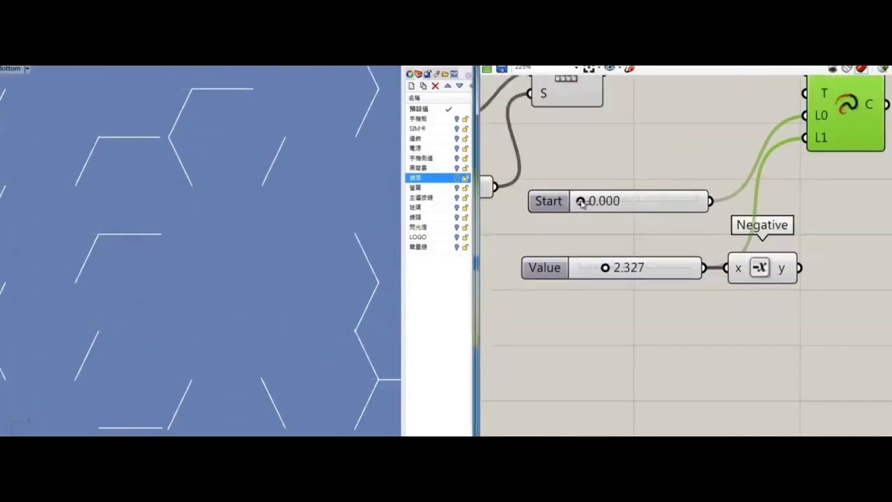
pyautogui.scroll(-3, 574, 202)
pyautogui.scroll(2, 575, 202)
pyautogui.doubleClick(624, 197)
pyautogui.write('flip')
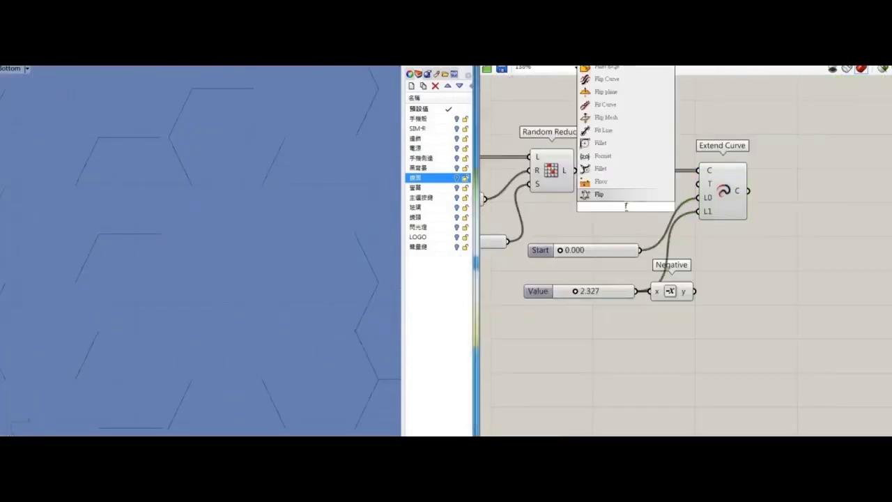
pyautogui.click(606, 181)
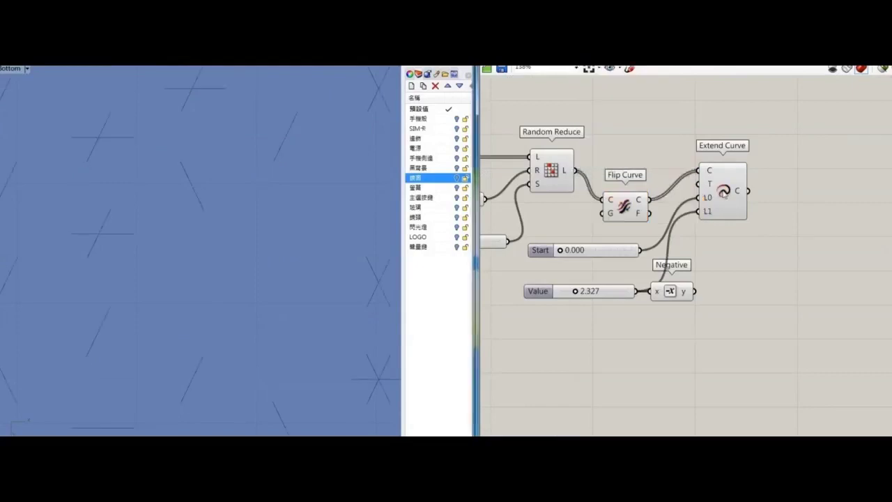
# Step: Reconnect Negative's output to Extend Curve's L1 and set the start slider to 1.651 and the end slider to 0.665
pyautogui.scroll(-6, 381, 290)
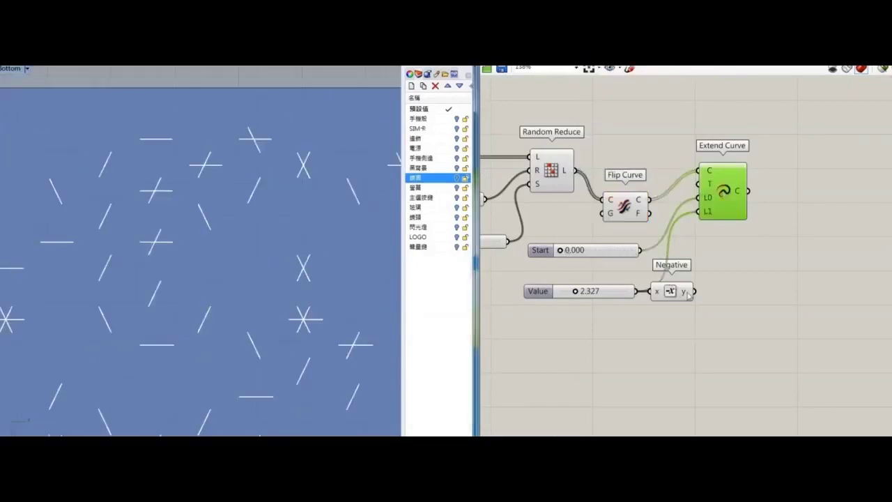
pyautogui.moveTo(689, 292); pyautogui.dragTo(720, 204)
pyautogui.moveTo(562, 250); pyautogui.dragTo(570, 252)
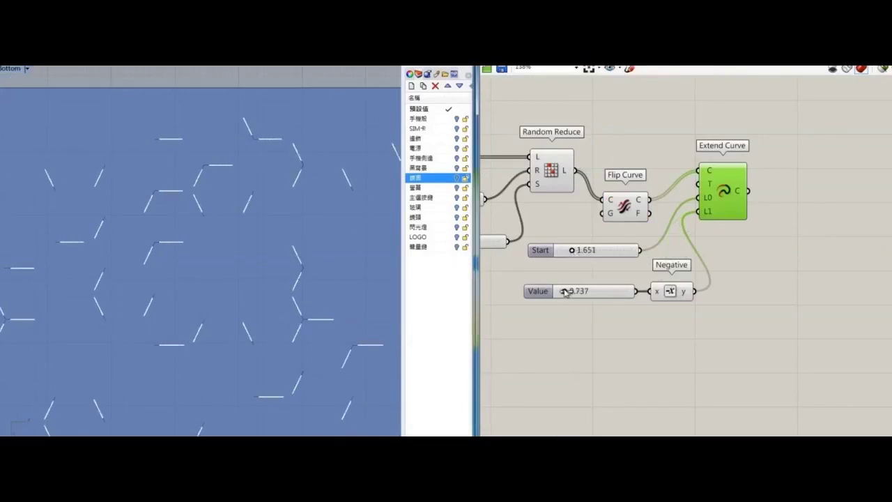
# Step: Move Flip Curve up in line with Extend Curve and hide the previews of Random Reduce and Flip Curve
pyautogui.moveTo(631, 219); pyautogui.dragTo(639, 192)
pyautogui.moveTo(595, 238); pyautogui.dragTo(645, 205, button='right')
pyautogui.scroll(-5, 645, 205)
pyautogui.moveTo(657, 123); pyautogui.dragTo(531, 290)
pyautogui.middleClick(711, 124)
pyautogui.click(740, 140)
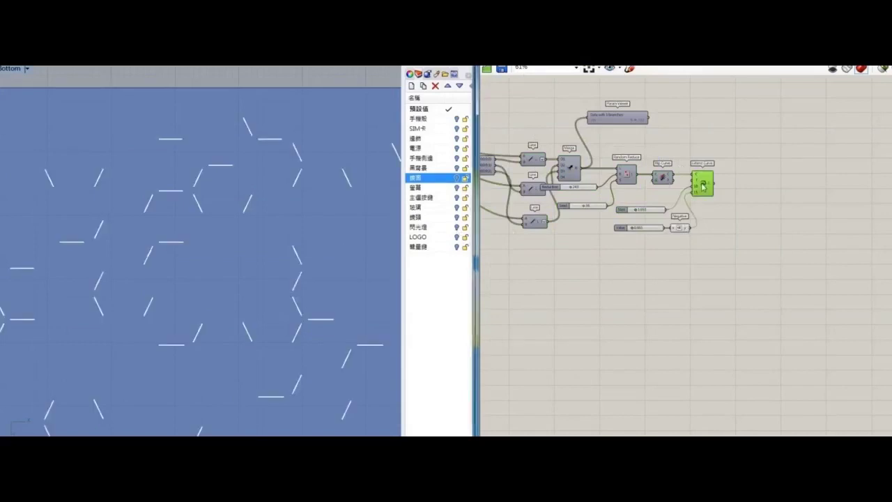
# Step: Add an Offset Curve component to the definition after Extend Curve
pyautogui.scroll(-3, 300, 237)
pyautogui.scroll(2, 313, 235)
pyautogui.scroll(-3, 344, 261)
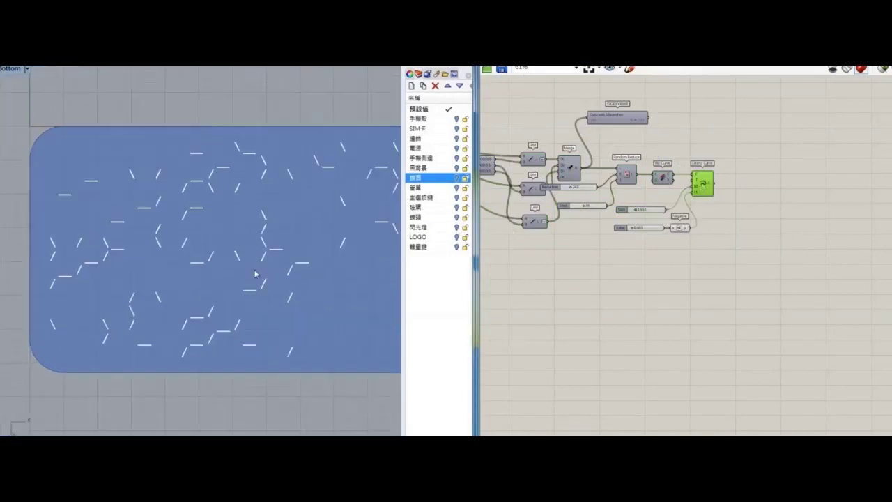
pyautogui.scroll(3, 320, 248)
pyautogui.scroll(-2, 320, 248)
pyautogui.doubleClick(780, 161)
pyautogui.write('of')
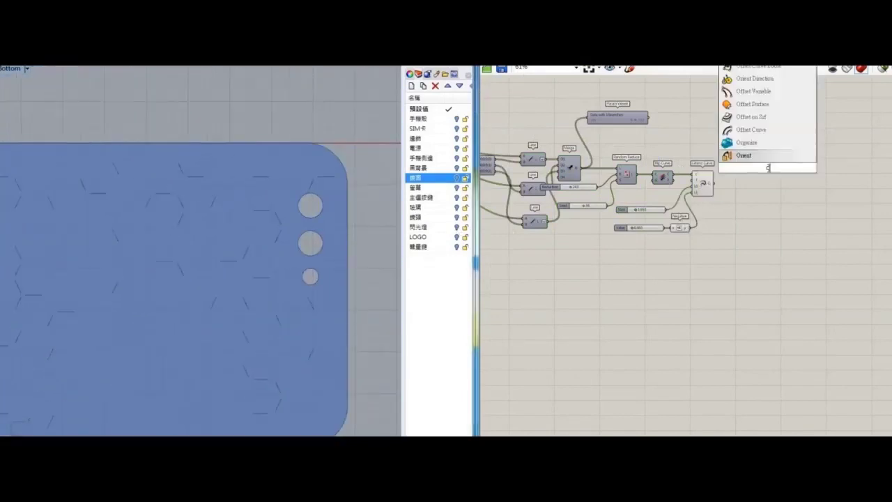
pyautogui.press('Return')
# Step: Flatten Extend Curve's output, connect it to Offset Curve's curve input, and place Offset Curve below
pyautogui.scroll(3, 766, 209)
pyautogui.rightClick(695, 157)
pyautogui.click(715, 191)
pyautogui.moveTo(694, 157); pyautogui.dragTo(762, 188)
pyautogui.moveTo(786, 209); pyautogui.dragTo(670, 352)
# Step: Add a number slider with the value 1 for Offset Curve's distance
pyautogui.doubleClick(564, 360)
pyautogui.write('1')
pyautogui.press('Return')
pyautogui.moveTo(571, 358); pyautogui.dragTo(546, 347)
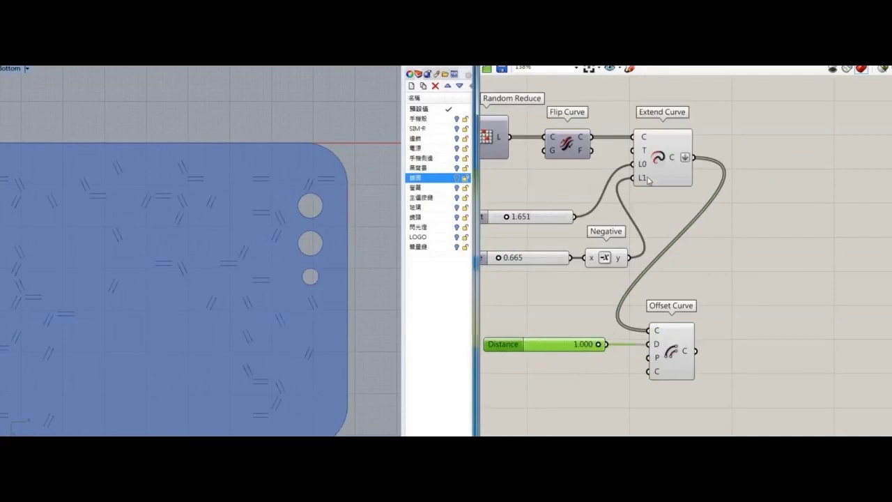
# Step: Add a Ruled Surface component with Extend Curve's output as curve A and Offset Curve's output as curve B
pyautogui.click(652, 179)
pyautogui.keyDown('shift'); pyautogui.click(686, 342); pyautogui.keyUp('shift')
pyautogui.moveTo(782, 267); pyautogui.dragTo(694, 280, button='right')
pyautogui.click(620, 66)
pyautogui.click(673, 125)
pyautogui.click(699, 258)
pyautogui.scroll(2, 682, 254)
pyautogui.moveTo(577, 138); pyautogui.dragTo(647, 208)
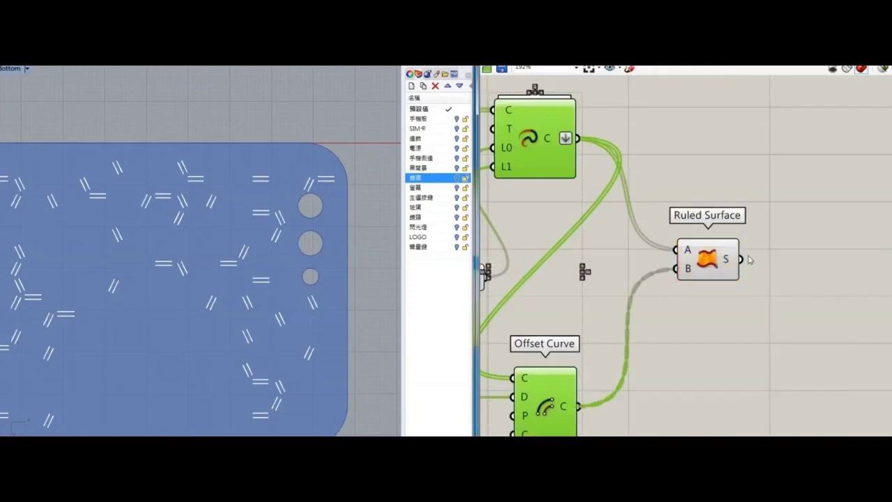
pyautogui.moveTo(711, 262); pyautogui.dragTo(770, 255)
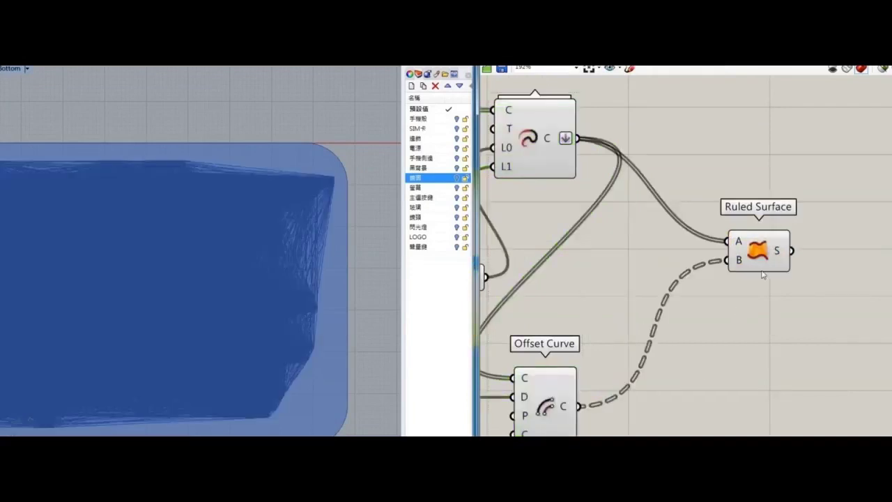
# Step: Try to route Offset Curve's output through a Flip Curve component into Ruled Surface's B input
pyautogui.doubleClick(697, 368)
pyautogui.write('flip')
pyautogui.press('Return')
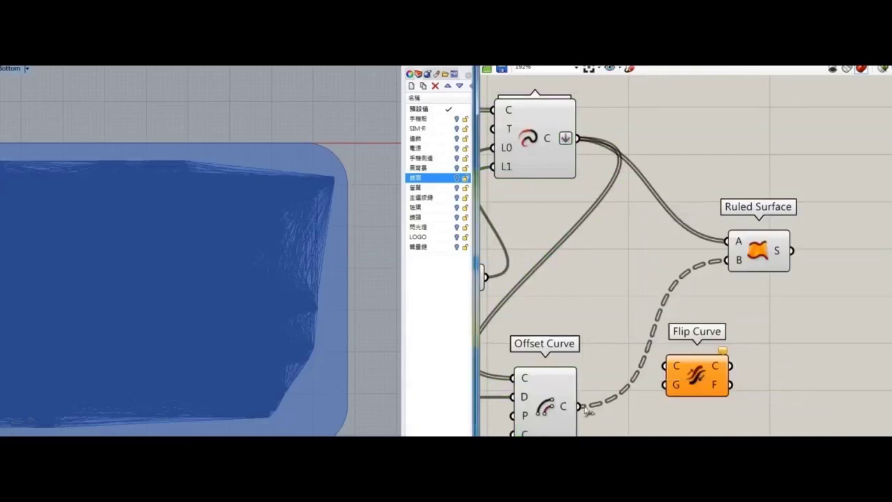
pyautogui.moveTo(688, 382); pyautogui.dragTo(729, 260)
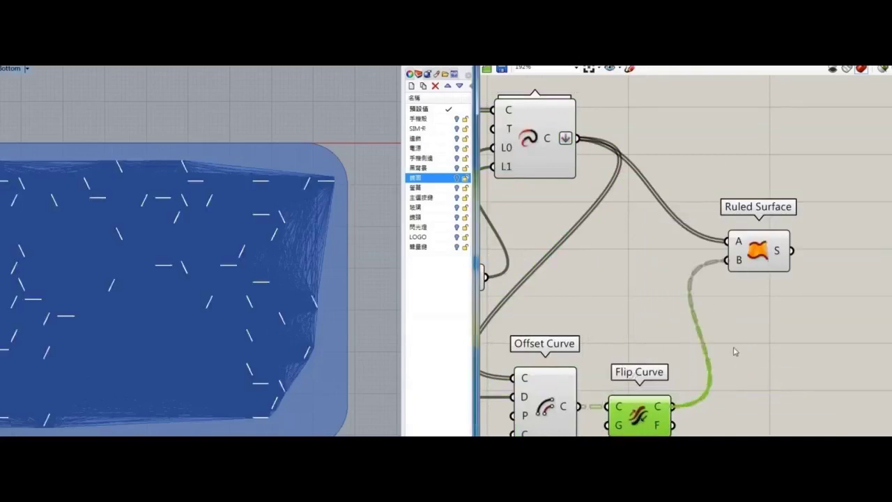
pyautogui.click(759, 260)
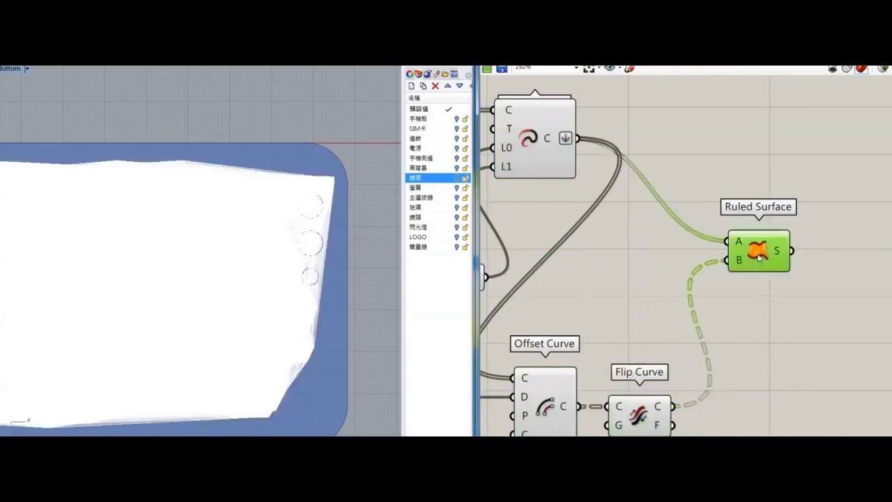
# Step: Flatten Offset Curve's output, connect it directly to Ruled Surface's B input, and delete the extra Flip Curve
pyautogui.rightClick(582, 408)
pyautogui.click(613, 411)
pyautogui.click(649, 417)
pyautogui.moveTo(595, 406); pyautogui.dragTo(727, 261)
pyautogui.moveTo(742, 368); pyautogui.dragTo(751, 265, button='right')
pyautogui.moveTo(751, 265); pyautogui.dragTo(663, 334)
pyautogui.press('Delete')
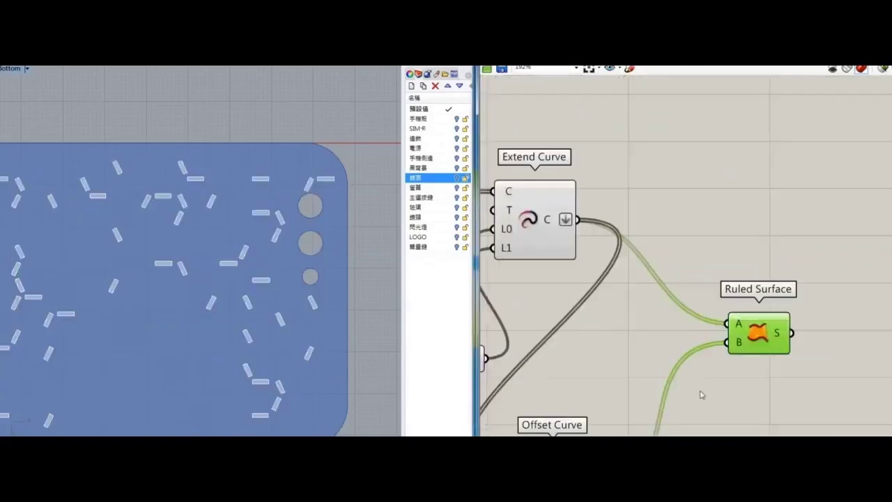
# Step: Reduce the Offset Curve distance slider to make the strips narrower
pyautogui.scroll(2, 702, 392)
pyautogui.scroll(-5, 739, 237)
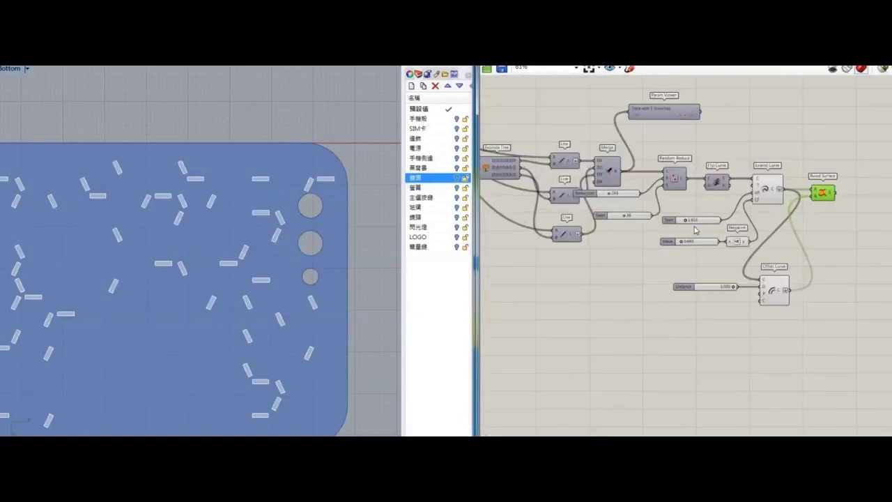
pyautogui.scroll(5, 694, 230)
pyautogui.moveTo(840, 360); pyautogui.dragTo(726, 382)
# Step: Set the start-length slider to 1.755 and readjust the end-length slider feeding the Negative component
pyautogui.moveTo(234, 331); pyautogui.dragTo(317, 300, button='right')
pyautogui.scroll(-6, 312, 271)
pyautogui.moveTo(742, 173); pyautogui.dragTo(672, 304, button='right')
pyautogui.scroll(-2, 671, 305)
pyautogui.moveTo(576, 133); pyautogui.dragTo(599, 331, button='right')
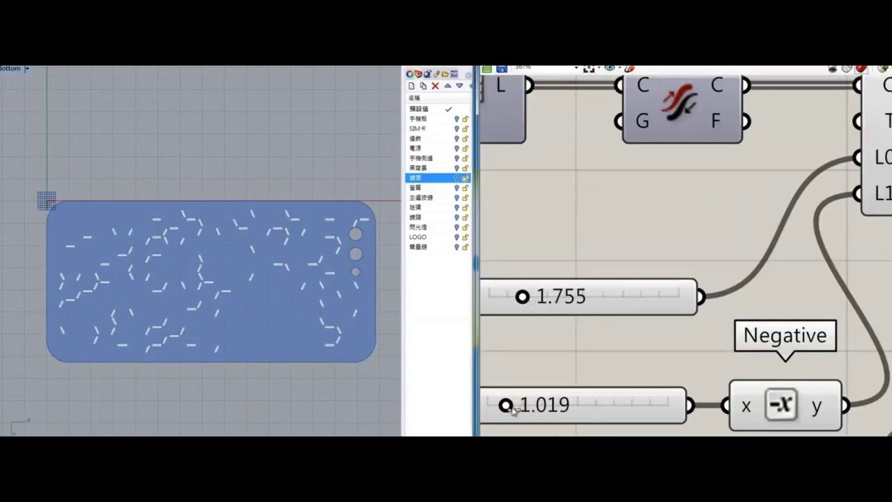
pyautogui.moveTo(493, 403); pyautogui.dragTo(496, 404)
# Step: Examine the strip pattern across the phone back, especially near its edges and the camera holes
pyautogui.scroll(4, 259, 271)
pyautogui.scroll(-3, 262, 271)
pyautogui.moveTo(321, 322); pyautogui.dragTo(276, 263, button='right')
pyautogui.moveTo(646, 232); pyautogui.dragTo(573, 238, button='right')
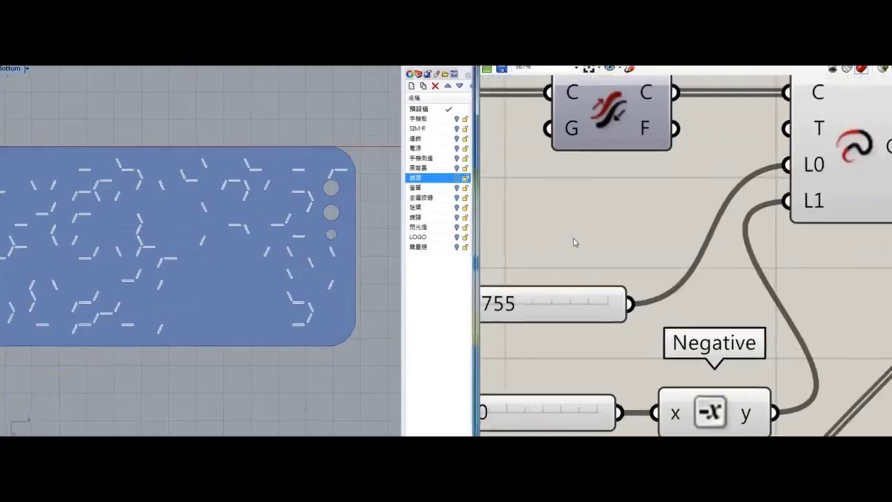
pyautogui.moveTo(684, 240); pyautogui.dragTo(622, 243, button='right')
pyautogui.moveTo(350, 169); pyautogui.dragTo(311, 197, button='right')
pyautogui.scroll(12, 309, 202)
pyautogui.scroll(-7, 243, 235)
pyautogui.moveTo(139, 302); pyautogui.dragTo(284, 203, button='right')
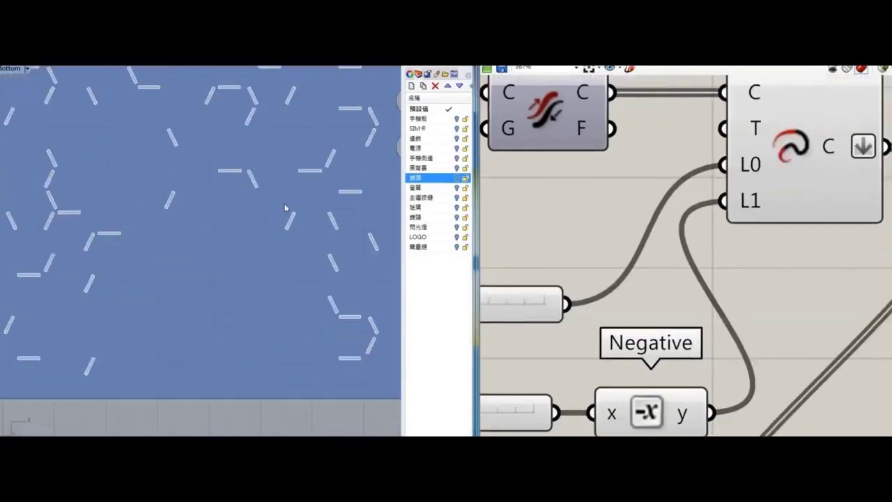
pyautogui.scroll(-5, 284, 204)
pyautogui.moveTo(168, 254); pyautogui.dragTo(237, 207, button='right')
pyautogui.moveTo(286, 233); pyautogui.dragTo(209, 278, button='right')
pyautogui.moveTo(286, 205); pyautogui.dragTo(364, 181, button='right')
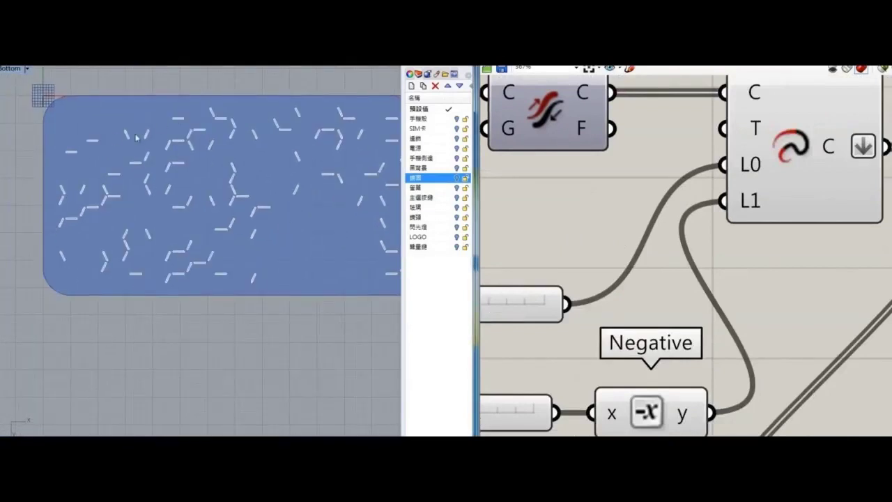
pyautogui.scroll(-4, 673, 210)
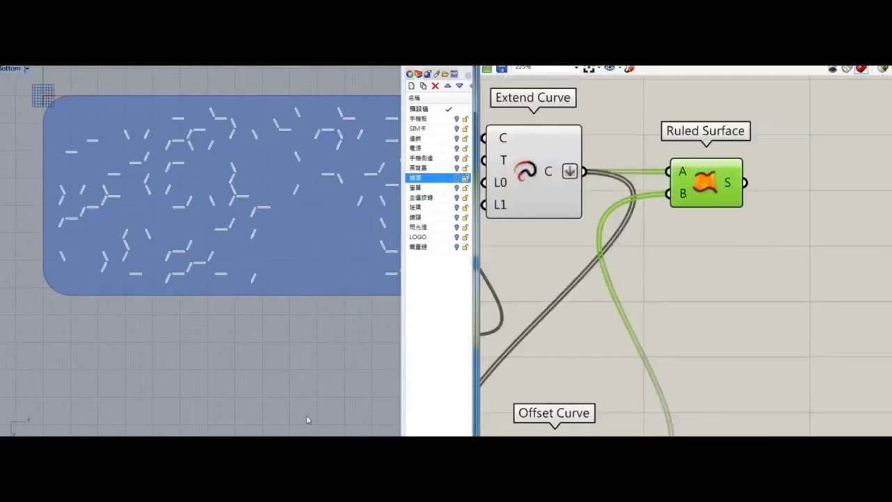
# Step: Reshape the four-sided boundary curve around the strips by moving its lower-right corner up inside the phone back's outline
pyautogui.moveTo(273, 296); pyautogui.dragTo(214, 306, button='right')
pyautogui.scroll(-4, 214, 306)
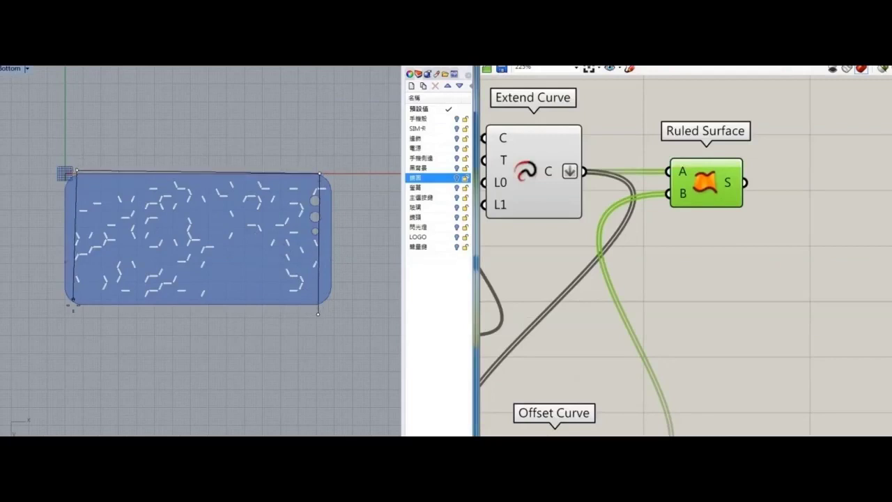
pyautogui.moveTo(318, 314); pyautogui.dragTo(318, 299)
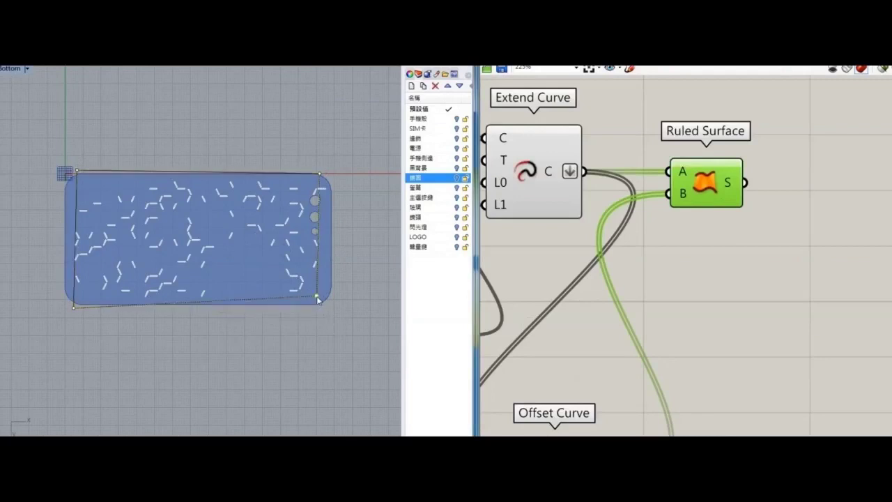
pyautogui.click(808, 240)
pyautogui.moveTo(729, 173); pyautogui.dragTo(629, 195, button='right')
pyautogui.doubleClick(722, 198)
pyautogui.write('area')
pyautogui.click(699, 183)
pyautogui.click(699, 183)
pyautogui.press('Delete')
# Step: Add an Area component that takes Ruled Surface's output as its geometry
pyautogui.doubleClick(748, 249)
pyautogui.write('area')
pyautogui.click(728, 237)
pyautogui.moveTo(646, 204); pyautogui.dragTo(711, 209)
pyautogui.click(819, 238)
# Step: Add a Pull Point component that takes the Area centroids as its points
pyautogui.moveTo(819, 238); pyautogui.dragTo(745, 257, button='right')
pyautogui.scroll(1, 745, 258)
pyautogui.doubleClick(745, 255)
pyautogui.write('pull')
pyautogui.click(739, 244)
pyautogui.moveTo(667, 230); pyautogui.dragTo(698, 241)
pyautogui.moveTo(716, 247); pyautogui.dragTo(723, 236)
# Step: Add a Curve parameter referencing the four-sided boundary curve and connect it to Pull Point's geometry input
pyautogui.click(589, 320)
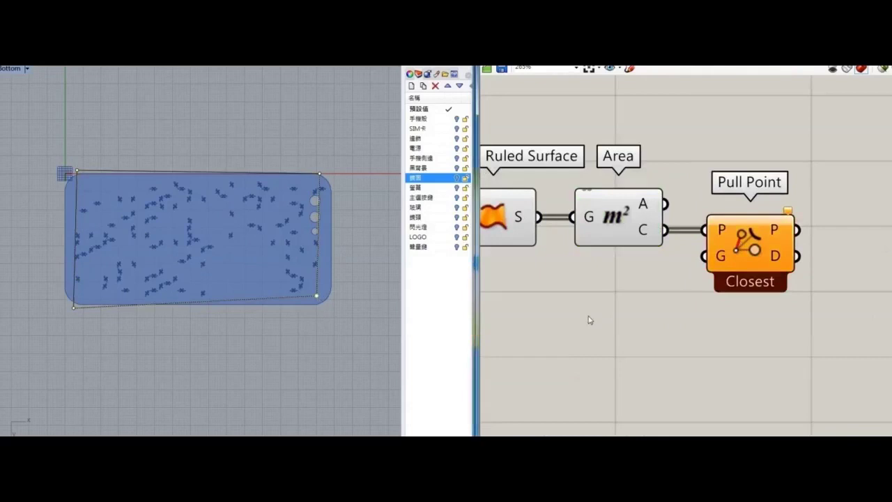
pyautogui.doubleClick(589, 318)
pyautogui.write('curve')
pyautogui.click(586, 304)
pyautogui.rightClick(586, 313)
pyautogui.click(617, 412)
pyautogui.click(318, 210)
pyautogui.moveTo(629, 316); pyautogui.dragTo(704, 256)
pyautogui.rightClick(585, 315)
pyautogui.click(604, 394)
pyautogui.moveTo(590, 318); pyautogui.dragTo(622, 305)
# Step: Add a Larger Than component that takes Pull Point's distances as its first number
pyautogui.scroll(-2, 655, 268)
pyautogui.moveTo(868, 246); pyautogui.dragTo(719, 282, button='right')
pyautogui.doubleClick(638, 258)
pyautogui.write('lar')
pyautogui.click(655, 249)
pyautogui.moveTo(590, 301); pyautogui.dragTo(615, 251)
# Step: Add a number slider with the value 10 for Larger Than's second number
pyautogui.moveTo(620, 267); pyautogui.dragTo(624, 356)
pyautogui.doubleClick(556, 356)
pyautogui.write('10')
pyautogui.press('Return')
pyautogui.moveTo(656, 318); pyautogui.dragTo(659, 315)
pyautogui.moveTo(615, 361); pyautogui.dragTo(569, 337)
# Step: Add a Cull Pattern component with Larger Than's result as the pattern and the ruled surfaces as the list
pyautogui.doubleClick(735, 270)
pyautogui.write('cull')
pyautogui.click(747, 255)
pyautogui.moveTo(695, 301); pyautogui.dragTo(706, 275)
pyautogui.moveTo(707, 277); pyautogui.dragTo(828, 227, button='right')
pyautogui.moveTo(551, 226); pyautogui.dragTo(860, 238)
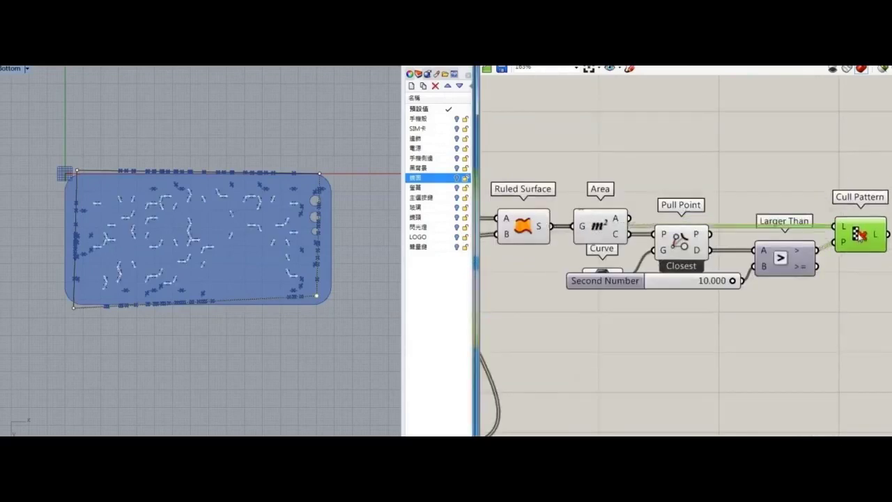
# Step: Hide the previews of Ruled Surface, Area, Pull Point, the Curve parameter and Larger Than
pyautogui.moveTo(792, 165); pyautogui.dragTo(524, 296)
pyautogui.middleClick(582, 157)
pyautogui.click(597, 172)
pyautogui.click(650, 182)
pyautogui.moveTo(708, 273); pyautogui.dragTo(742, 229, button='right')
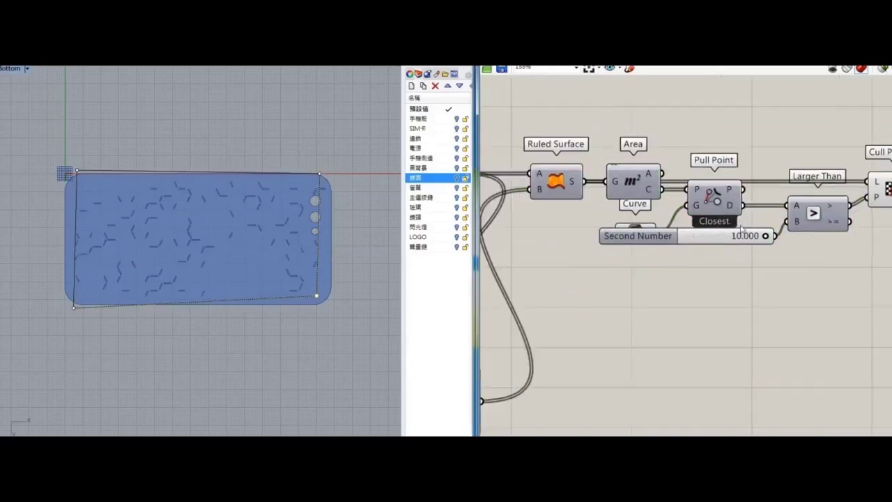
pyautogui.scroll(-2, 740, 228)
pyautogui.rightClick(720, 200)
pyautogui.click(735, 208)
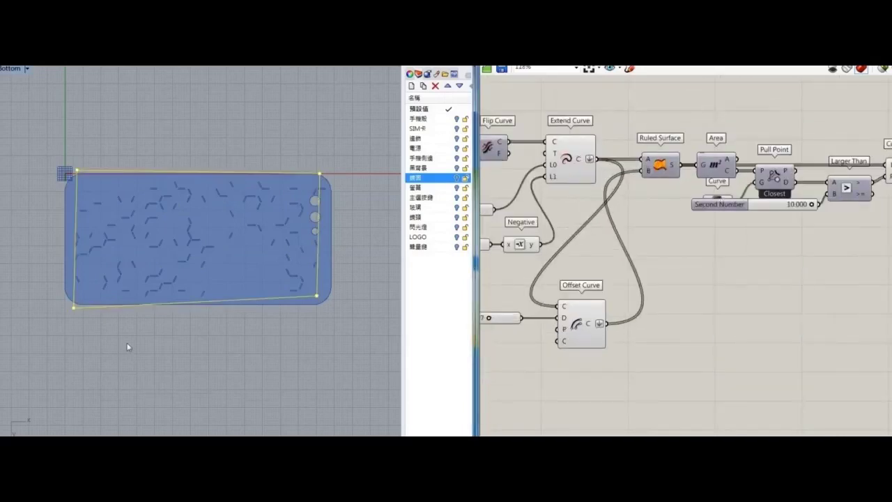
# Step: Turn off the preview of all the components upstream of Cull Pattern in one selection
pyautogui.moveTo(864, 202); pyautogui.dragTo(558, 307, button='right')
pyautogui.scroll(3, 571, 293)
pyautogui.click(605, 265)
pyautogui.moveTo(530, 334); pyautogui.dragTo(700, 235, button='right')
pyautogui.scroll(3, 575, 248)
pyautogui.moveTo(779, 175); pyautogui.dragTo(613, 296, button='right')
pyautogui.scroll(-4, 613, 296)
pyautogui.moveTo(524, 332); pyautogui.dragTo(743, 211, button='right')
pyautogui.scroll(-8, 743, 211)
pyautogui.moveTo(746, 252); pyautogui.dragTo(509, 140)
pyautogui.rightClick(679, 141)
pyautogui.click(704, 155)
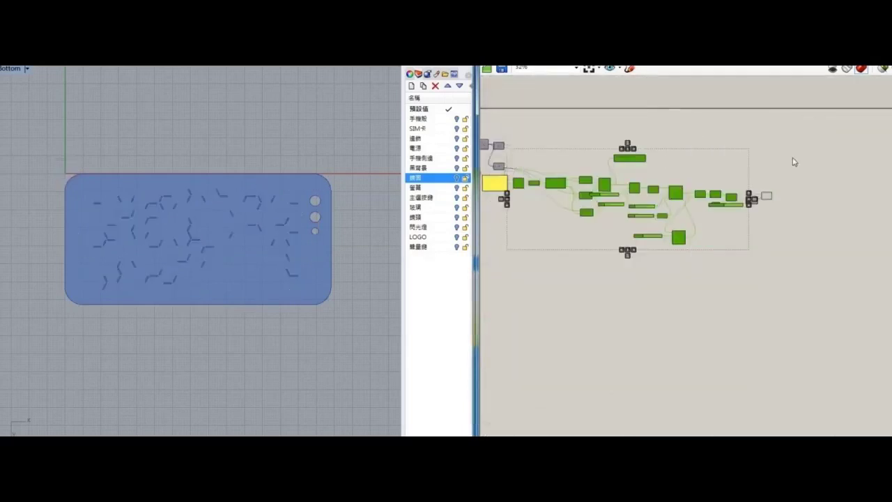
# Step: Set the Second Number slider of Larger Than to 8.917, checking the culled strips on the phone back
pyautogui.scroll(8, 768, 195)
pyautogui.click(758, 234)
pyautogui.moveTo(620, 269); pyautogui.dragTo(722, 180, button='right')
pyautogui.scroll(5, 722, 180)
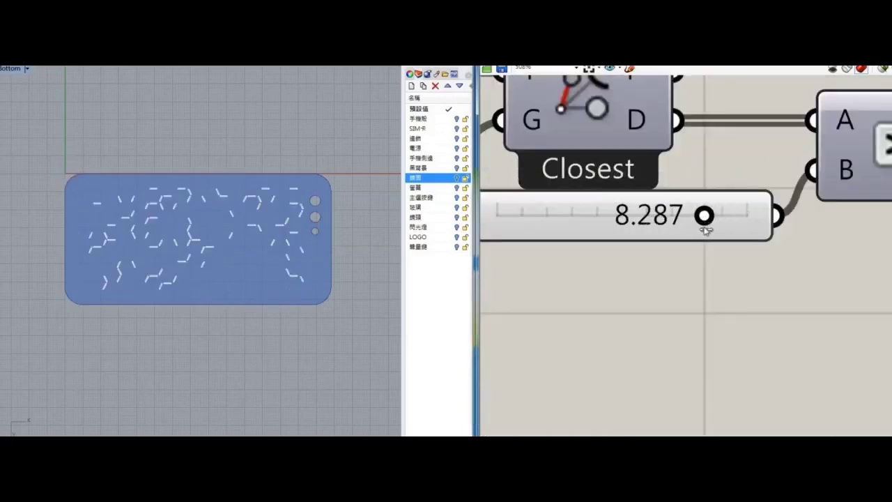
pyautogui.moveTo(712, 221); pyautogui.dragTo(725, 216)
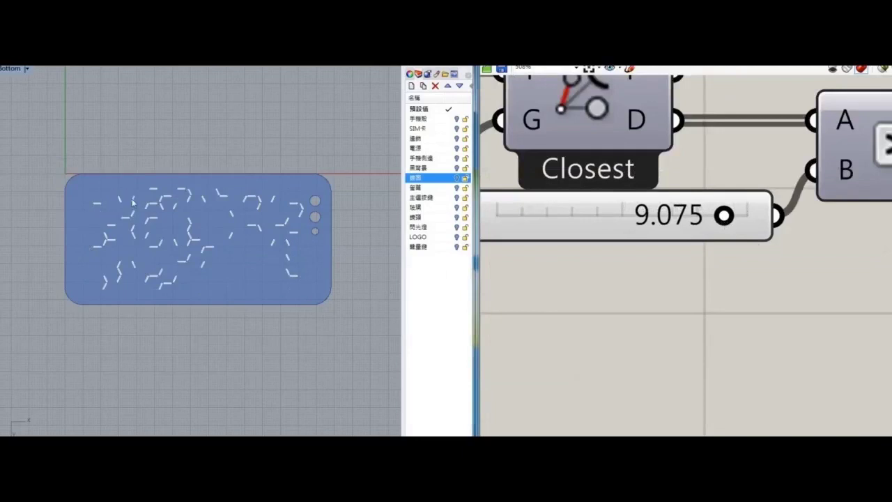
pyautogui.moveTo(724, 217)
pyautogui.mouseDown()
pyautogui.moveTo(578, 215)
pyautogui.moveTo(720, 216)
pyautogui.mouseUp()
pyautogui.scroll(3, 250, 245)
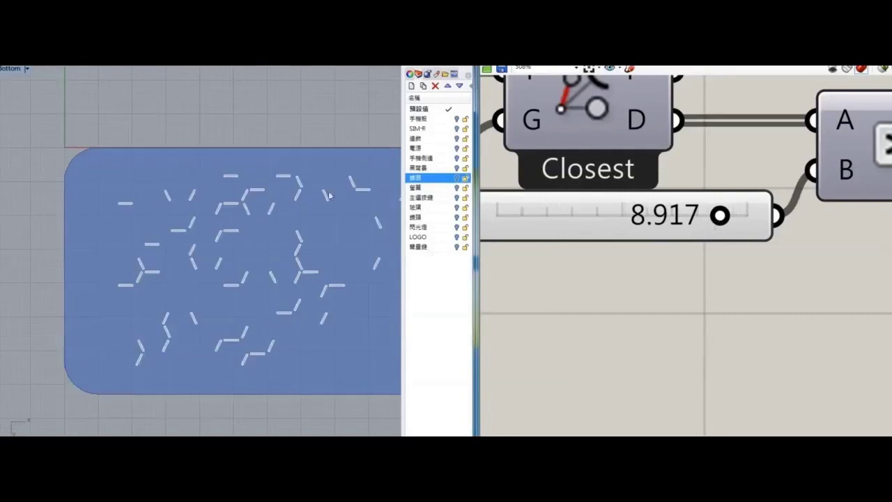
# Step: Add a Mesh Brep component fed by Cull Pattern's resulting surfaces
pyautogui.scroll(-8, 251, 261)
pyautogui.moveTo(244, 245); pyautogui.dragTo(96, 273, button='right')
pyautogui.scroll(-3, 837, 230)
pyautogui.moveTo(836, 230); pyautogui.dragTo(560, 318, button='right')
pyautogui.moveTo(634, 267); pyautogui.dragTo(640, 267)
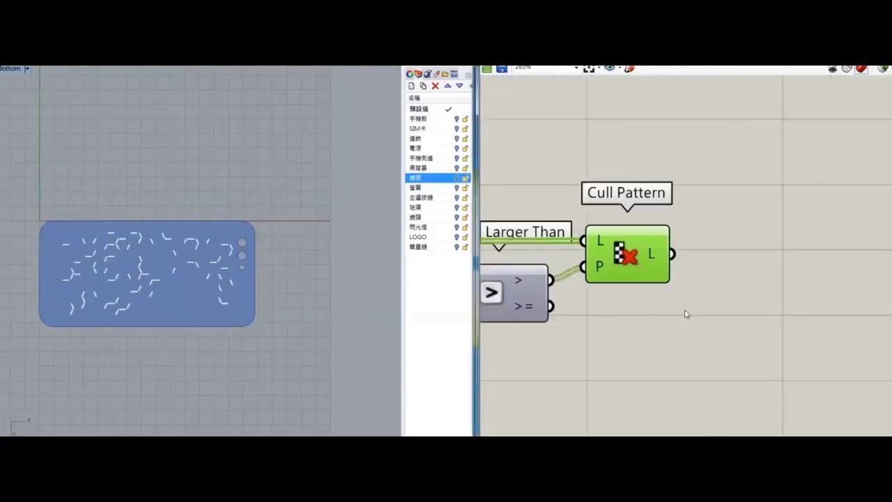
pyautogui.doubleClick(687, 260)
pyautogui.write('mesh')
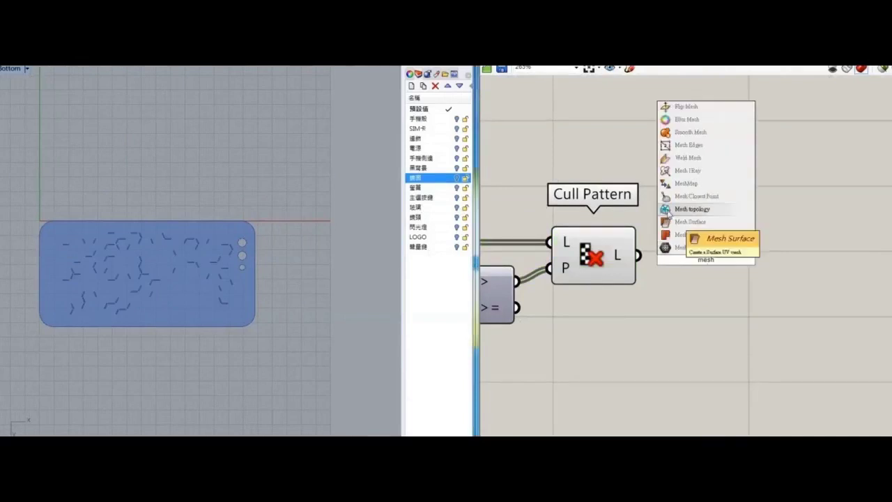
pyautogui.click(679, 235)
pyautogui.moveTo(717, 240); pyautogui.dragTo(571, 240, button='right')
pyautogui.scroll(-2, 571, 240)
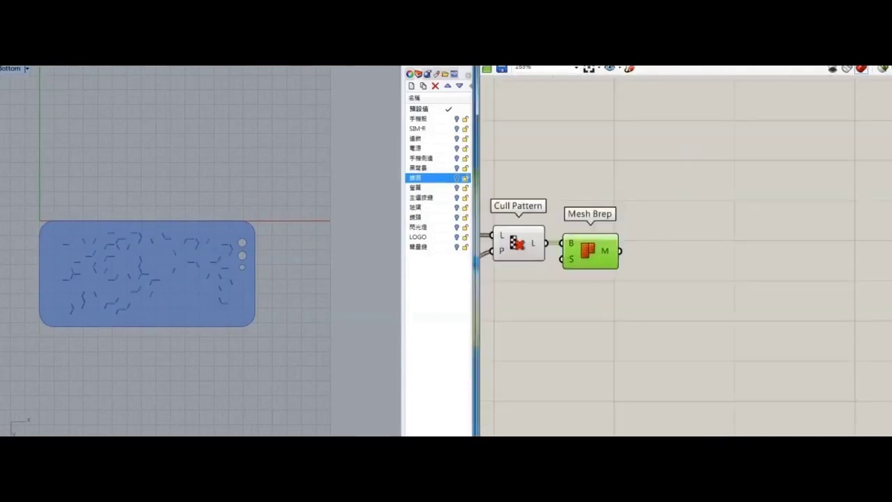
# Step: Add Weaverbird's Catmull-Clark Subdivision after Mesh Brep with a Level slider of 2, and hide the previews of Cull Pattern and Mesh Brep
pyautogui.click(697, 286)
pyautogui.moveTo(614, 249); pyautogui.dragTo(667, 268)
pyautogui.click(662, 249)
pyautogui.moveTo(686, 268); pyautogui.dragTo(655, 257)
pyautogui.doubleClick(581, 301)
pyautogui.write('2')
pyautogui.click(600, 294)
pyautogui.moveTo(646, 301); pyautogui.dragTo(646, 301)
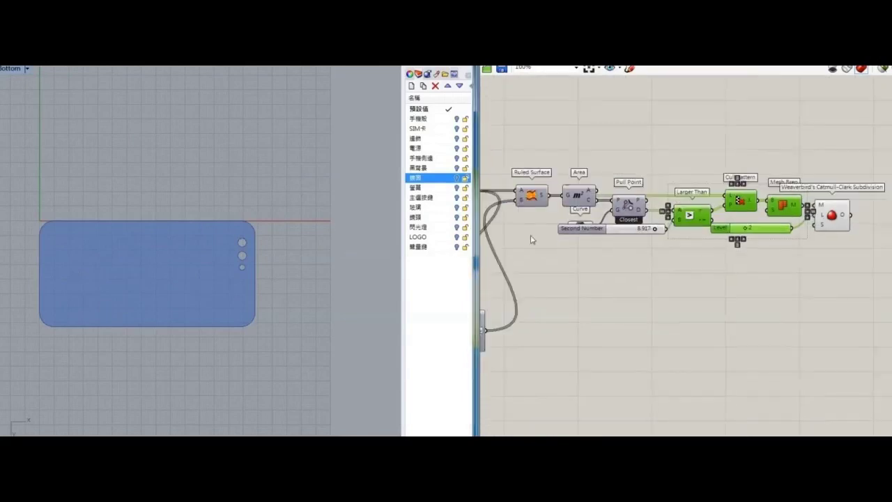
pyautogui.scroll(10, 255, 235)
pyautogui.scroll(-5, 294, 270)
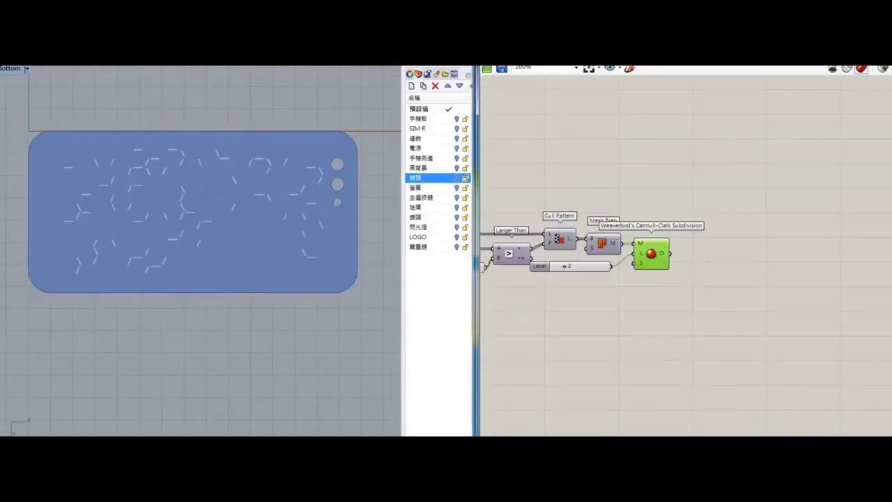
# Step: Add Weaverbird's Mesh Thicken on the subdivided mesh and a number slider with the value 0.25
pyautogui.scroll(5, 701, 263)
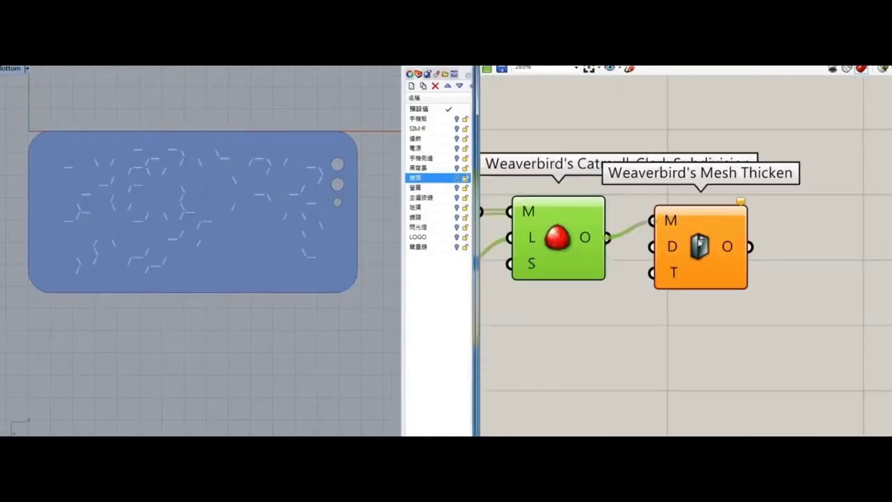
pyautogui.doubleClick(545, 334)
pyautogui.write('0.25')
pyautogui.press('Return')
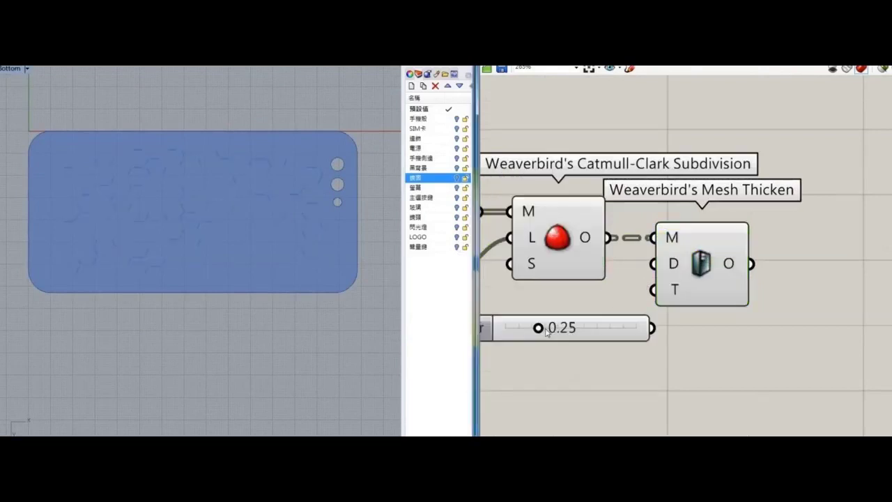
# Step: Connect the 0.25 slider to Mesh Thicken's distance input and inspect the thickened strips in the Perspective view
pyautogui.doubleClick(9, 74)
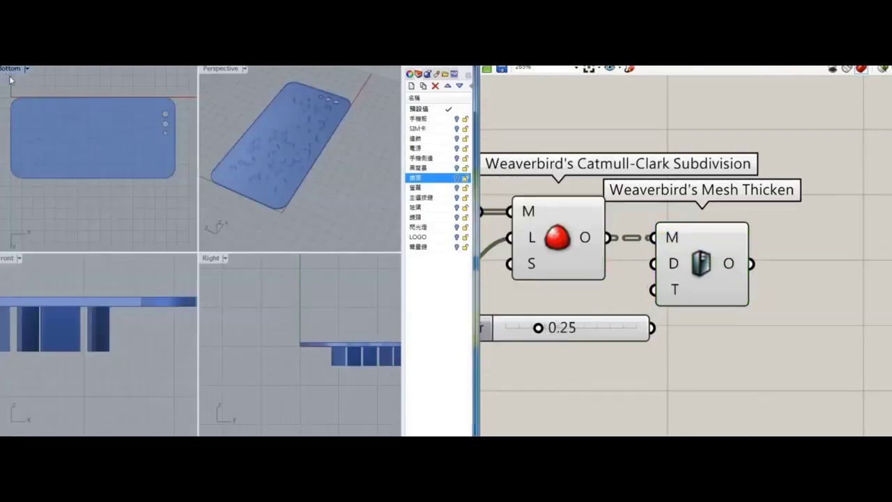
pyautogui.doubleClick(234, 73)
pyautogui.moveTo(235, 186); pyautogui.dragTo(297, 259, button='right')
pyautogui.scroll(-8, 623, 297)
pyautogui.moveTo(516, 279); pyautogui.dragTo(822, 243, button='right')
pyautogui.scroll(6, 592, 255)
pyautogui.click(537, 276)
pyautogui.moveTo(279, 335); pyautogui.dragTo(244, 330, button='right')
pyautogui.scroll(-6, 245, 330)
pyautogui.moveTo(312, 329); pyautogui.dragTo(315, 289, button='right')
pyautogui.moveTo(836, 363); pyautogui.dragTo(557, 328, button='right')
pyautogui.scroll(-5, 760, 366)
pyautogui.scroll(3, 760, 367)
pyautogui.moveTo(882, 366); pyautogui.dragTo(558, 327, button='right')
pyautogui.scroll(-3, 557, 327)
pyautogui.scroll(5, 635, 329)
pyautogui.scroll(7, 707, 311)
pyautogui.moveTo(788, 160); pyautogui.dragTo(767, 280)
pyautogui.moveTo(598, 333); pyautogui.dragTo(671, 348, button='right')
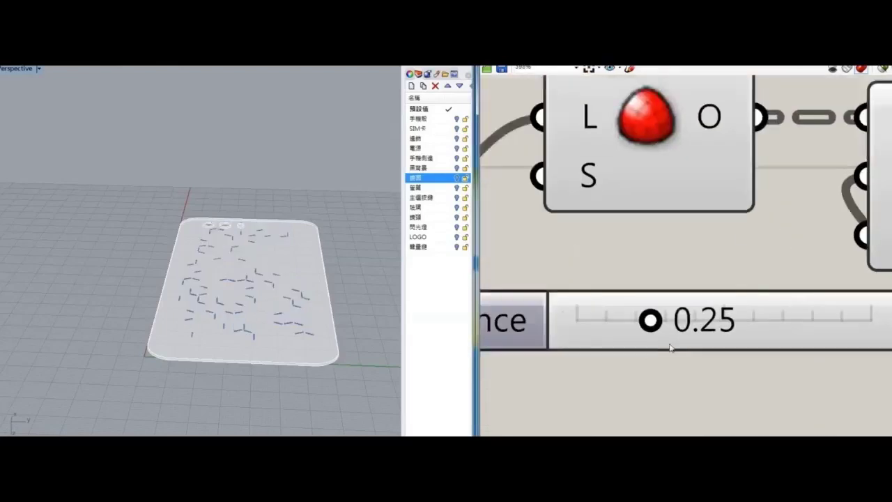
# Step: Set Mesh Thicken's Distance slider to 0.15
pyautogui.scroll(5, 648, 318)
pyautogui.scroll(6, 244, 317)
pyautogui.moveTo(255, 306); pyautogui.dragTo(235, 258, button='right')
pyautogui.moveTo(656, 329); pyautogui.dragTo(580, 325)
pyautogui.doubleClick(581, 325)
pyautogui.write('.15')
pyautogui.press('Return')
# Step: Hide the preview of Weaverbird's Catmull-Clark Subdivision
pyautogui.scroll(-7, 597, 213)
pyautogui.moveTo(259, 209); pyautogui.dragTo(241, 269, button='right')
pyautogui.click(606, 178)
pyautogui.rightClick(675, 310)
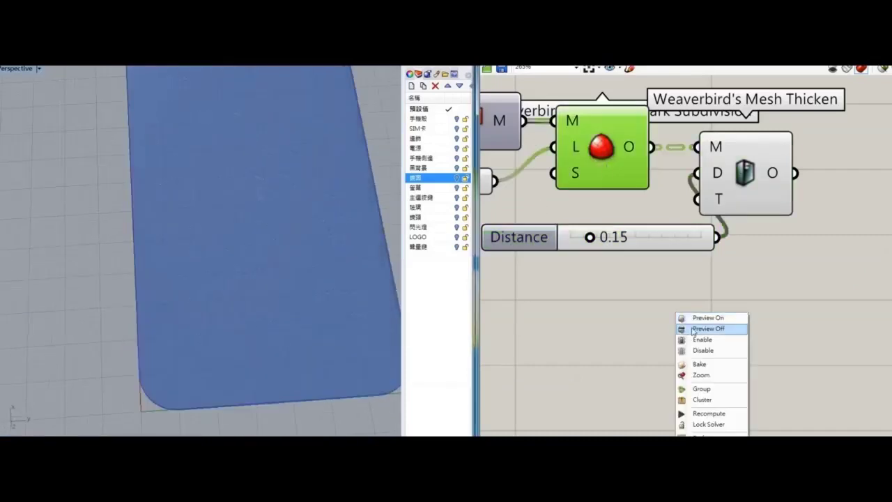
pyautogui.click(696, 326)
# Step: Create a new Rhino layer named 紋路 for the strip pattern
pyautogui.rightClick(430, 305)
pyautogui.click(456, 307)
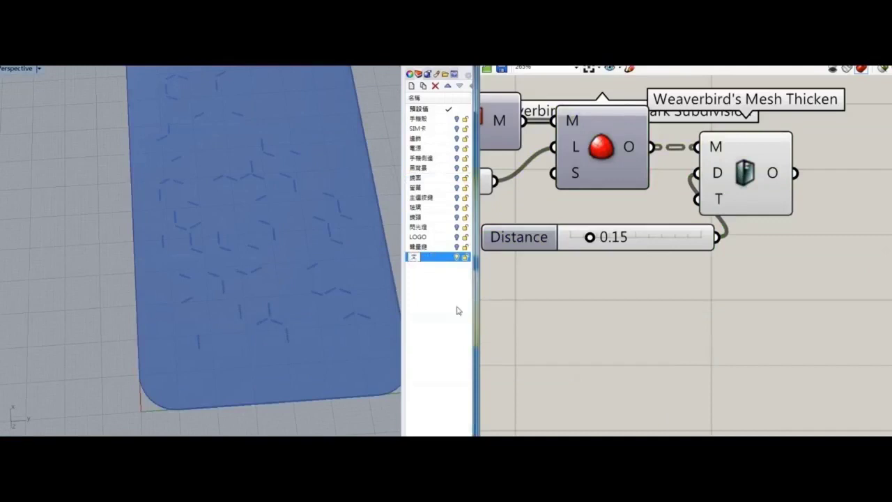
pyautogui.click(418, 237)
pyautogui.rightClick(418, 237)
pyautogui.click(435, 322)
pyautogui.click(193, 250)
# Step: Bake the Mesh Thicken result onto the 紋路 layer
pyautogui.moveTo(578, 292); pyautogui.dragTo(530, 342, button='right')
pyautogui.click(697, 224)
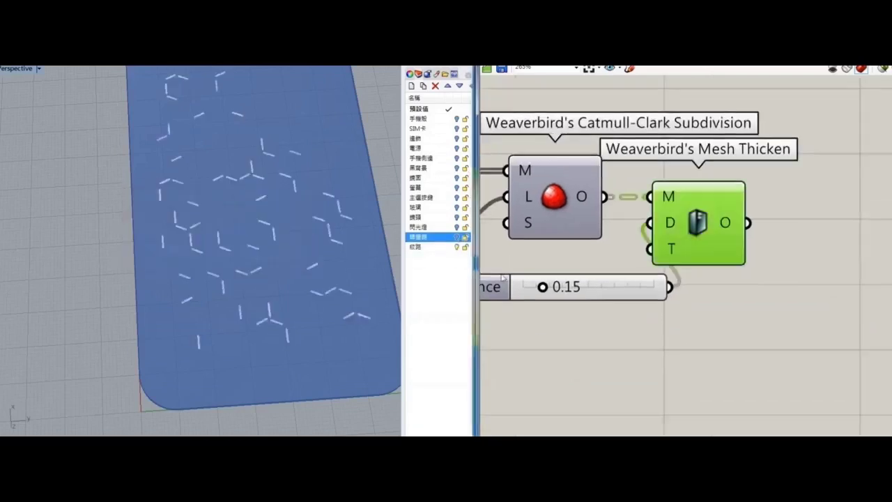
pyautogui.moveTo(172, 259); pyautogui.dragTo(186, 281, button='right')
pyautogui.rightClick(678, 204)
pyautogui.click(704, 222)
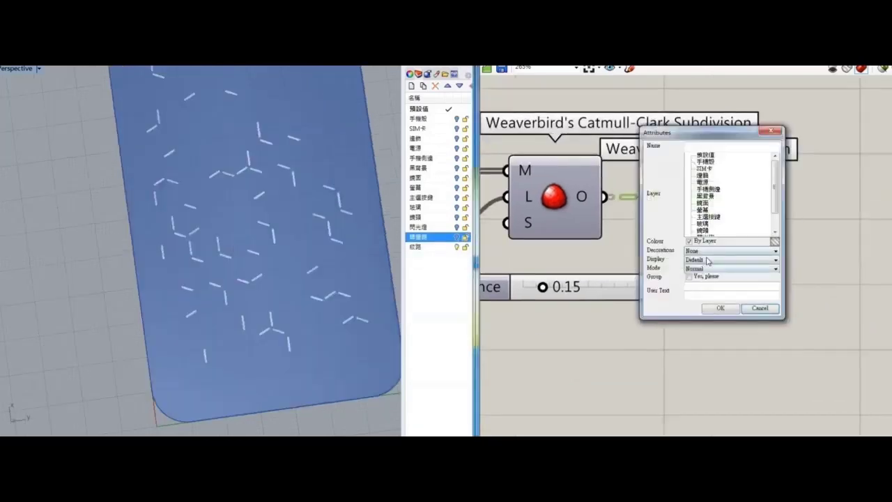
pyautogui.click(708, 226)
pyautogui.scroll(-1, 709, 230)
pyautogui.click(721, 308)
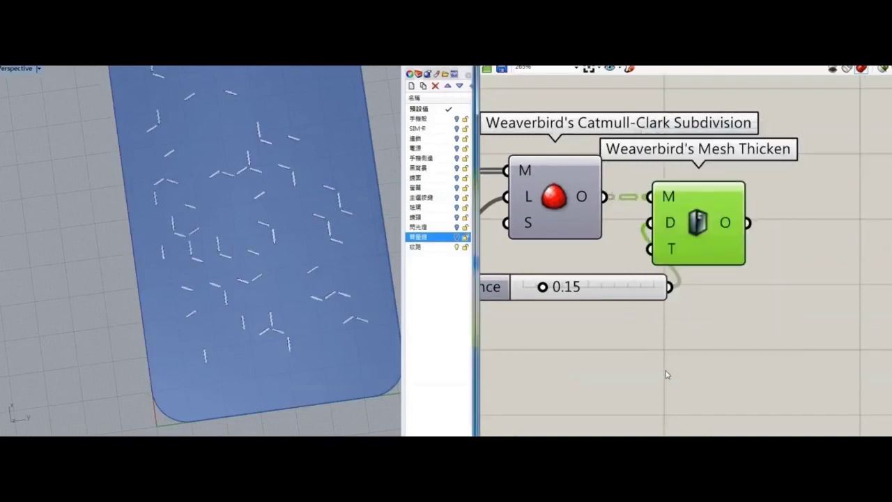
# Step: Hide the preview of Weaverbird's Mesh Thicken so only the baked strips show
pyautogui.scroll(4, 213, 308)
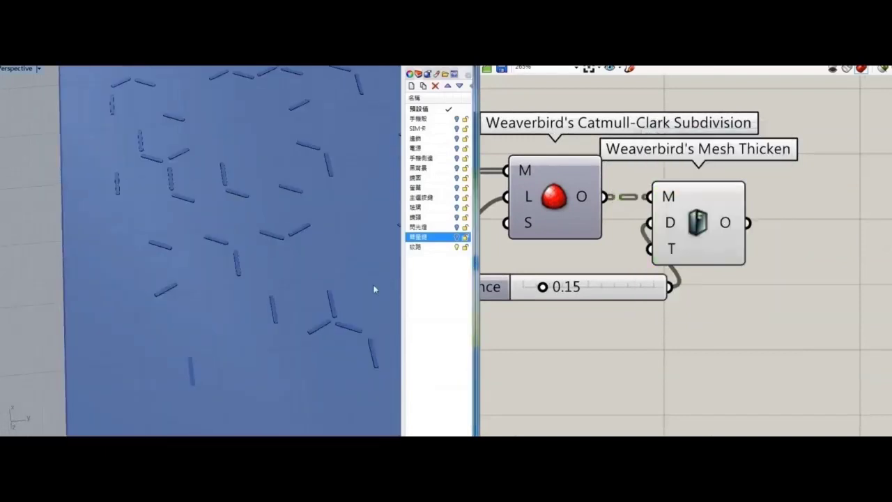
pyautogui.click(713, 234)
pyautogui.rightClick(799, 245)
pyautogui.click(819, 264)
# Step: Create a new Rhino layer named 字體 for the lettering
pyautogui.moveTo(750, 295); pyautogui.dragTo(724, 271, button='right')
pyautogui.scroll(-5, 249, 258)
pyautogui.moveTo(248, 258); pyautogui.dragTo(310, 193, button='right')
pyautogui.moveTo(312, 265); pyautogui.dragTo(258, 272, button='right')
pyautogui.rightClick(432, 271)
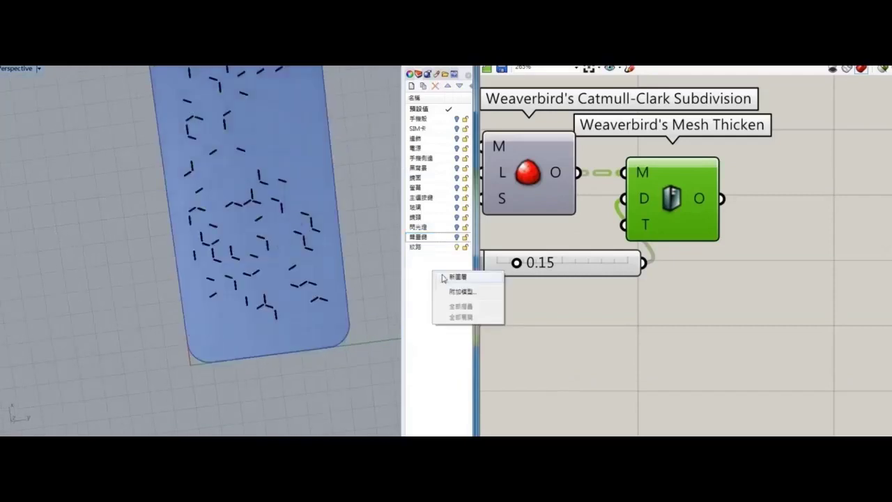
pyautogui.click(457, 277)
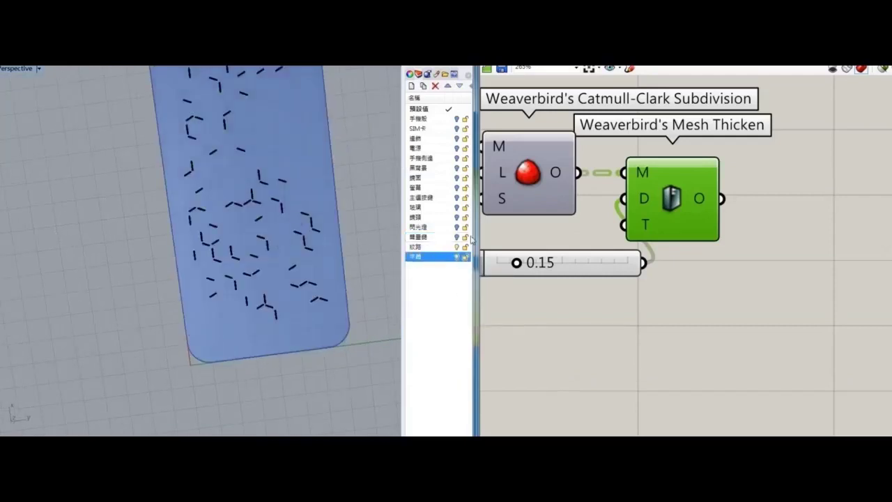
# Step: Create the text object "Asus" as surfaces in the SentyTEA font with height 10, placed on the phone back in the Bottom view
pyautogui.doubleClick(21, 70)
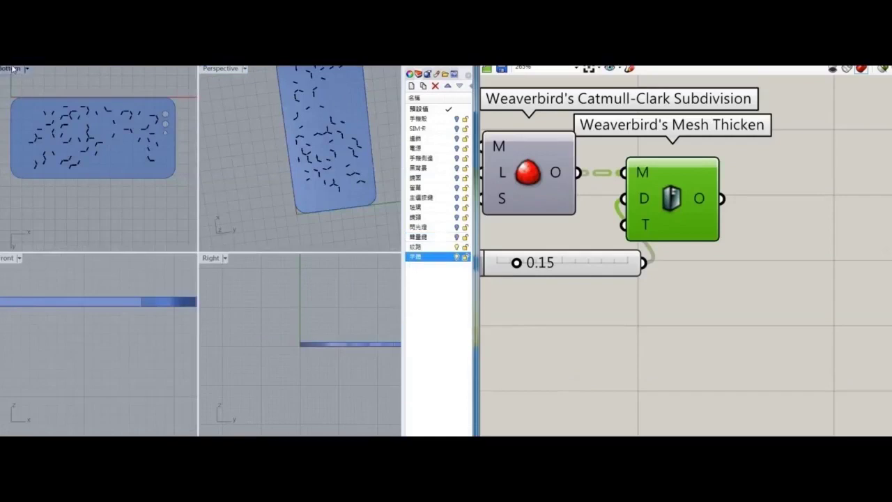
pyautogui.doubleClick(14, 68)
pyautogui.write('text')
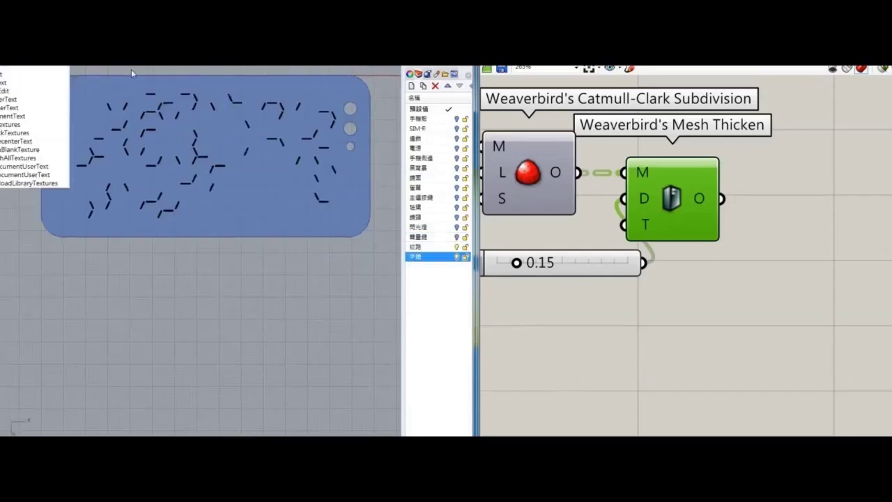
pyautogui.press('Return')
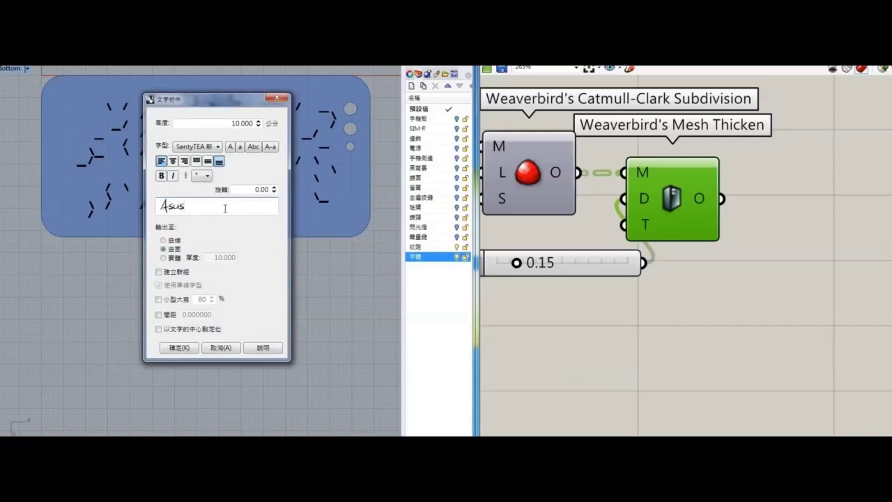
pyautogui.click(188, 351)
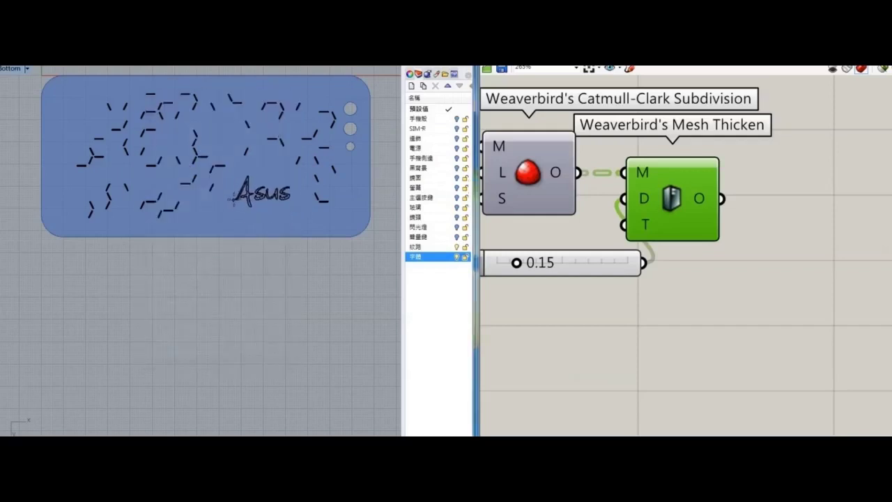
# Step: Add a Surface parameter to the Grasshopper canvas and reference the Asus letter surfaces in it
pyautogui.scroll(-5, 581, 268)
pyautogui.doubleClick(626, 338)
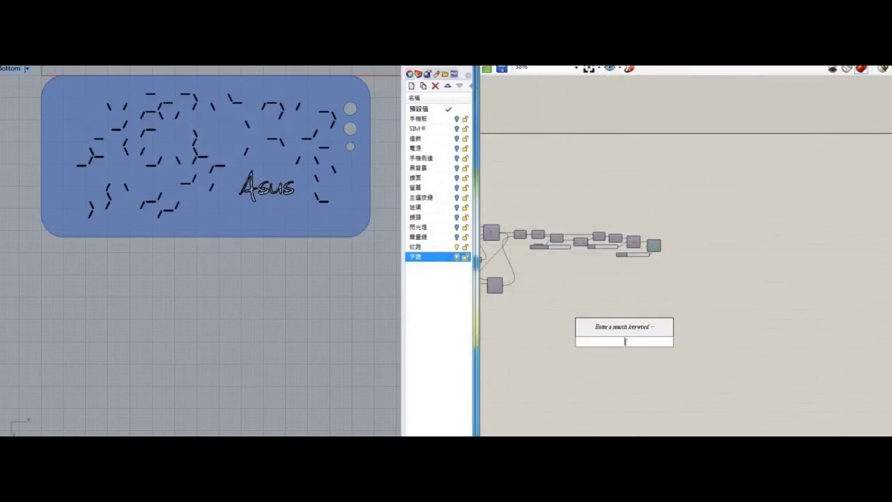
pyautogui.write('surface')
pyautogui.press('Return')
pyautogui.scroll(4, 623, 348)
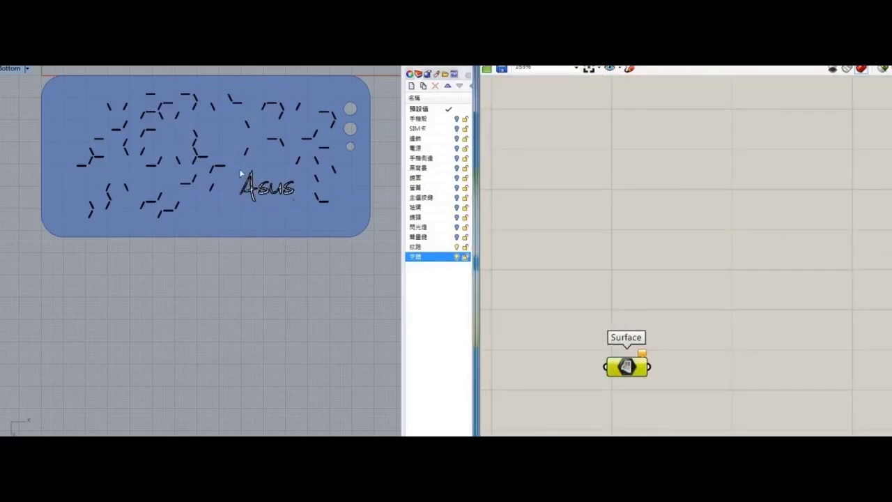
pyautogui.rightClick(626, 365)
pyautogui.click(663, 422)
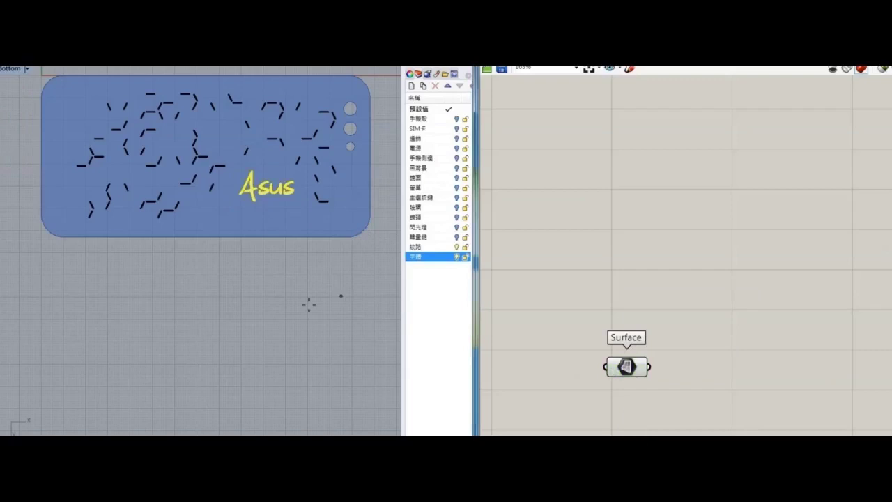
# Step: Rotate the Asus lettering 90 degrees clockwise in the Bottom view, clear the Surface parameter and reference the rotated letters in it
pyautogui.click(337, 182)
pyautogui.moveTo(245, 212); pyautogui.dragTo(270, 176)
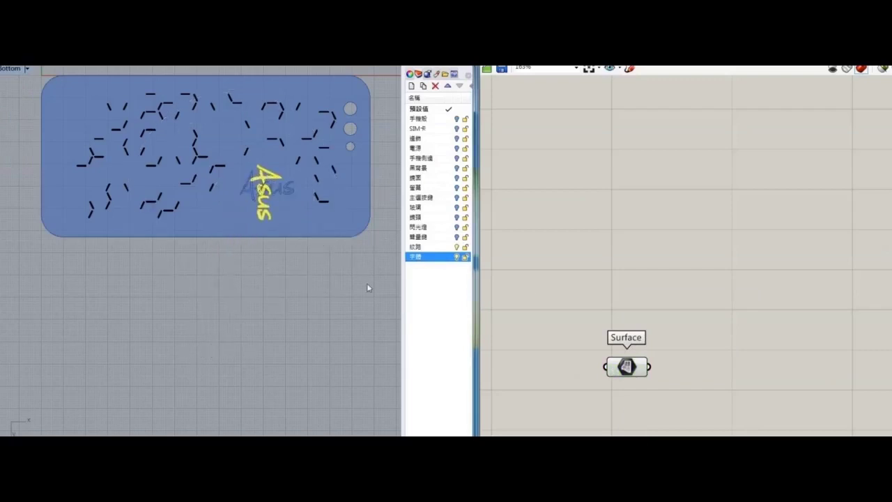
pyautogui.rightClick(634, 367)
pyautogui.click(661, 443)
pyautogui.rightClick(631, 368)
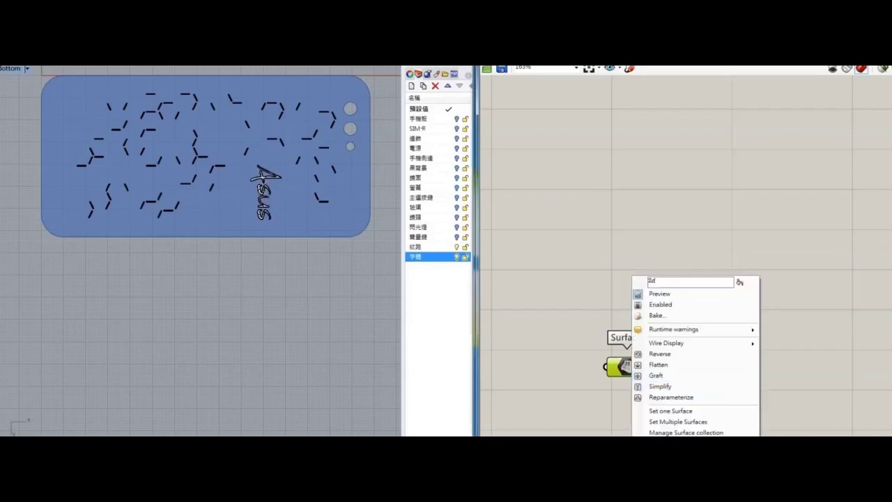
pyautogui.click(659, 422)
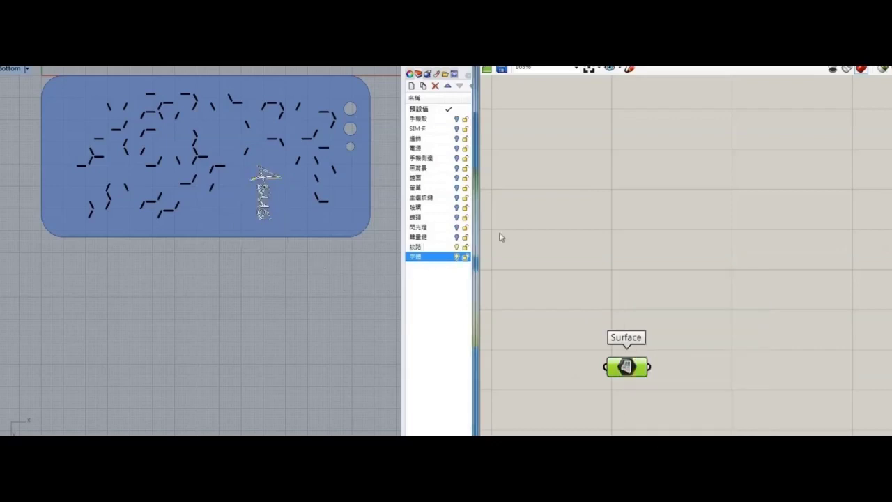
pyautogui.click(648, 349)
pyautogui.scroll(2, 648, 350)
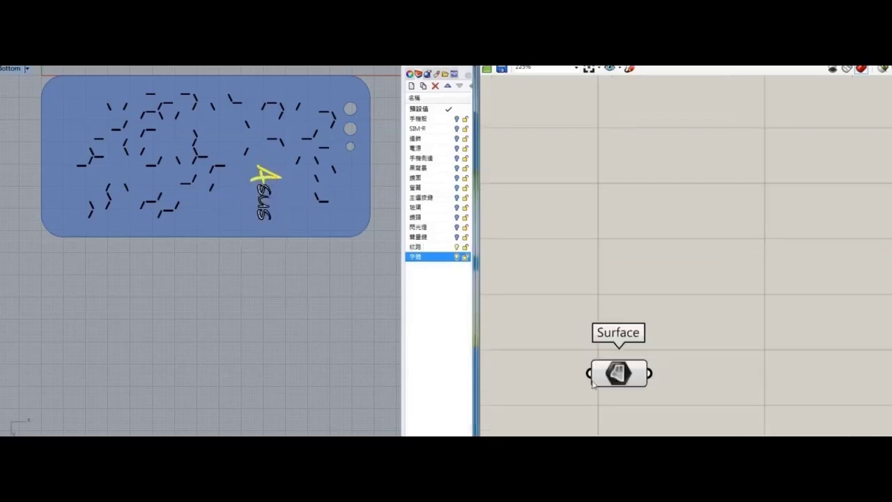
pyautogui.click(593, 377)
# Step: Examine the Asus lettering and the strip pattern on the phone back in the Perspective view
pyautogui.doubleClick(11, 68)
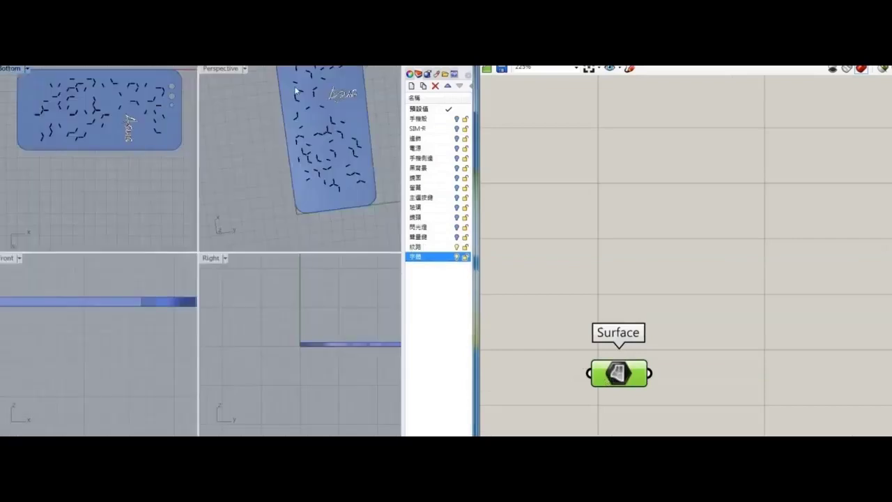
pyautogui.doubleClick(235, 69)
pyautogui.scroll(-7, 281, 106)
pyautogui.moveTo(287, 108); pyautogui.dragTo(321, 113, button='right')
pyautogui.scroll(8, 312, 141)
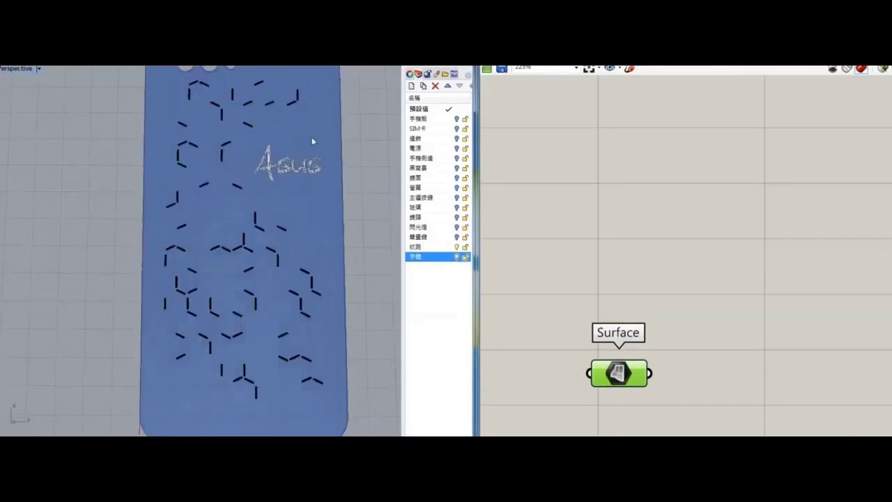
pyautogui.scroll(-4, 335, 174)
pyautogui.moveTo(358, 213); pyautogui.dragTo(356, 219, button='right')
pyautogui.moveTo(684, 339); pyautogui.dragTo(666, 283, button='right')
pyautogui.click(666, 283)
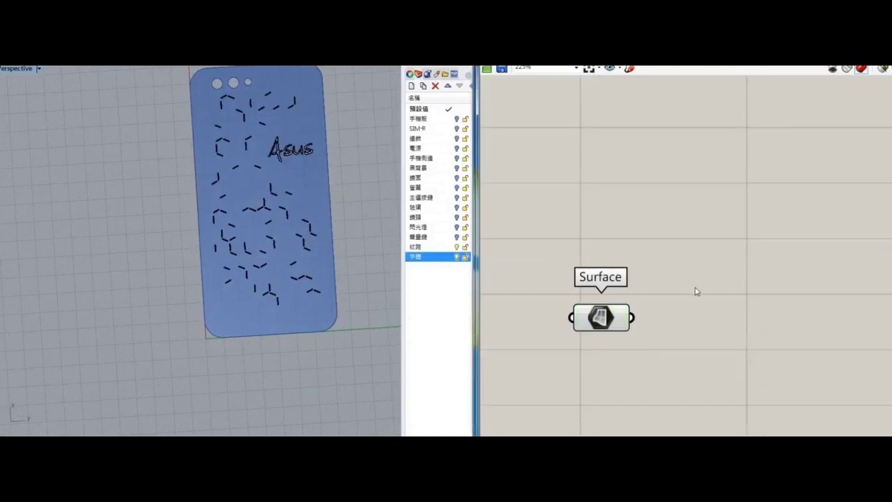
# Step: Move the Asus lettering slightly towards the camera holes on the phone back in the Bottom view
pyautogui.scroll(-3, 355, 205)
pyautogui.scroll(4, 372, 185)
pyautogui.scroll(-5, 592, 178)
pyautogui.moveTo(591, 276); pyautogui.dragTo(587, 362, button='right')
pyautogui.scroll(-2, 606, 263)
pyautogui.scroll(3, 606, 262)
pyautogui.moveTo(591, 336); pyautogui.dragTo(581, 218)
pyautogui.scroll(3, 345, 183)
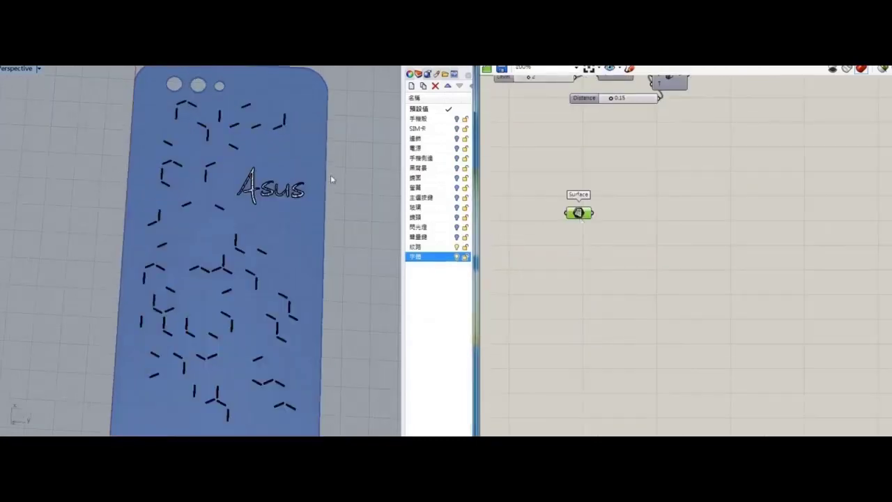
pyautogui.doubleClick(13, 72)
pyautogui.doubleClick(13, 72)
pyautogui.moveTo(283, 214); pyautogui.dragTo(261, 266, button='right')
pyautogui.scroll(2, 262, 266)
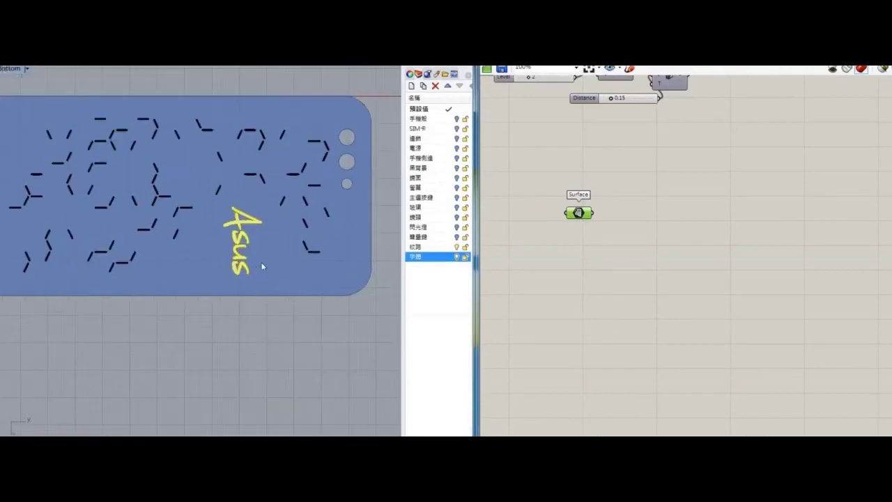
pyautogui.moveTo(245, 226)
pyautogui.mouseDown()
pyautogui.moveTo(234, 232)
pyautogui.moveTo(248, 217)
pyautogui.moveTo(241, 222)
pyautogui.mouseUp()
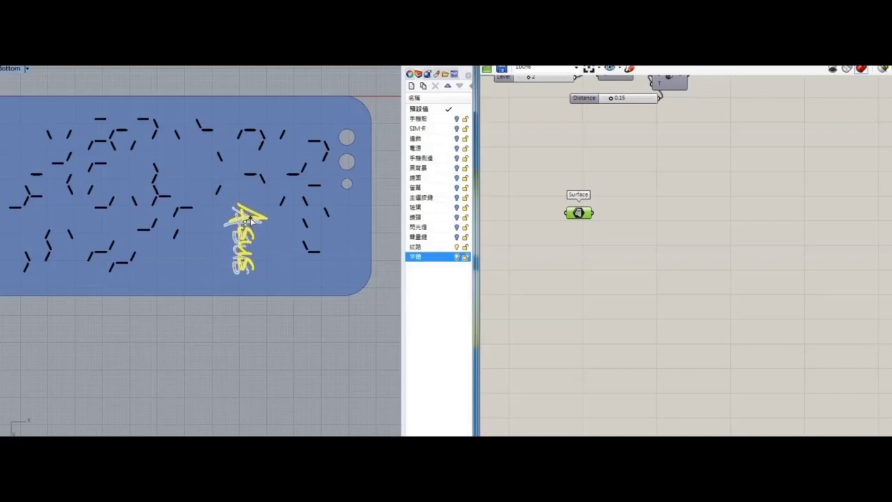
# Step: Clear the Surface parameter's values and reference the repositioned Asus letter surfaces in it
pyautogui.rightClick(577, 214)
pyautogui.click(619, 371)
pyautogui.rightClick(577, 216)
pyautogui.click(616, 361)
pyautogui.rightClick(580, 210)
pyautogui.click(618, 375)
pyautogui.click(615, 320)
pyautogui.click(303, 353)
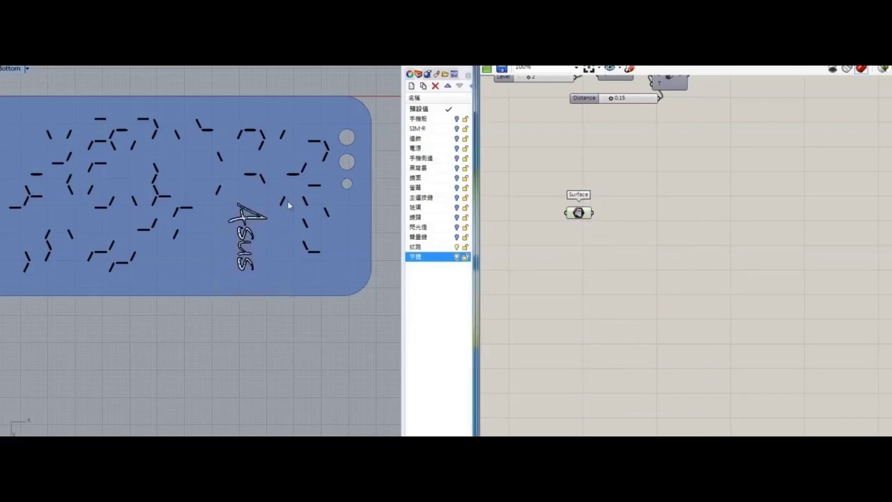
# Step: Duplicate the Mesh Brep, Catmull-Clark Subdivision and Mesh Thicken components below the originals and feed the copy from the Asus Surface parameter
pyautogui.scroll(-3, 642, 223)
pyautogui.moveTo(638, 181); pyautogui.dragTo(692, 276, button='right')
pyautogui.scroll(3, 693, 279)
pyautogui.moveTo(641, 319); pyautogui.dragTo(585, 276)
pyautogui.click(674, 169)
pyautogui.keyDown('shift'); pyautogui.click(723, 181); pyautogui.keyUp('shift')
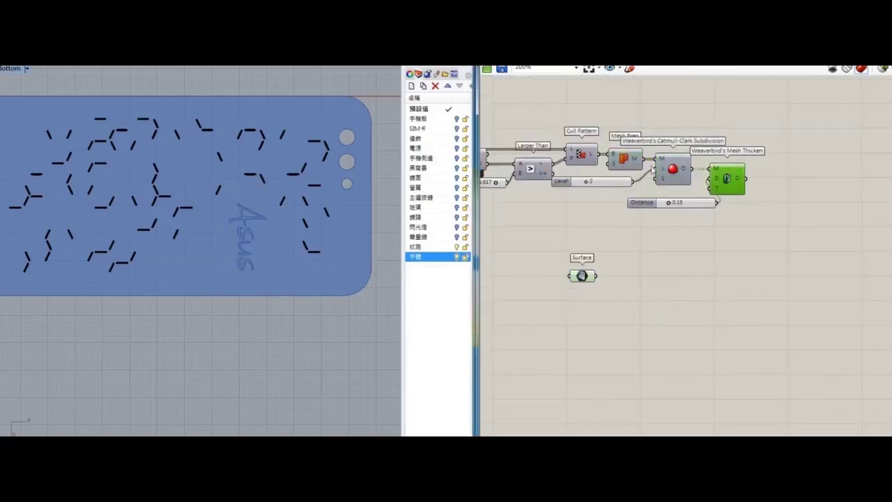
pyautogui.hotkey('ctrl', 'v')
pyautogui.moveTo(687, 181); pyautogui.dragTo(686, 286)
pyautogui.click(605, 291)
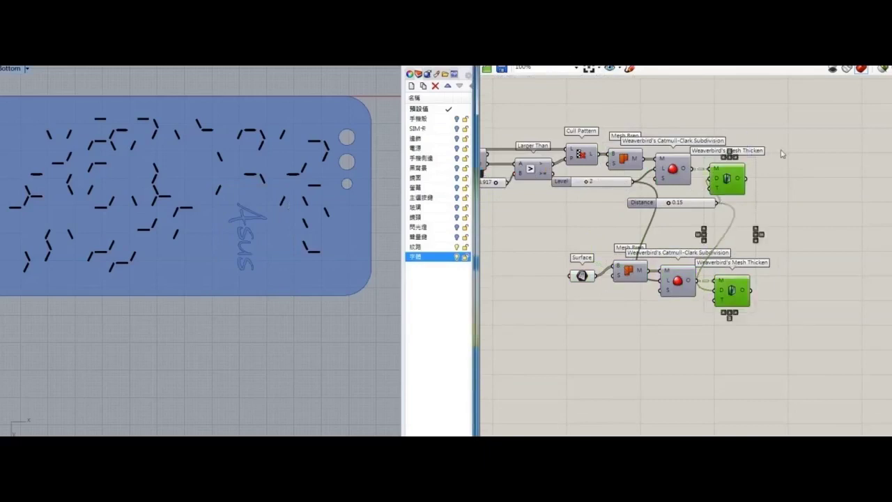
# Step: Turn on the mesh preview and bake the lettering's Mesh Thicken output onto the 字體 layer
pyautogui.scroll(-3, 722, 160)
pyautogui.moveTo(718, 129); pyautogui.dragTo(503, 382)
pyautogui.rightClick(673, 142)
pyautogui.click(699, 157)
pyautogui.click(832, 188)
pyautogui.scroll(2, 738, 224)
pyautogui.moveTo(738, 224); pyautogui.dragTo(672, 235, button='right')
pyautogui.scroll(4, 674, 239)
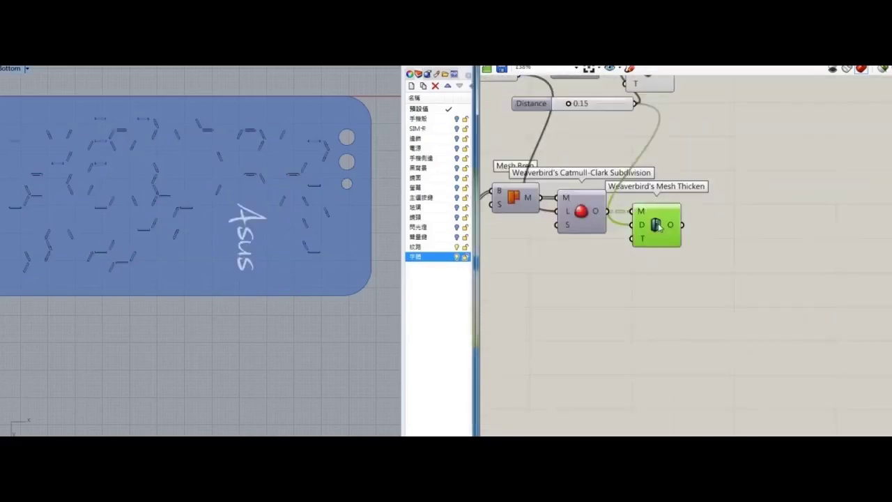
pyautogui.doubleClick(658, 228)
pyautogui.scroll(-5, 704, 277)
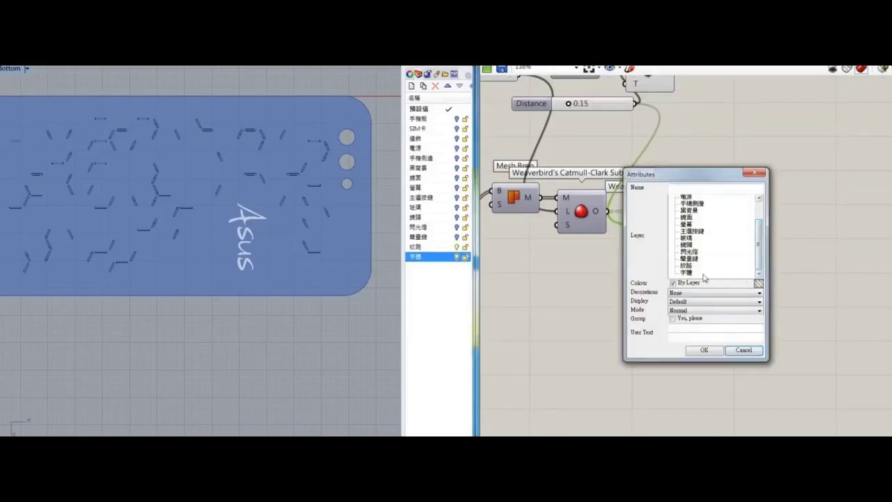
pyautogui.click(704, 353)
# Step: Turn off the preview of the mesh components in both the strip and lettering chains
pyautogui.moveTo(664, 264); pyautogui.dragTo(651, 350, button='right')
pyautogui.scroll(-3, 658, 240)
pyautogui.moveTo(672, 170); pyautogui.dragTo(613, 297)
pyautogui.rightClick(674, 144)
pyautogui.click(702, 161)
pyautogui.click(702, 161)
# Step: Maximize the Perspective view, give it the paper-textured display mode and enlarge the Rhino window over Grasshopper
pyautogui.doubleClick(7, 73)
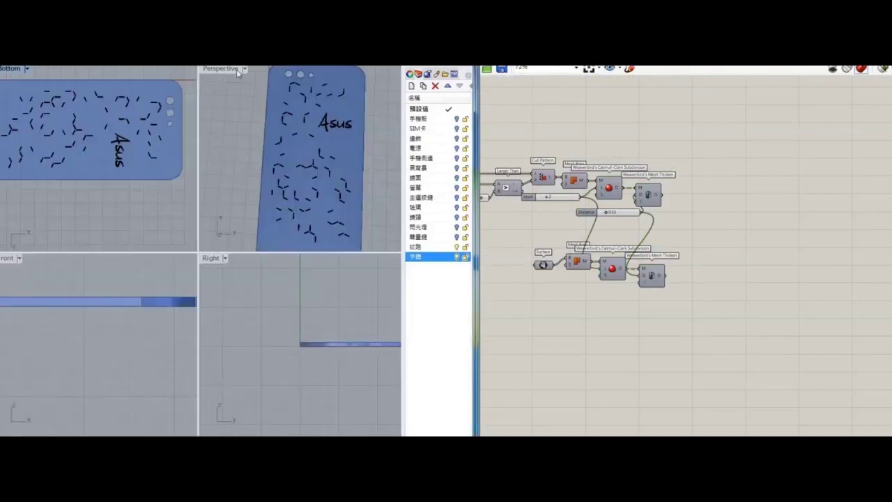
pyautogui.doubleClick(231, 71)
pyautogui.moveTo(283, 121); pyautogui.dragTo(249, 269, button='right')
pyautogui.scroll(5, 272, 297)
pyautogui.scroll(-3, 249, 268)
pyautogui.scroll(-5, 247, 265)
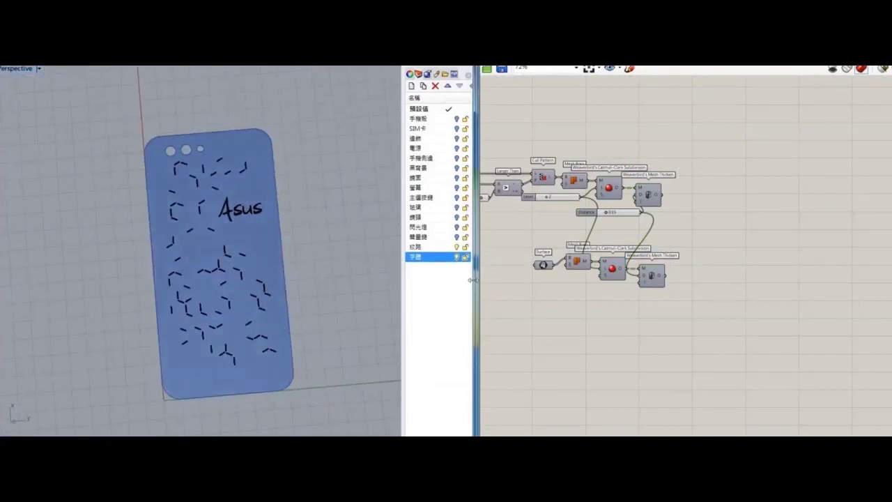
pyautogui.click(39, 69)
pyautogui.click(43, 159)
pyautogui.click(829, 63)
pyautogui.click(446, 62)
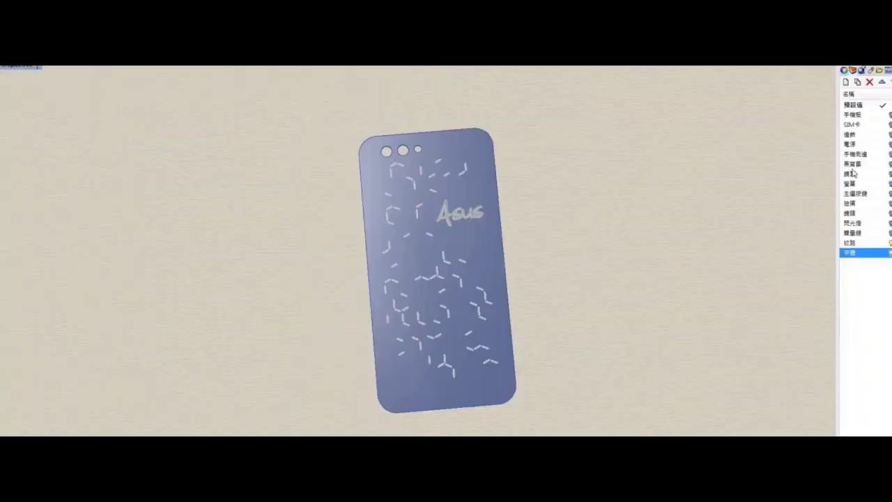
# Step: Widen the layer list and turn on the layers 手機殼, SIM卡, 邊飾, 電源 and 手機側邊
pyautogui.moveTo(673, 251); pyautogui.dragTo(634, 279, button='right')
pyautogui.scroll(-4, 552, 277)
pyautogui.moveTo(856, 248); pyautogui.dragTo(781, 250)
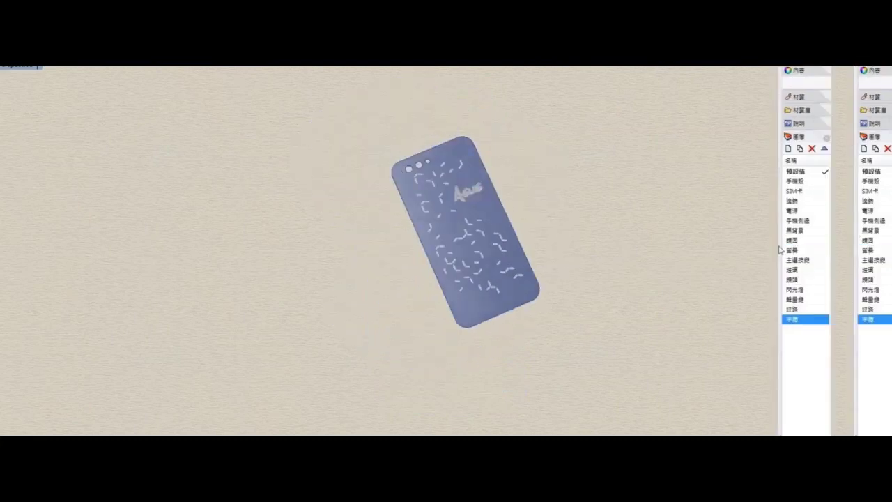
pyautogui.click(834, 115)
pyautogui.click(835, 125)
pyautogui.click(833, 133)
pyautogui.click(834, 144)
pyautogui.click(833, 154)
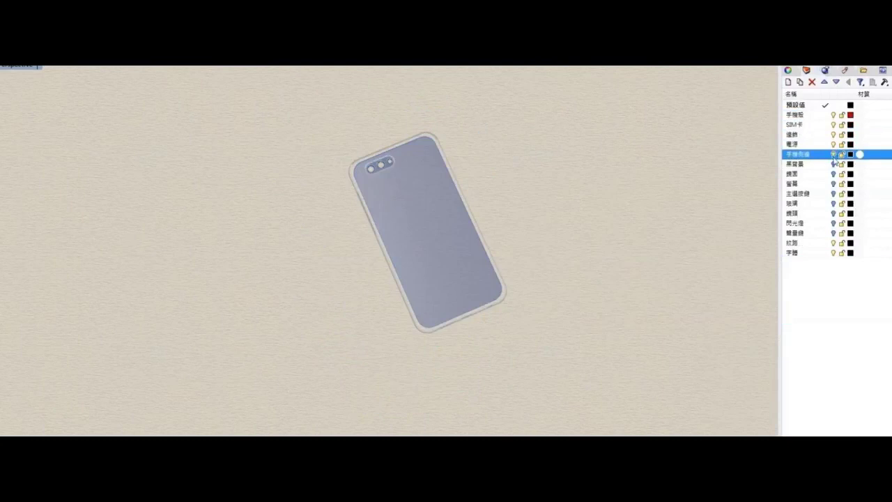
# Step: Turn on the layers 黑背景, 鏡面, 螢幕, 主選按鍵, 玻璃, 鏡頭, 閃光燈 and 聲量鍵
pyautogui.click(833, 164)
pyautogui.click(833, 174)
pyautogui.click(834, 183)
pyautogui.click(833, 193)
pyautogui.click(834, 203)
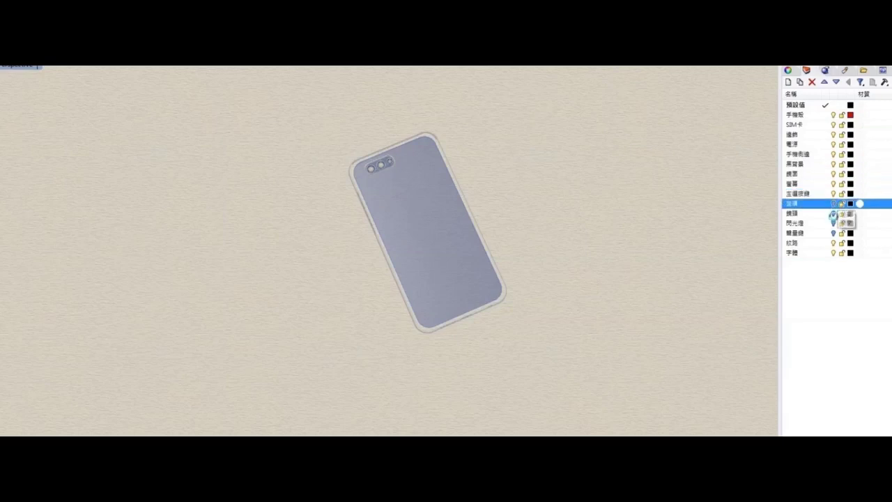
pyautogui.click(833, 213)
pyautogui.click(834, 223)
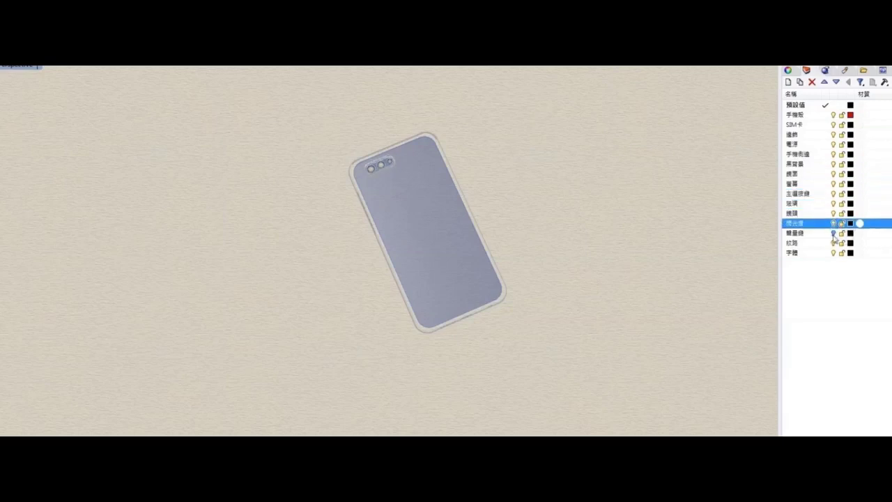
pyautogui.click(834, 233)
# Step: Turn off the 鏡面 and 手機殼 layers to uncover the phone back
pyautogui.click(833, 173)
pyautogui.scroll(6, 463, 221)
pyautogui.moveTo(465, 224); pyautogui.dragTo(708, 241, button='right')
pyautogui.click(833, 115)
pyautogui.moveTo(488, 177); pyautogui.dragTo(678, 404, button='right')
pyautogui.moveTo(533, 307); pyautogui.dragTo(532, 345, button='right')
pyautogui.keyDown('shift'); pyautogui.moveTo(490, 307); pyautogui.dragTo(480, 237, button='right'); pyautogui.keyUp('shift')
pyautogui.scroll(-5, 481, 238)
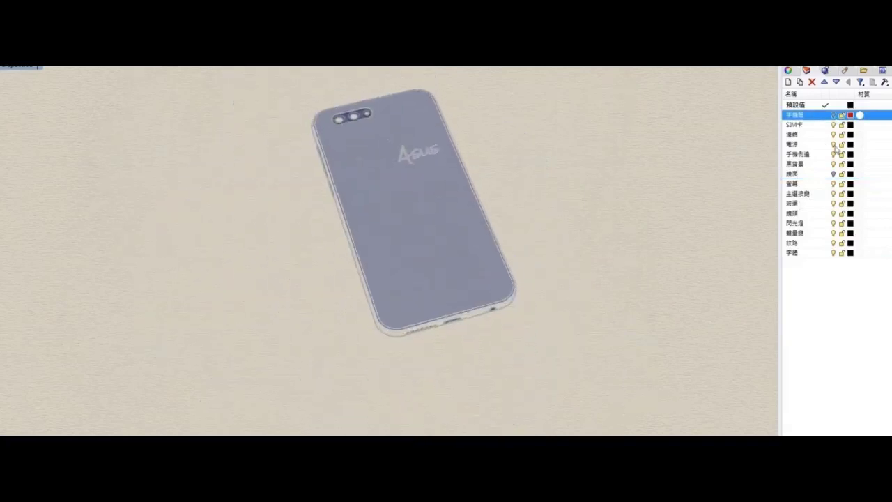
# Step: Turn off the 玻璃 layer and inspect the strip pattern and Asus lettering on the phone back
pyautogui.click(833, 203)
pyautogui.moveTo(531, 186); pyautogui.dragTo(500, 183, button='right')
pyautogui.moveTo(559, 237); pyautogui.dragTo(549, 272, button='right')
pyautogui.keyDown('shift'); pyautogui.moveTo(561, 312); pyautogui.dragTo(571, 328, button='right'); pyautogui.keyUp('shift')
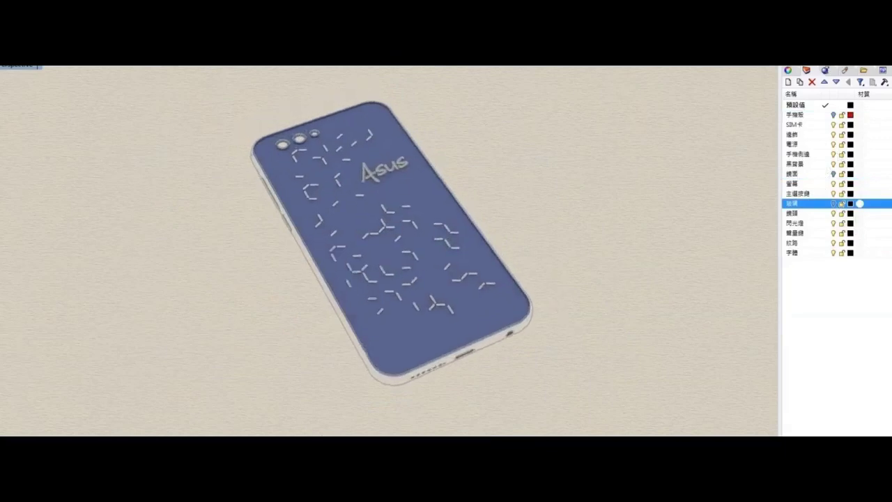